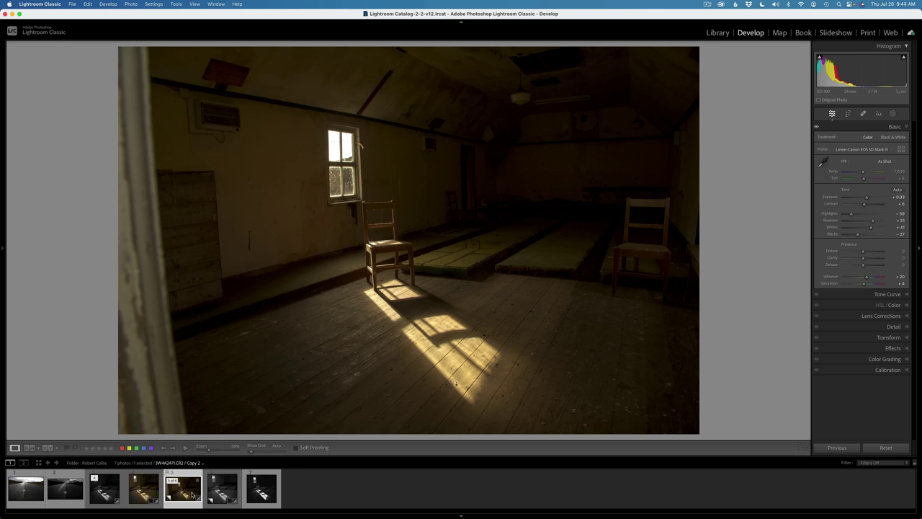
# Select the square-cropped color photo of the single chair and open the profile browser for it
pyautogui.moveTo(193, 495); pyautogui.dragTo(147, 492)
pyautogui.click(146, 493)
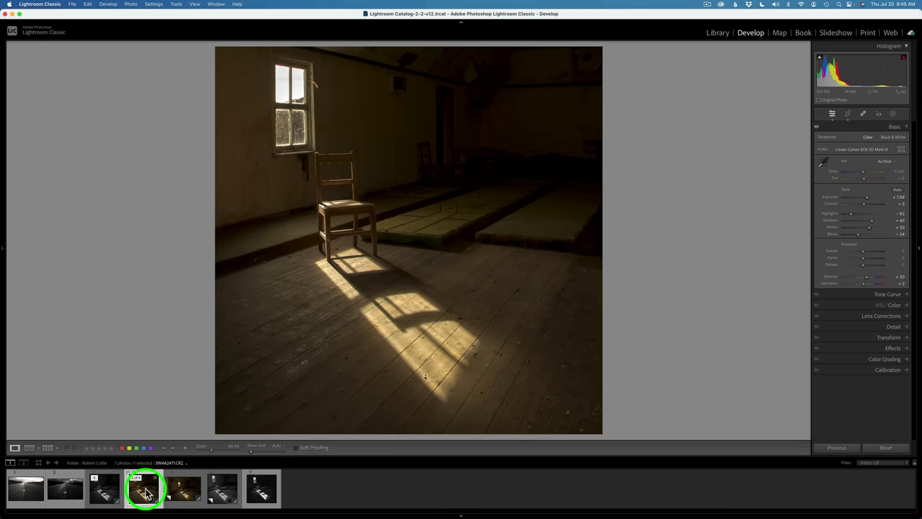
pyautogui.moveTo(146, 493); pyautogui.dragTo(868, 157)
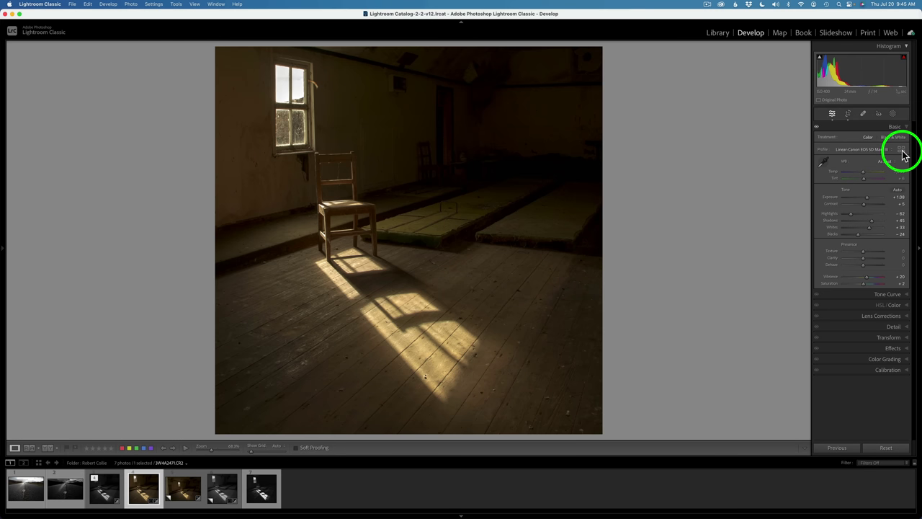
pyautogui.click(902, 150)
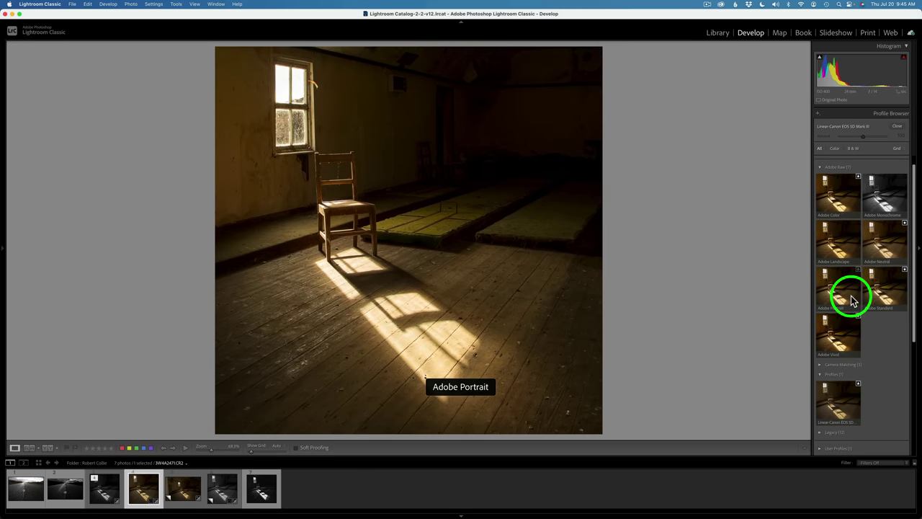
# Apply the Linear-Canon EOS 5D Mark III B&W profile from the Legacy group to the chair photo and close the browser
pyautogui.scroll(-5, 852, 302)
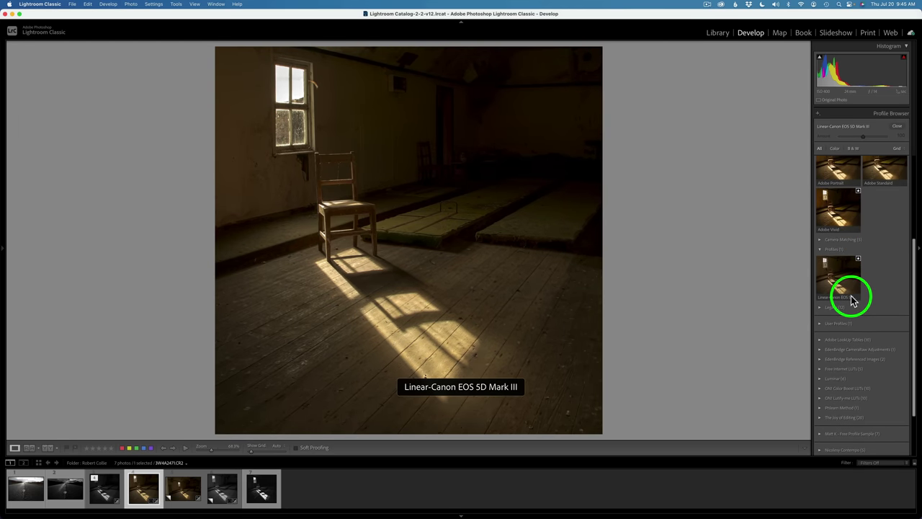
pyautogui.scroll(-2, 851, 292)
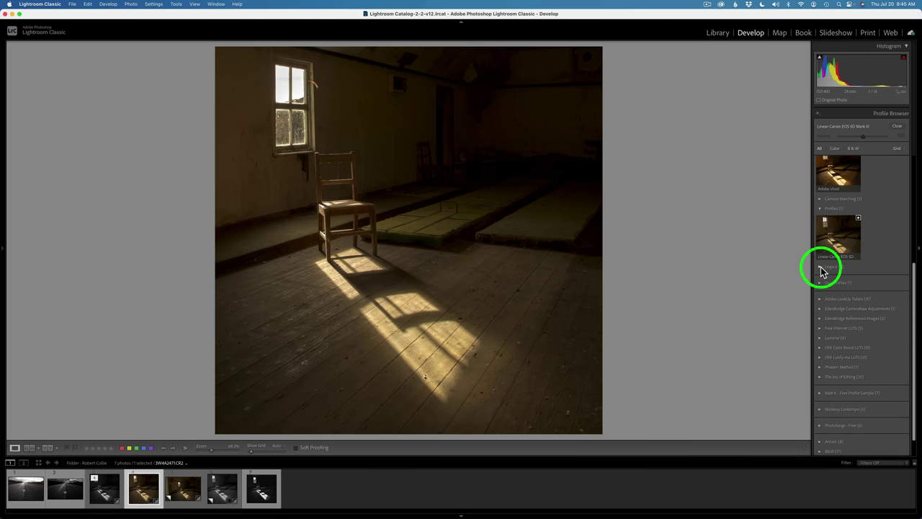
pyautogui.click(821, 268)
pyautogui.click(834, 272)
pyautogui.scroll(-1, 838, 279)
pyautogui.scroll(-4, 838, 278)
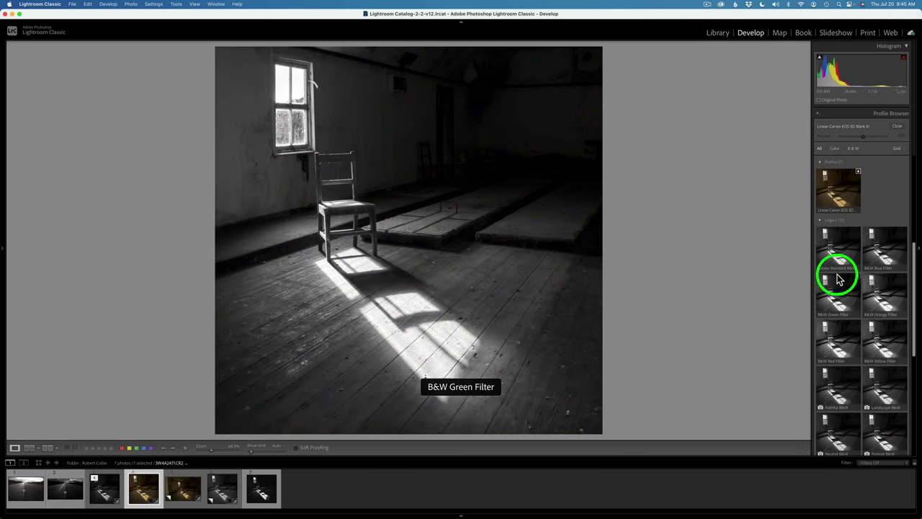
pyautogui.scroll(-2, 836, 275)
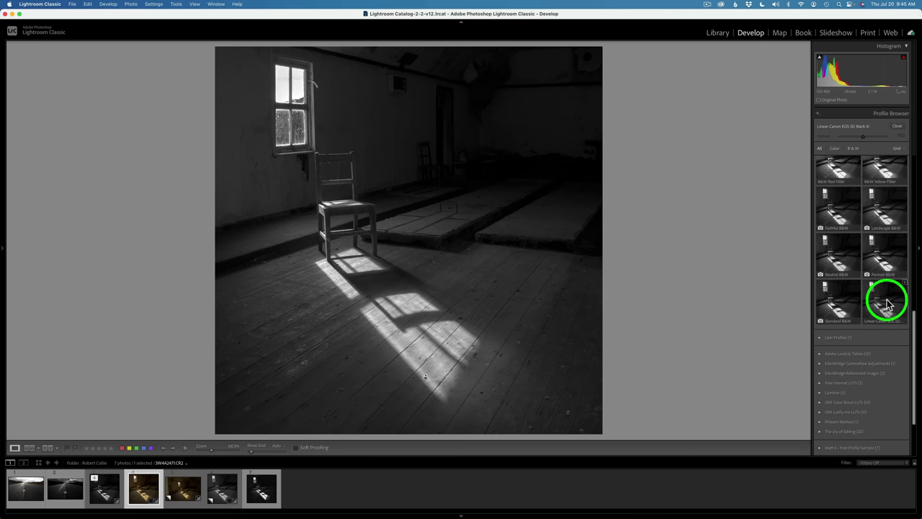
pyautogui.click(888, 305)
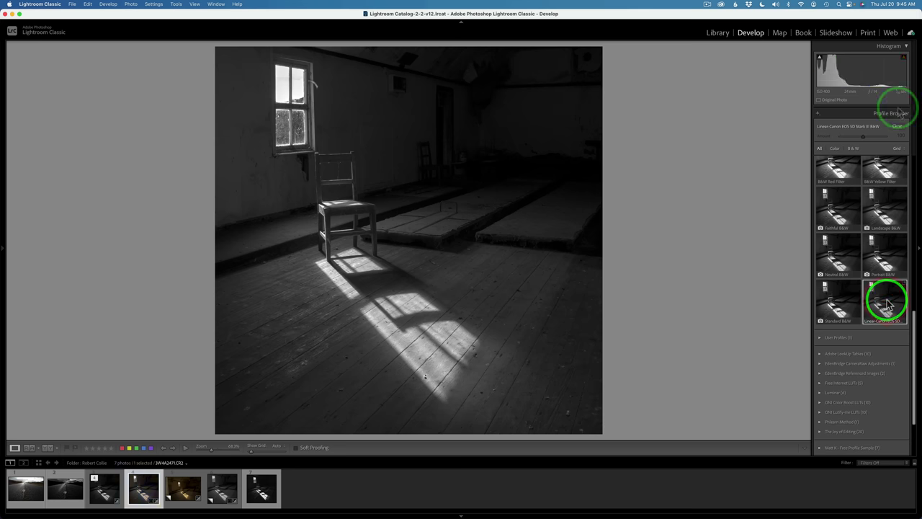
pyautogui.click(898, 127)
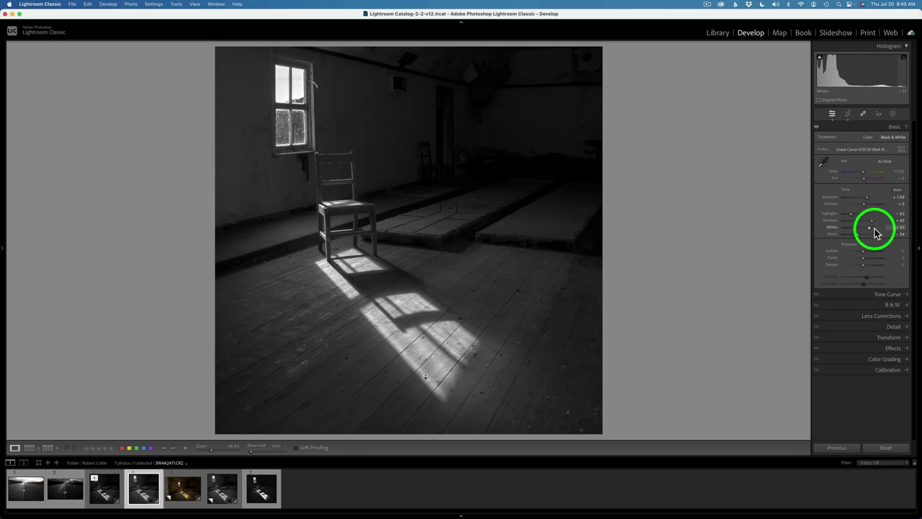
# Check the lens correction and sharpening settings of the black-and-white chair photo
pyautogui.click(871, 315)
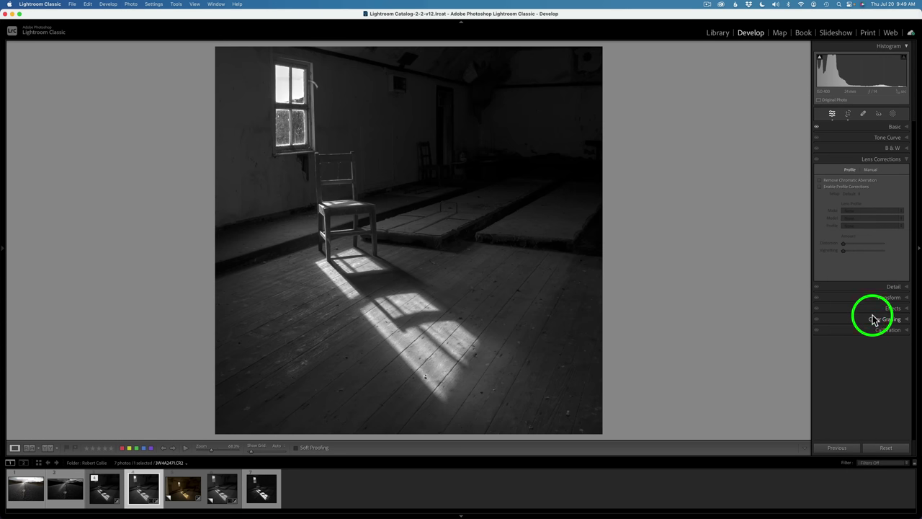
pyautogui.click(881, 159)
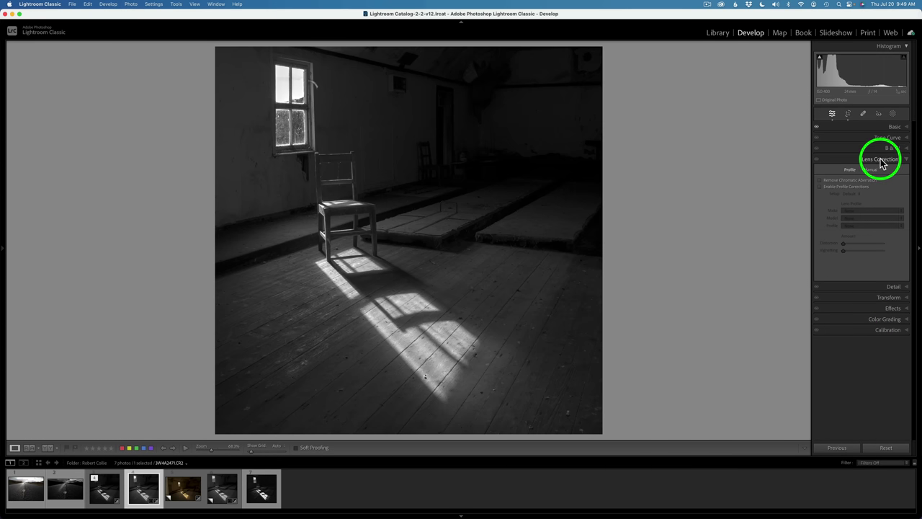
pyautogui.click(888, 170)
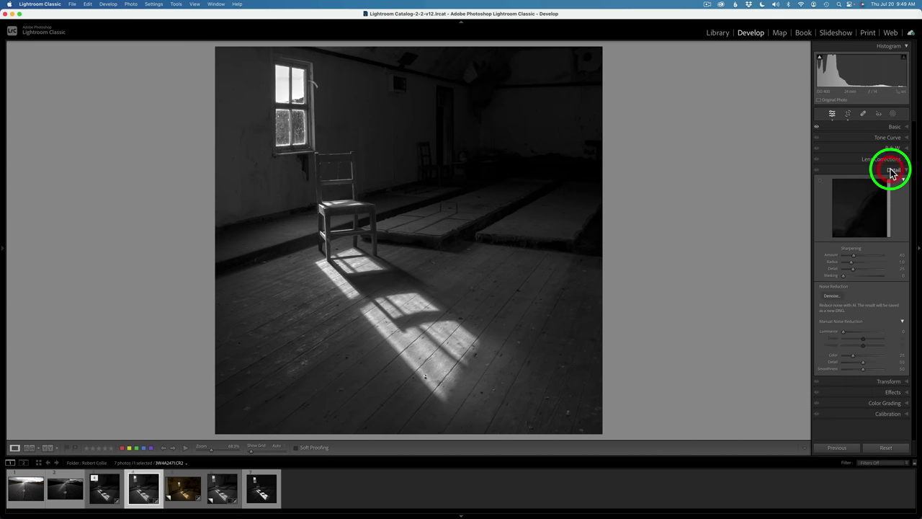
pyautogui.moveTo(857, 252); pyautogui.dragTo(854, 255)
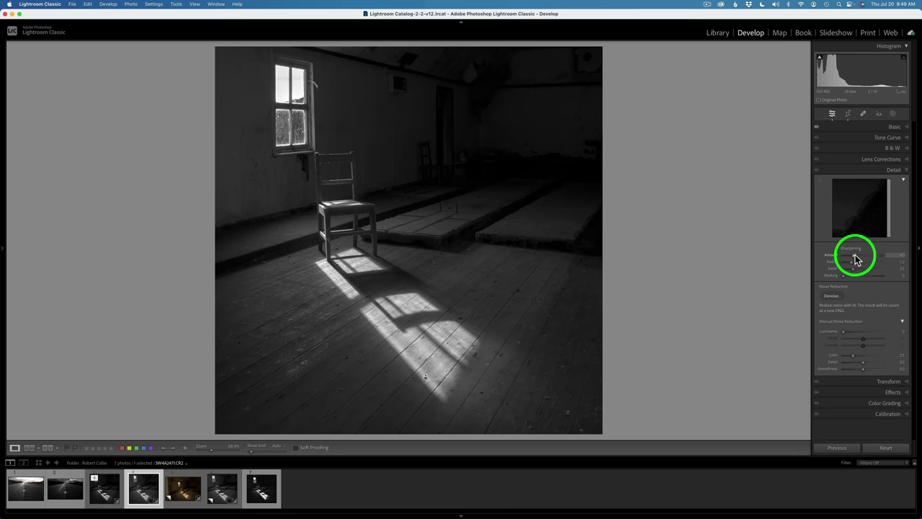
pyautogui.click(868, 171)
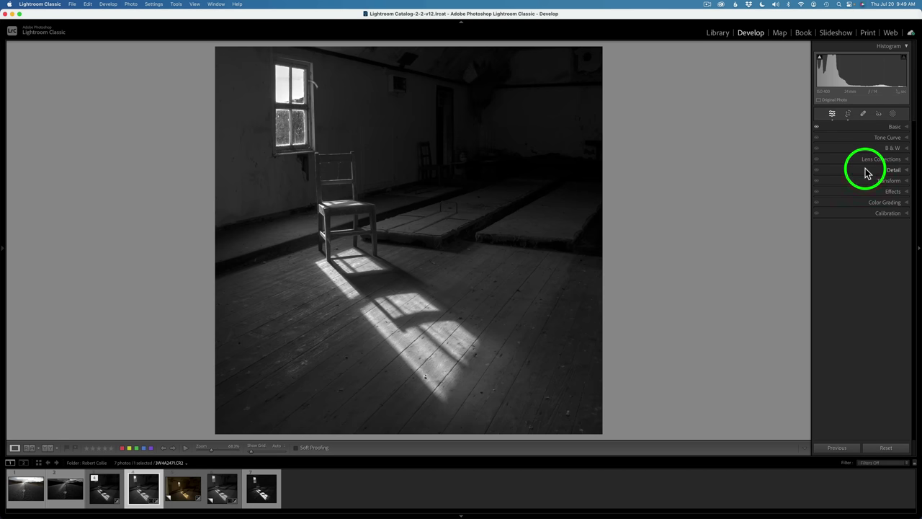
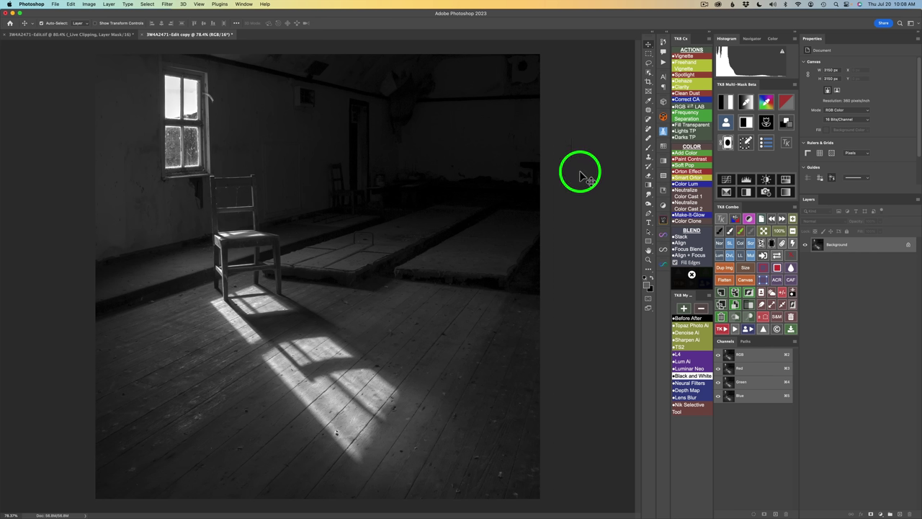
# In Photoshop, compare the Darks 1 to 4 luminosity masks and output Darks 4 as the mask of a Color Grading layer
pyautogui.click(727, 104)
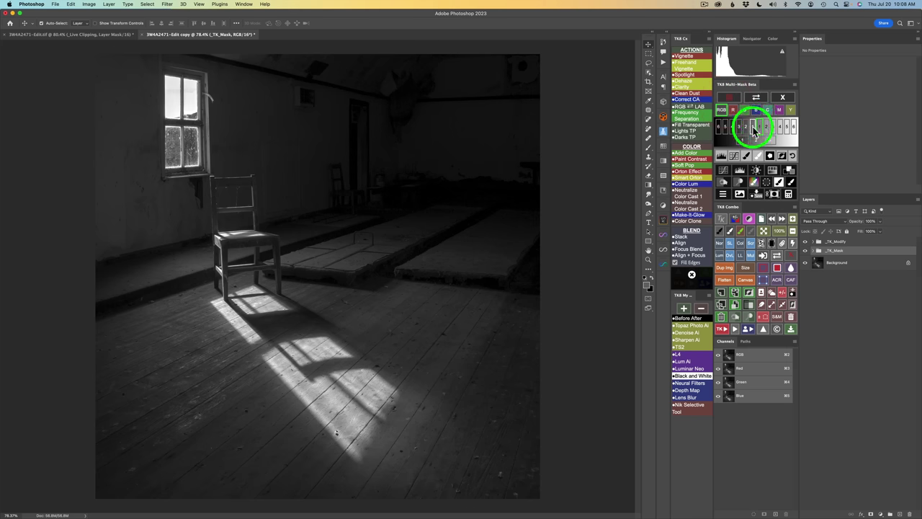
pyautogui.click(754, 128)
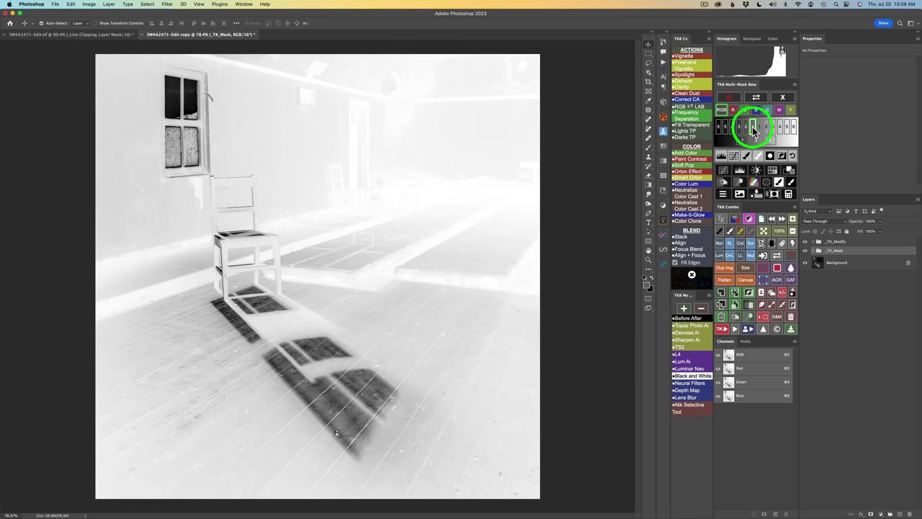
pyautogui.click(747, 129)
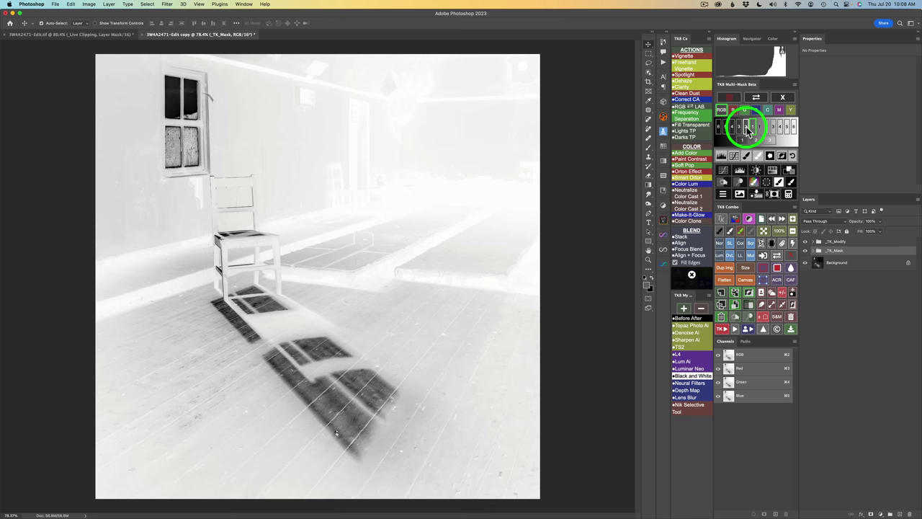
pyautogui.click(746, 129)
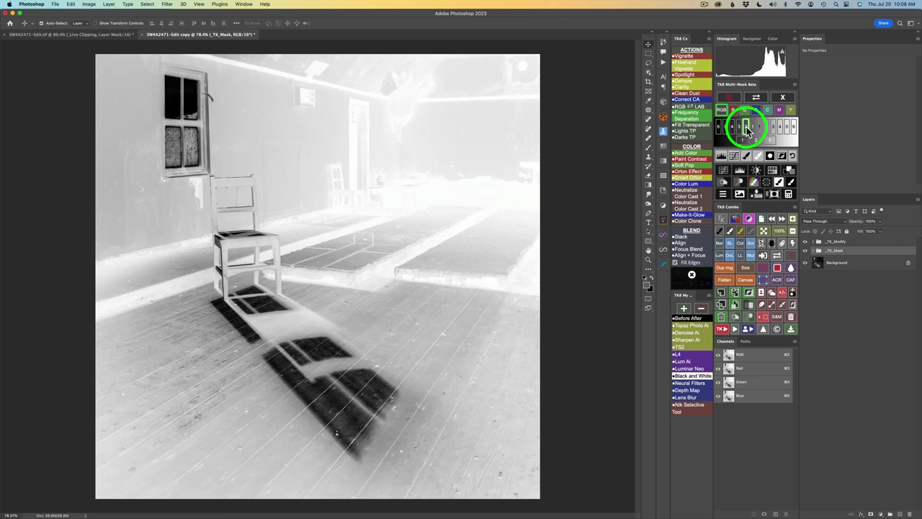
pyautogui.click(739, 128)
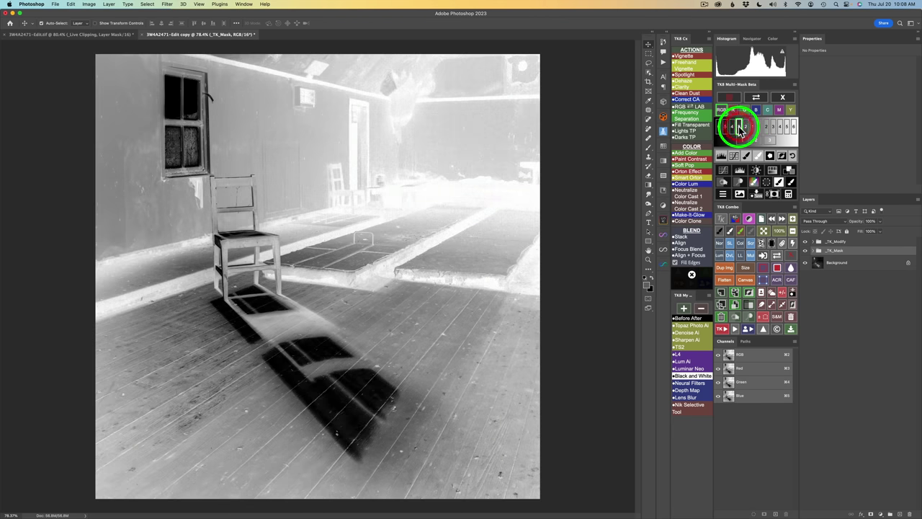
pyautogui.click(732, 129)
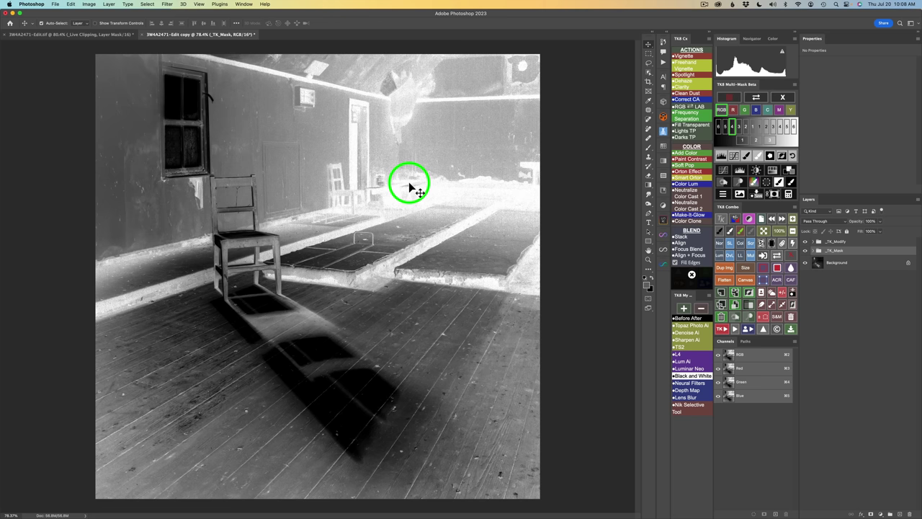
pyautogui.click(790, 169)
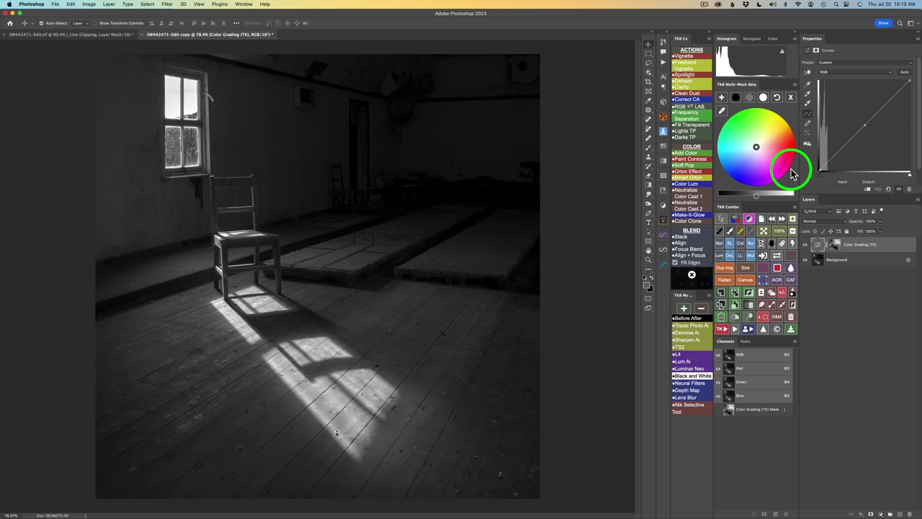
# Lower the Color Grading layer's midtone brightness to -39, compare the image with and without the layer, and exit the color wheel
pyautogui.click(751, 97)
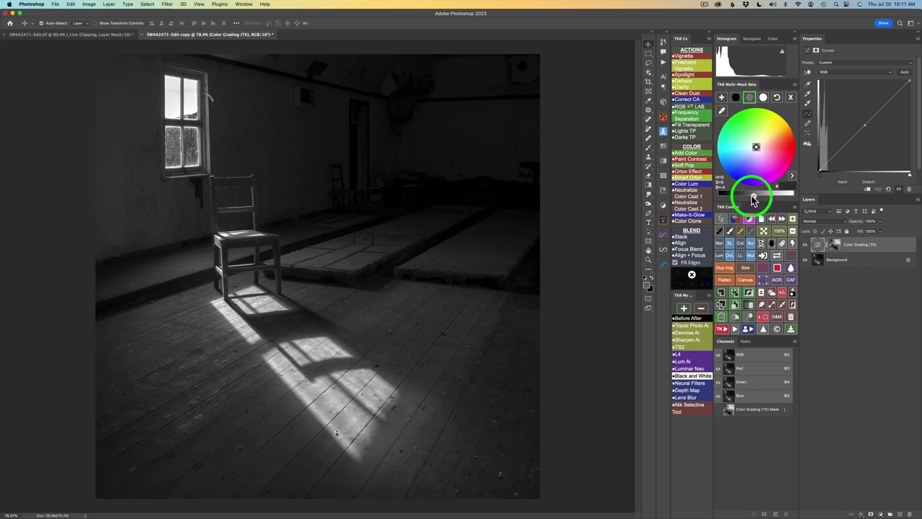
pyautogui.moveTo(753, 199); pyautogui.dragTo(732, 197)
pyautogui.click(805, 244)
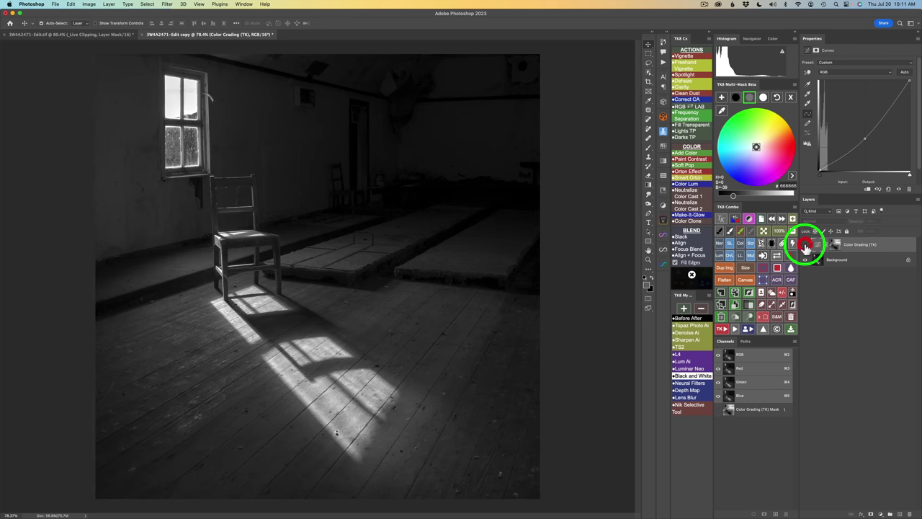
pyautogui.click(805, 245)
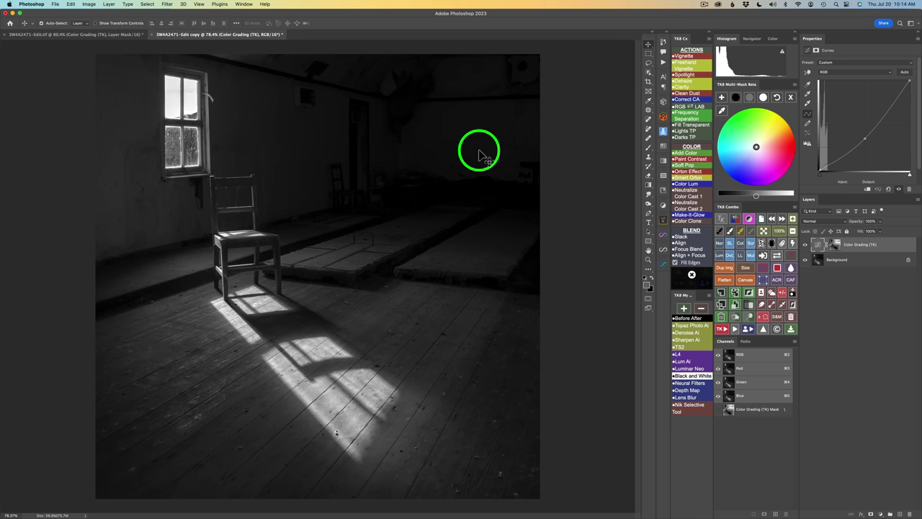
pyautogui.click(790, 96)
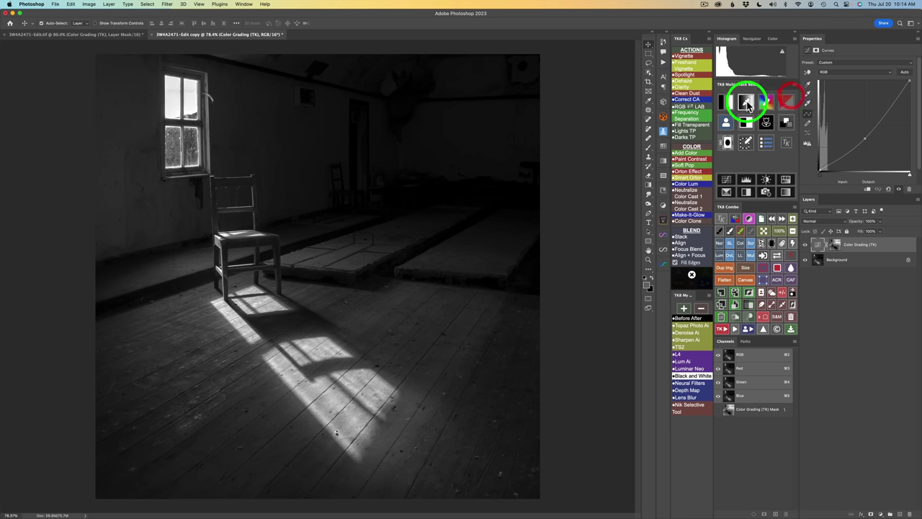
# Compare the Darks 4 to 6 luminosity masks and output Darks 6 as the mask of a second Color Grading layer
pyautogui.click(727, 101)
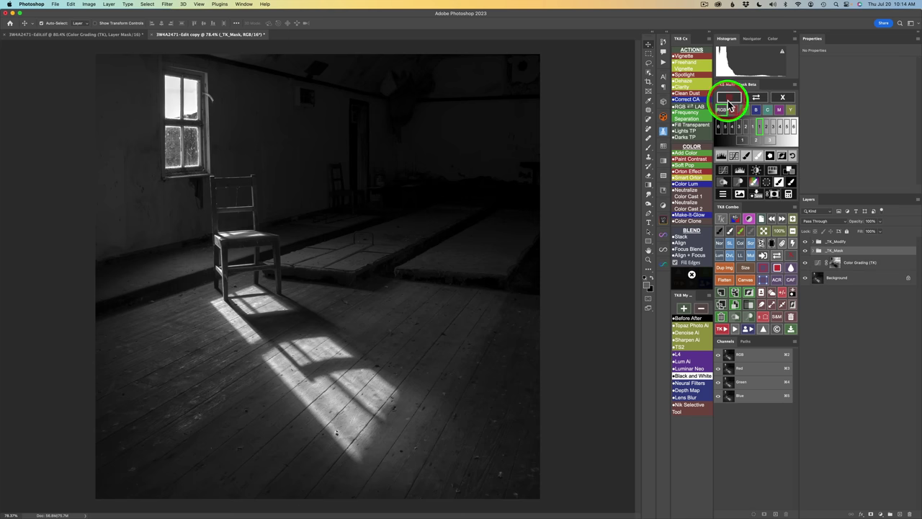
pyautogui.click(732, 127)
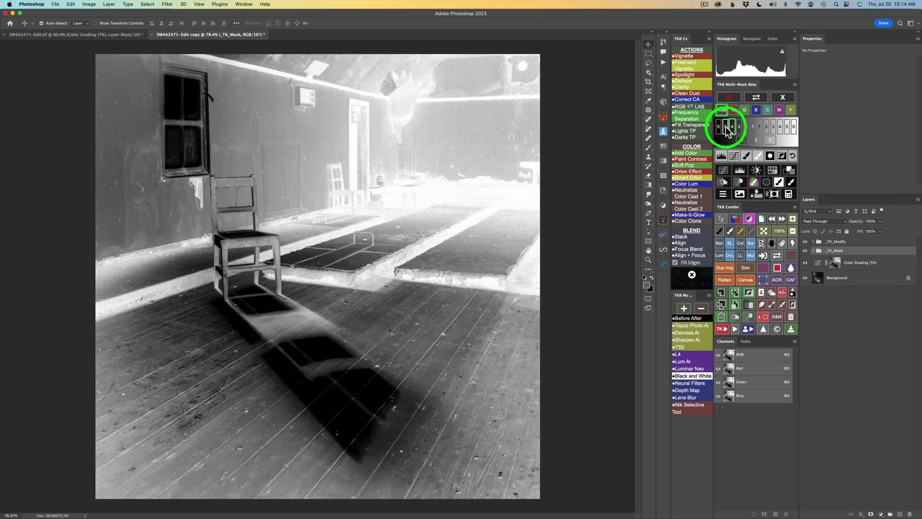
pyautogui.click(725, 127)
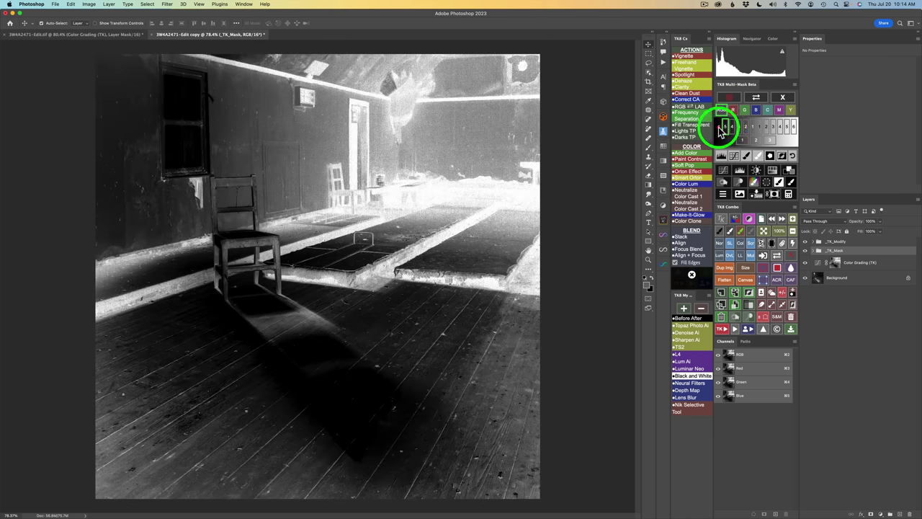
pyautogui.click(719, 127)
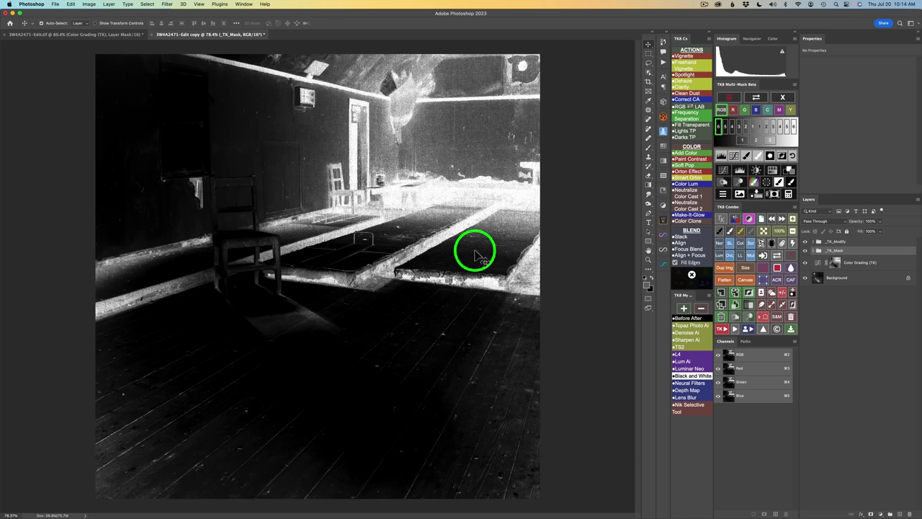
pyautogui.click(779, 170)
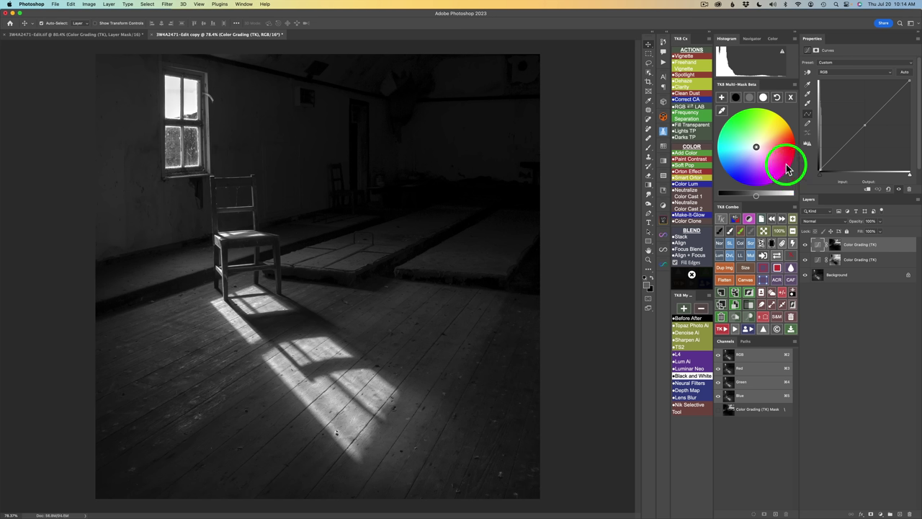
# Lower the second Color Grading layer's shadow brightness to -11 and exit the color wheel
pyautogui.click(737, 98)
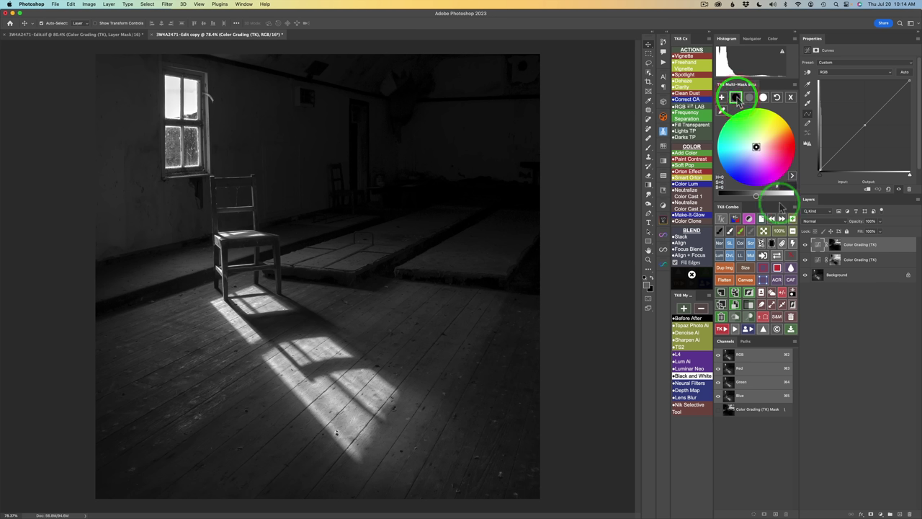
pyautogui.moveTo(756, 199); pyautogui.dragTo(749, 191)
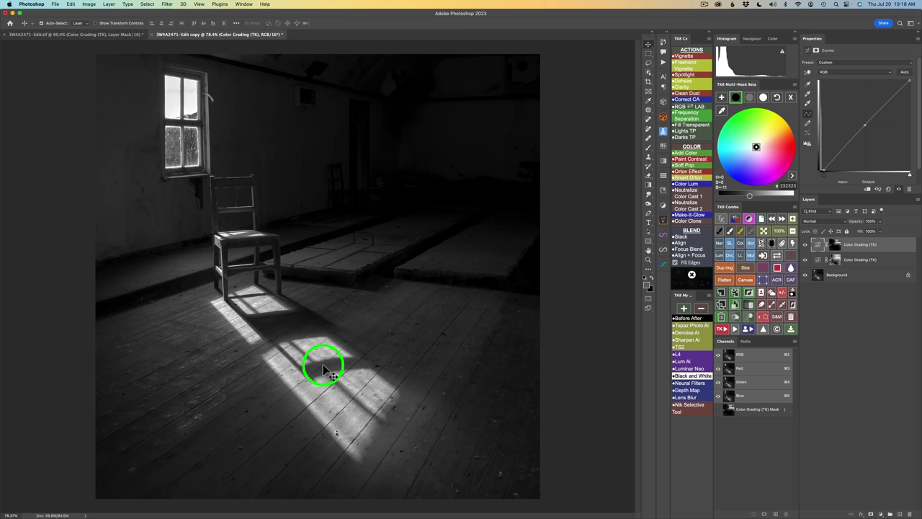
pyautogui.click(790, 97)
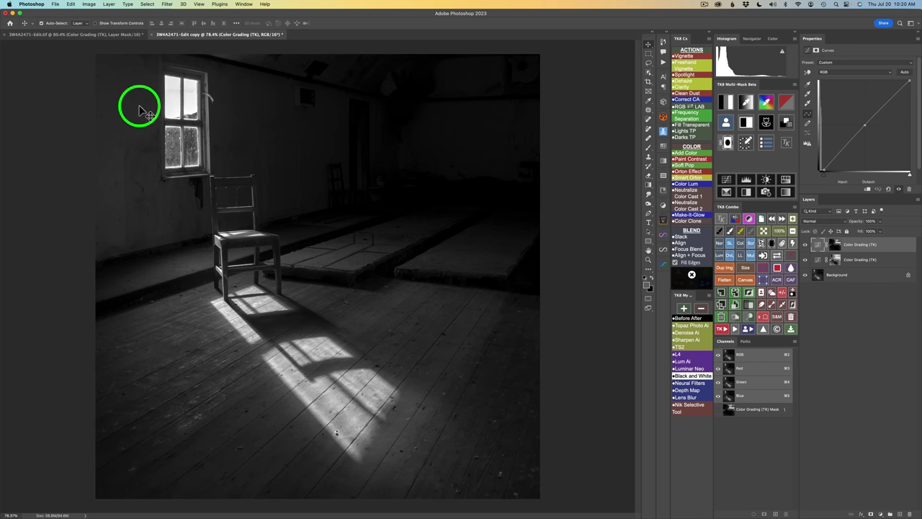
# Compare the Darks 1 to 3 luminosity masks and output Darks 3 as the mask of a third Color Grading layer
pyautogui.click(727, 101)
pyautogui.click(754, 130)
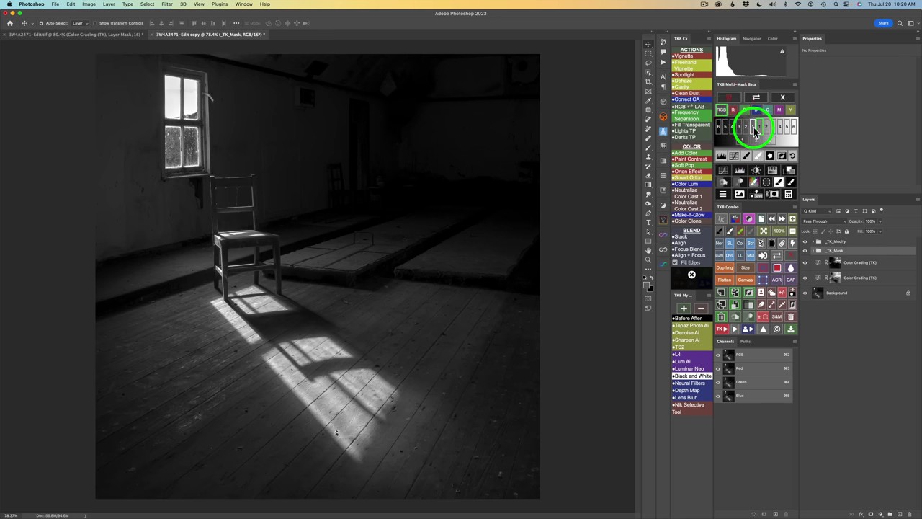
pyautogui.click(754, 128)
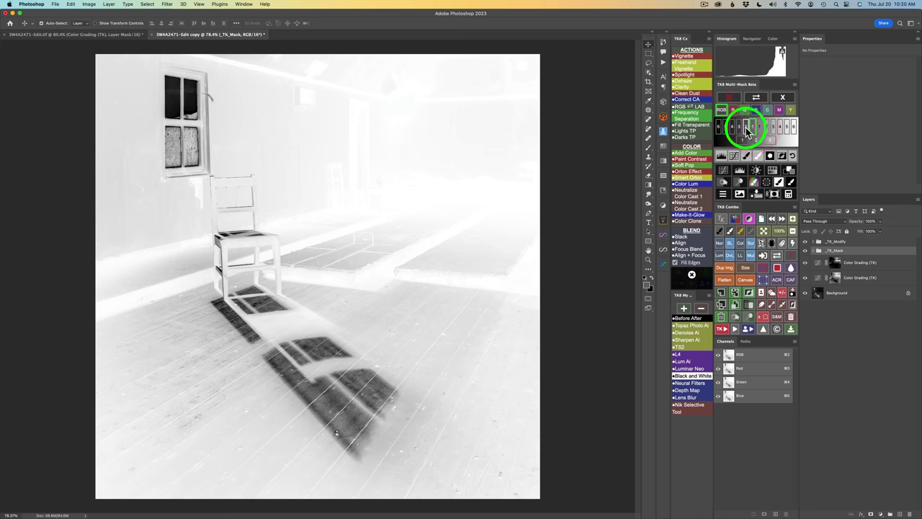
pyautogui.click(748, 129)
pyautogui.click(740, 129)
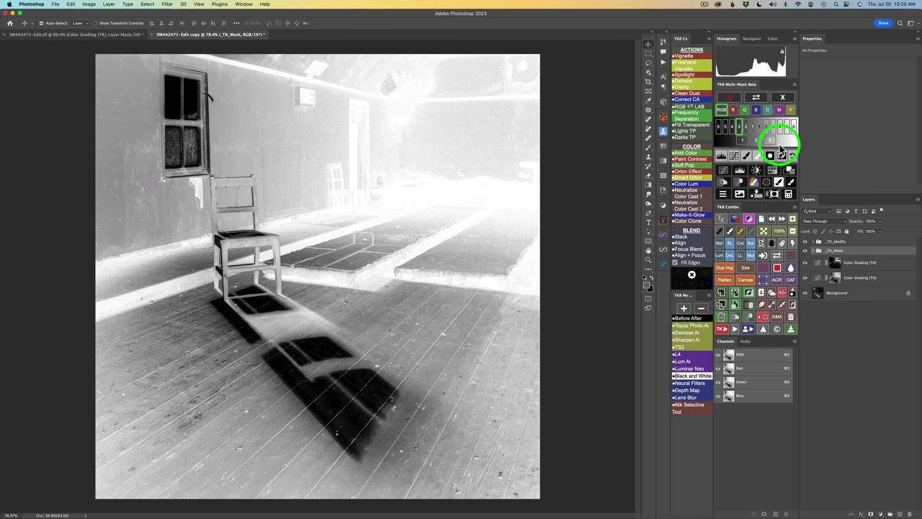
pyautogui.click(790, 169)
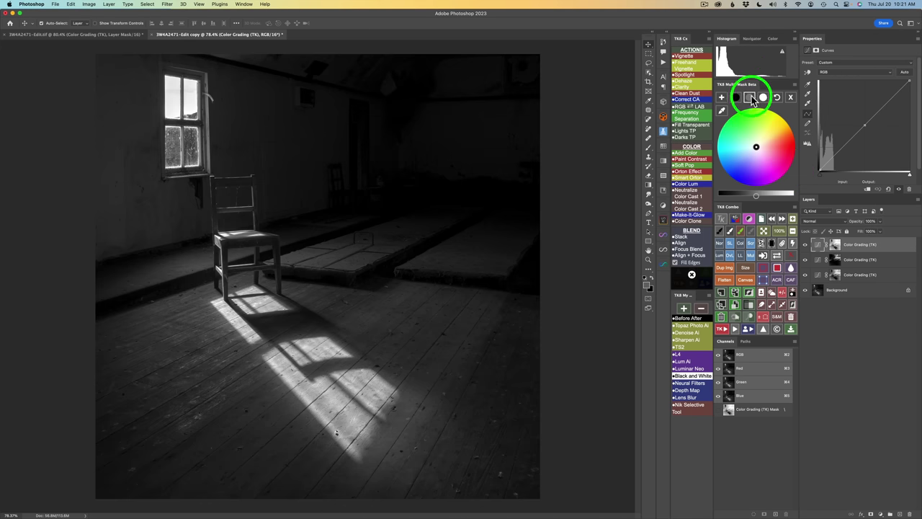
# Lower the third Color Grading layer's midtone brightness to -14 and compare the image with and without the layer
pyautogui.click(752, 99)
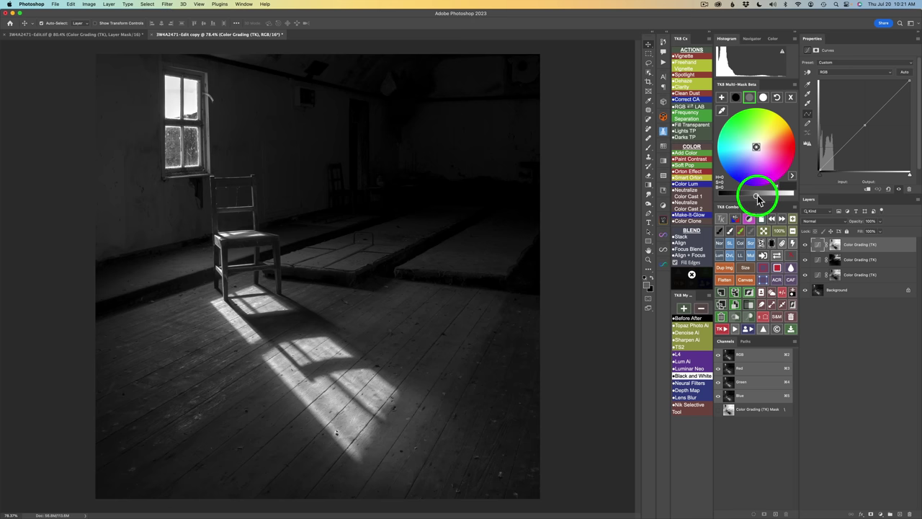
pyautogui.moveTo(756, 196); pyautogui.dragTo(749, 196)
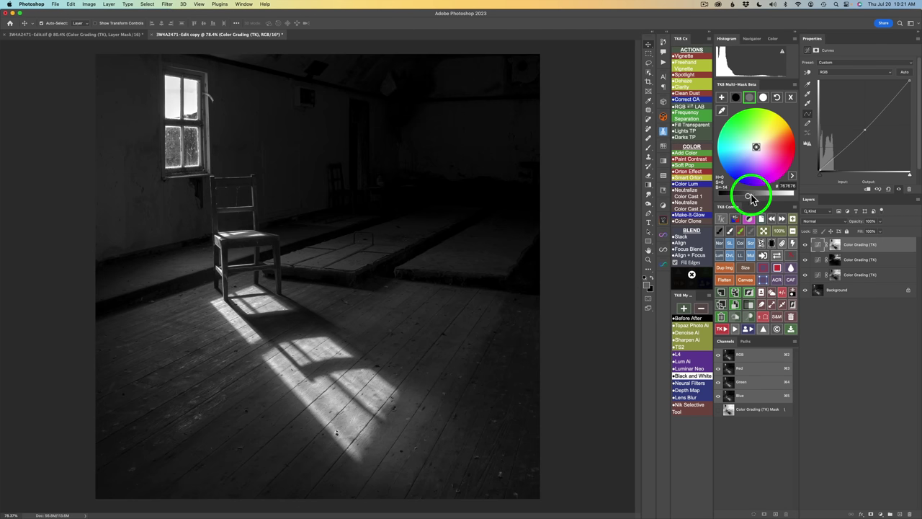
pyautogui.click(806, 245)
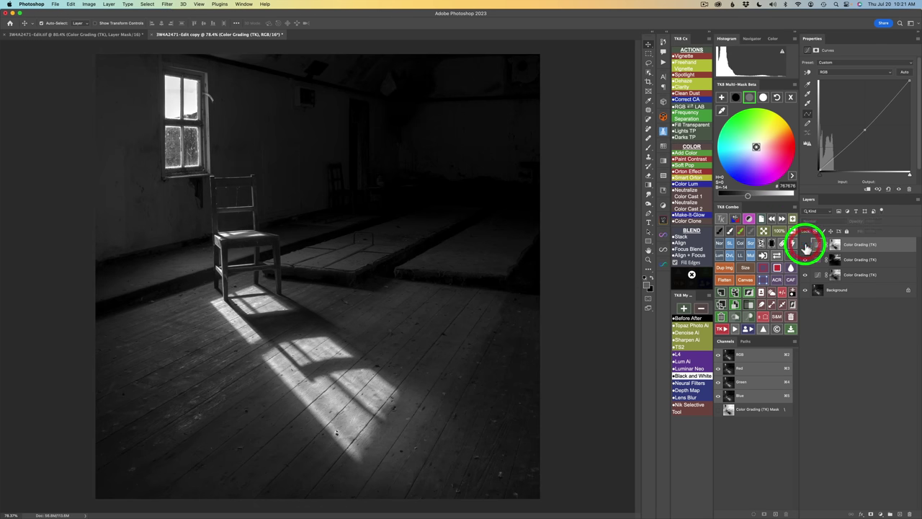
pyautogui.click(807, 246)
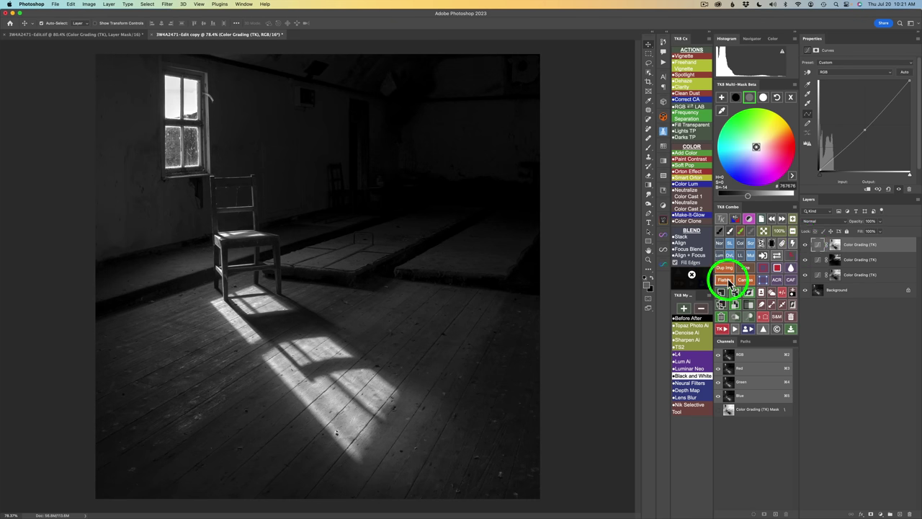
# Compare the photo before and after all three Color Grading layers, and exit the color wheel
pyautogui.click(696, 322)
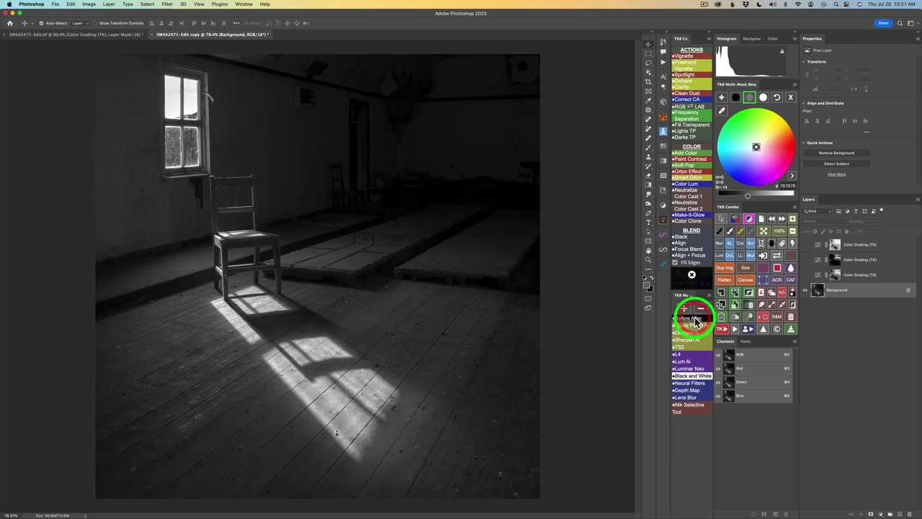
pyautogui.click(696, 321)
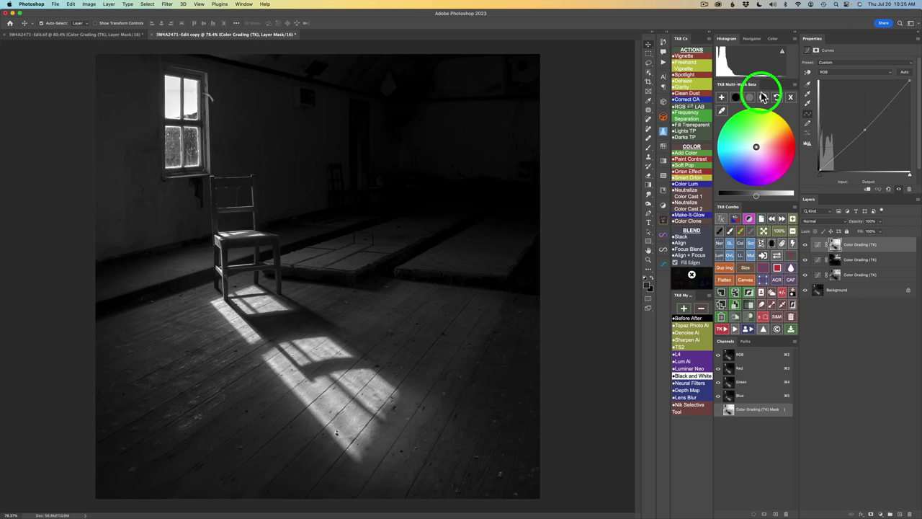
pyautogui.click(792, 98)
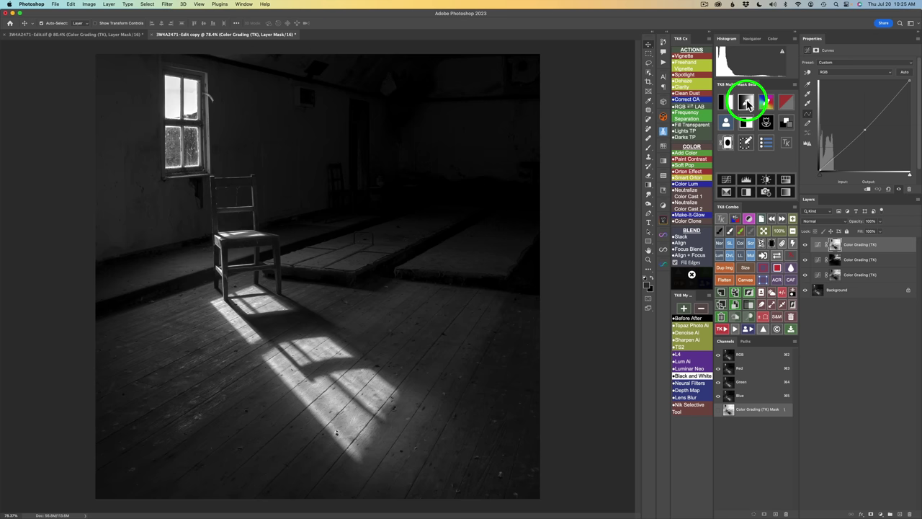
# Create a zone mask from the wall tone beside the window and narrow its tonal range for stronger separation
pyautogui.click(747, 104)
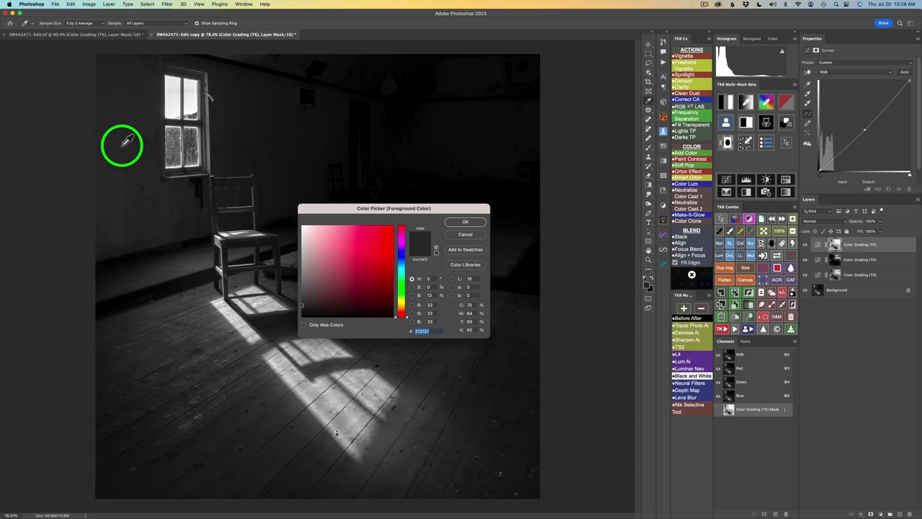
pyautogui.click(144, 116)
pyautogui.click(466, 222)
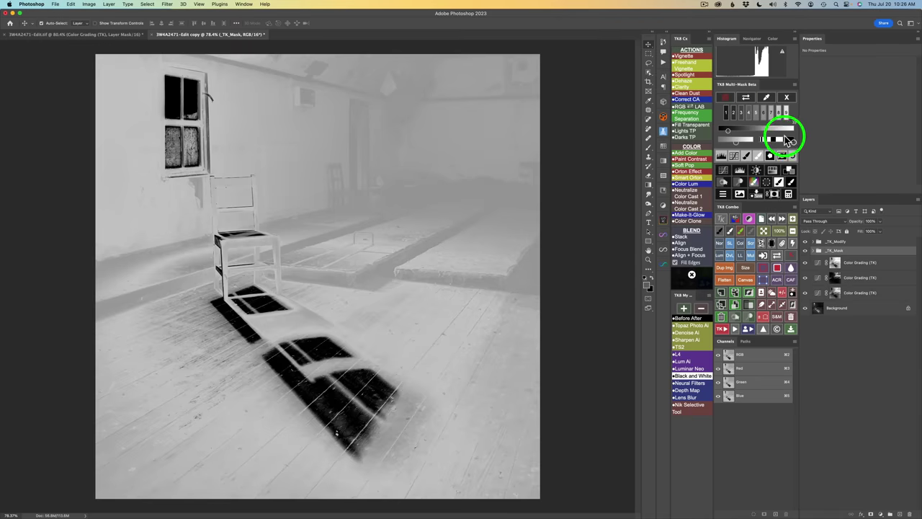
pyautogui.moveTo(789, 139); pyautogui.dragTo(730, 135)
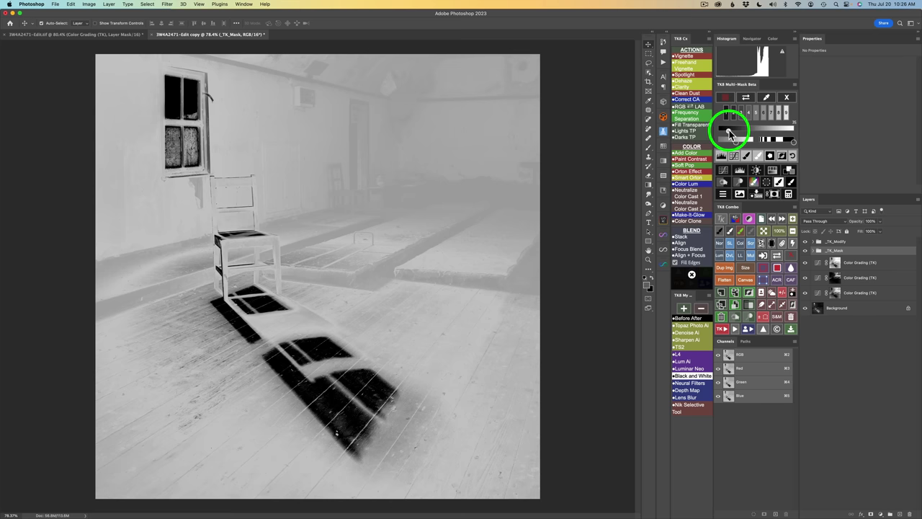
pyautogui.moveTo(729, 134); pyautogui.dragTo(774, 145)
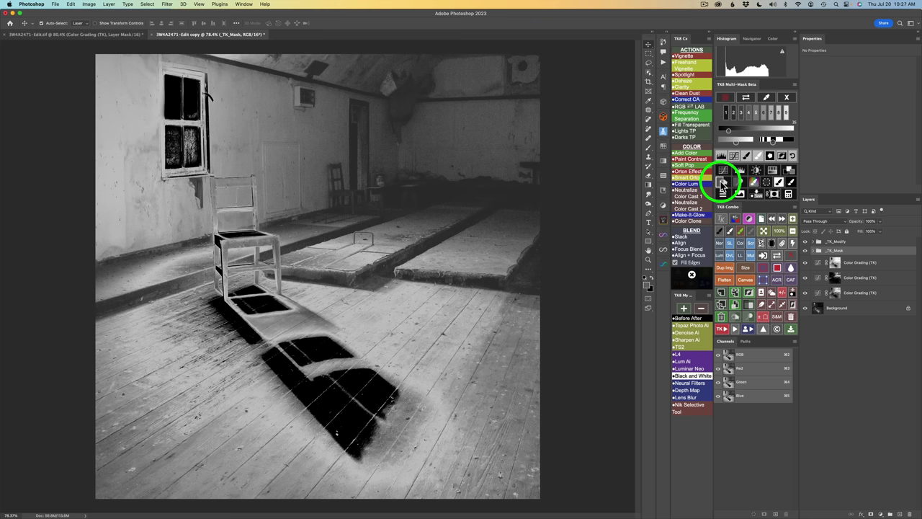
# Load the zone mask as a selection on a new Burn layer and paint black at 30% brush opacity to darken the selected tones
pyautogui.click(723, 187)
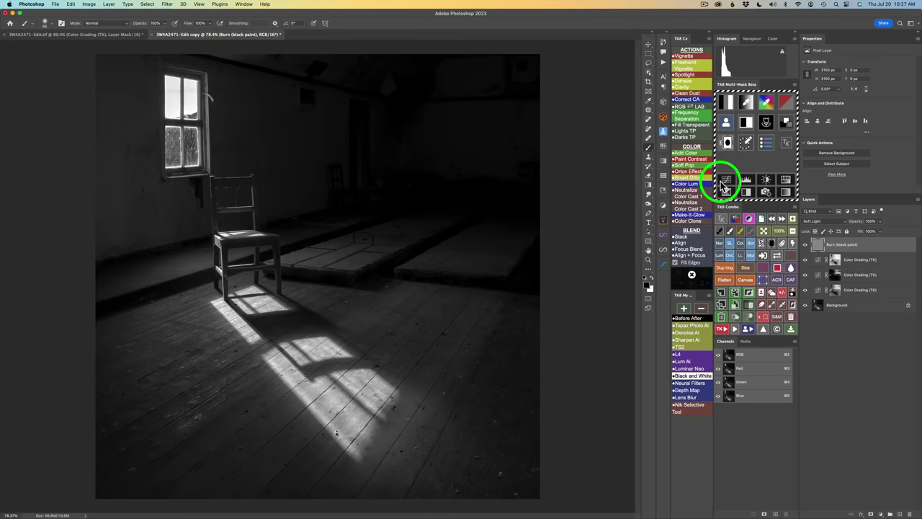
pyautogui.press('3')
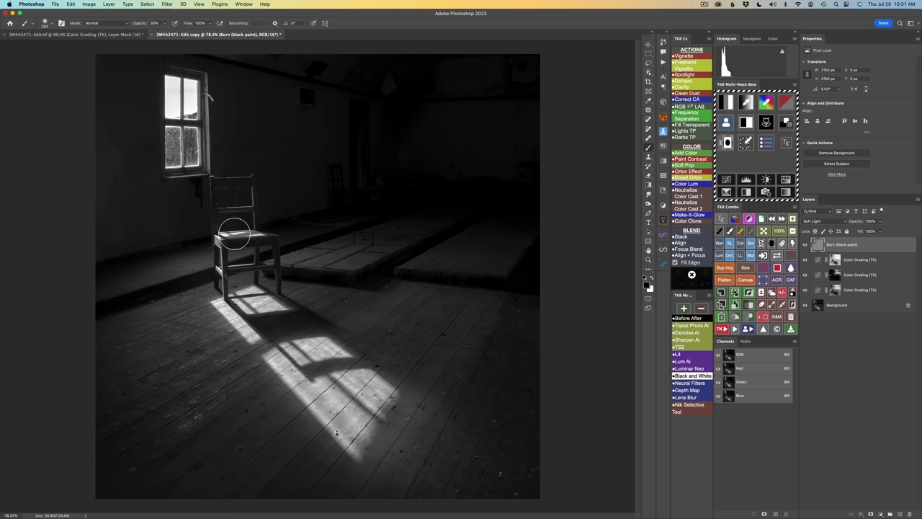
pyautogui.click(819, 267)
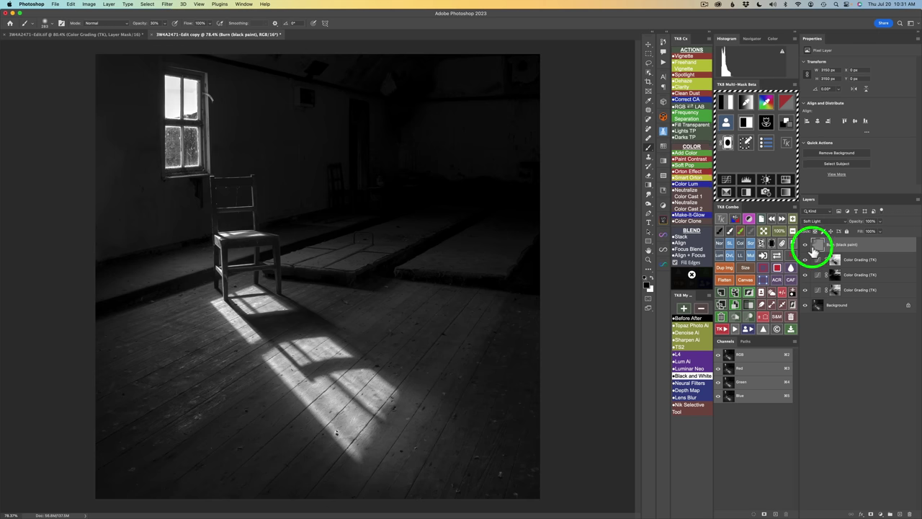
# Compare the image with and without the Burn (black paint) layer
pyautogui.click(806, 245)
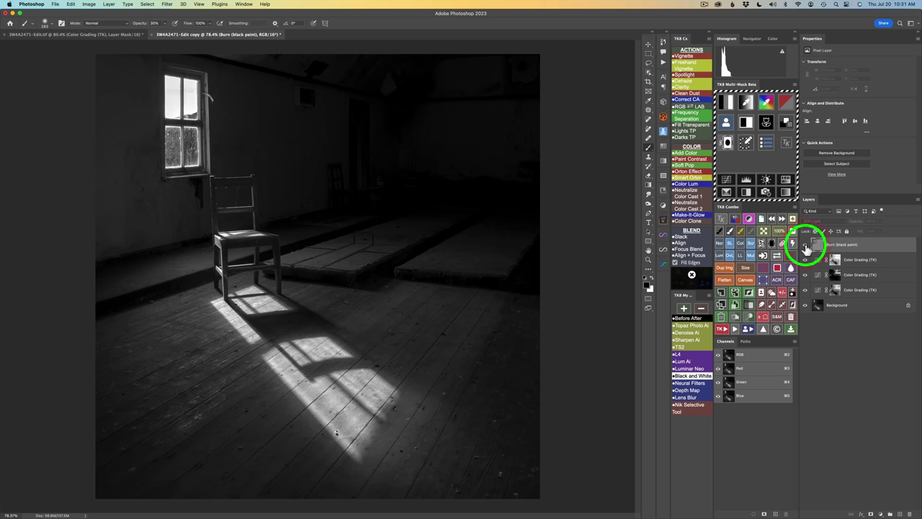
pyautogui.click(806, 246)
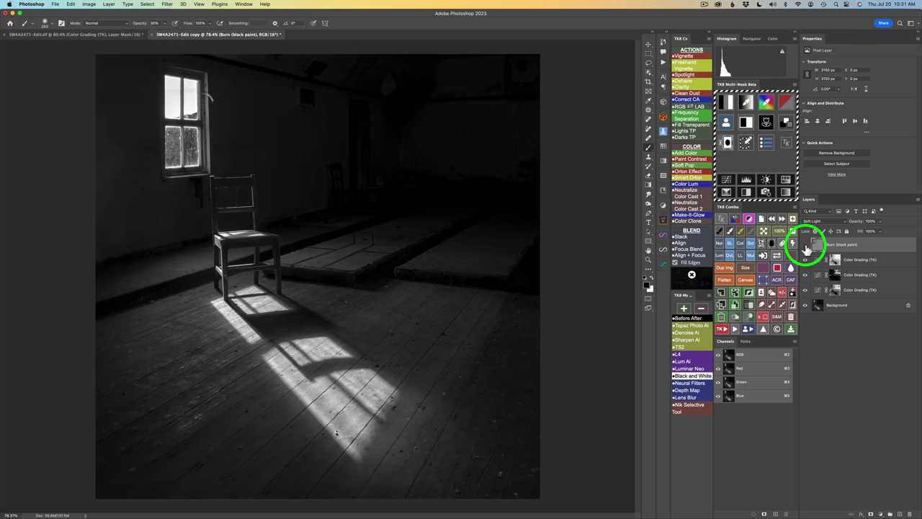
pyautogui.click(806, 246)
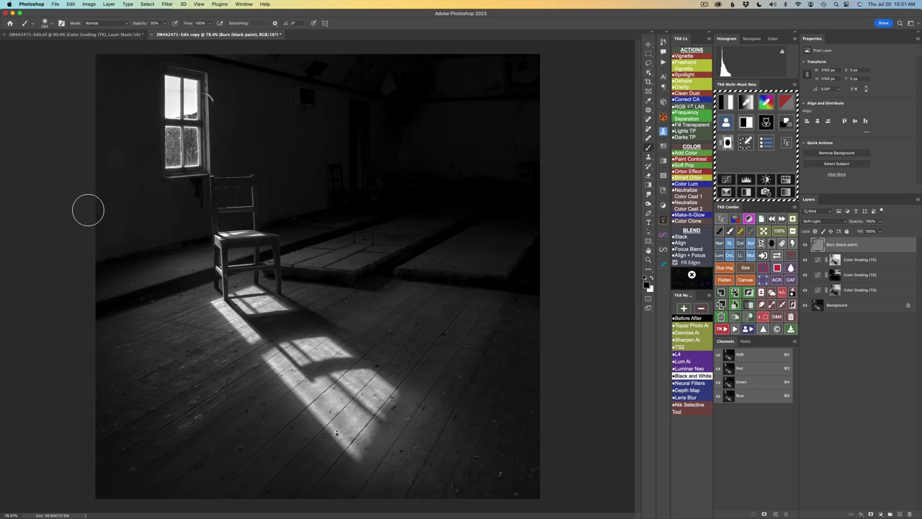
pyautogui.click(806, 246)
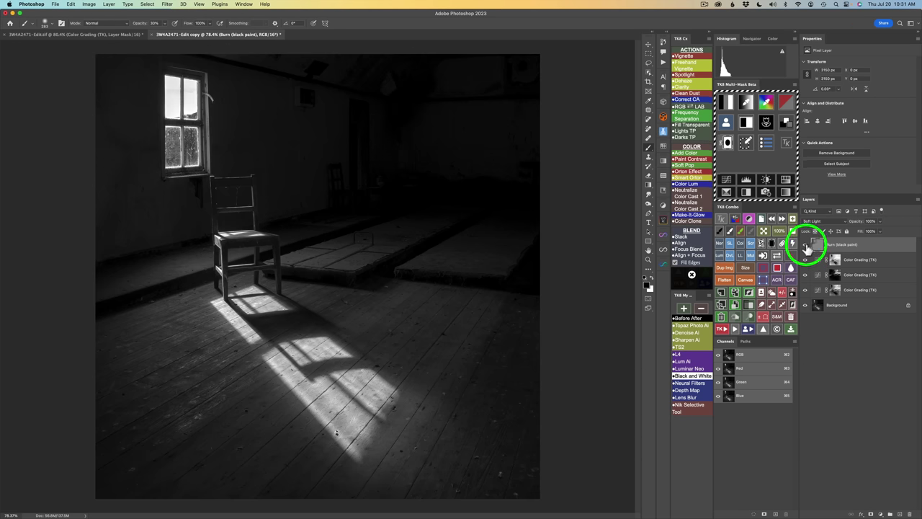
pyautogui.click(806, 245)
pyautogui.click(807, 246)
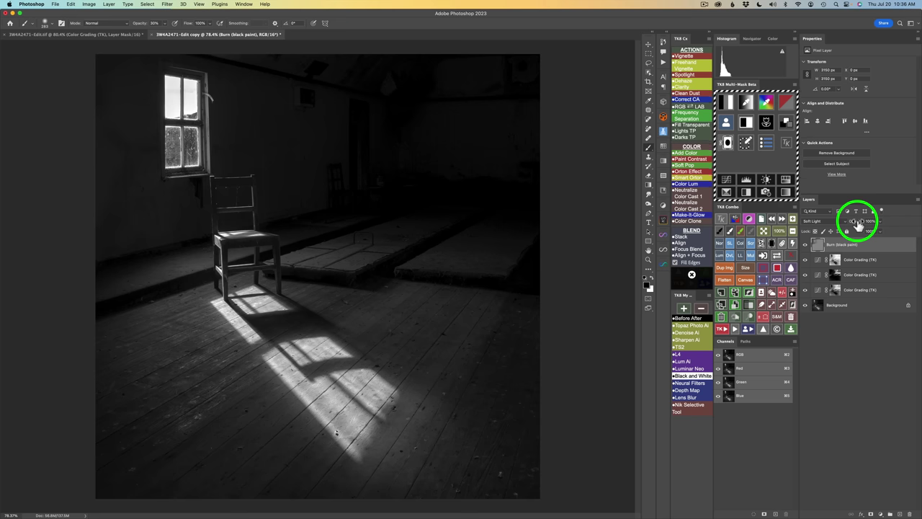
# Reduce the Burn layer's opacity to 49%, comparing the image with and without the layer to judge the strength
pyautogui.moveTo(858, 225)
pyautogui.mouseDown()
pyautogui.moveTo(844, 216)
pyautogui.moveTo(738, 212)
pyautogui.moveTo(749, 222)
pyautogui.mouseUp()
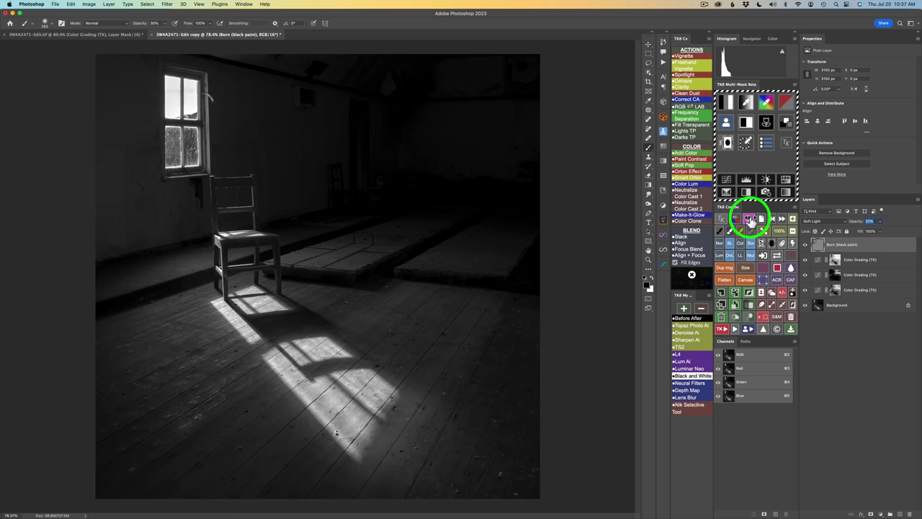
pyautogui.click(806, 245)
pyautogui.click(807, 245)
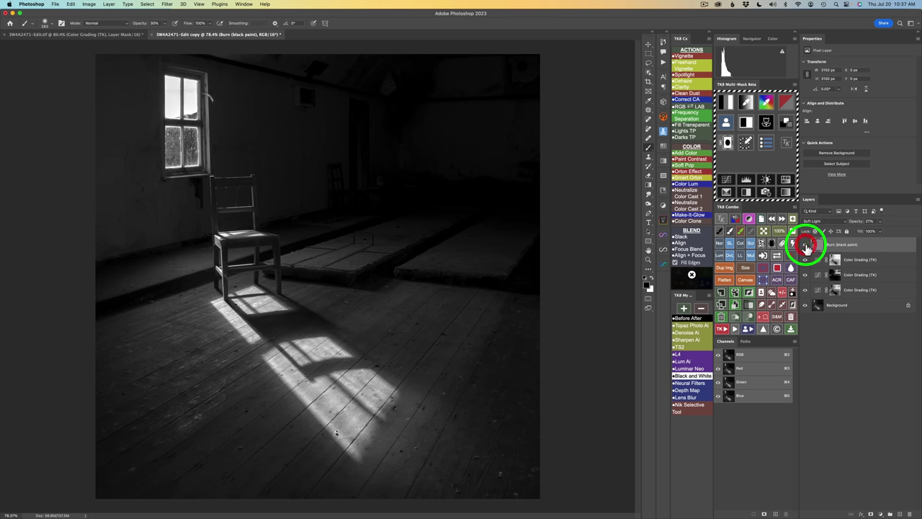
pyautogui.click(807, 245)
pyautogui.click(806, 245)
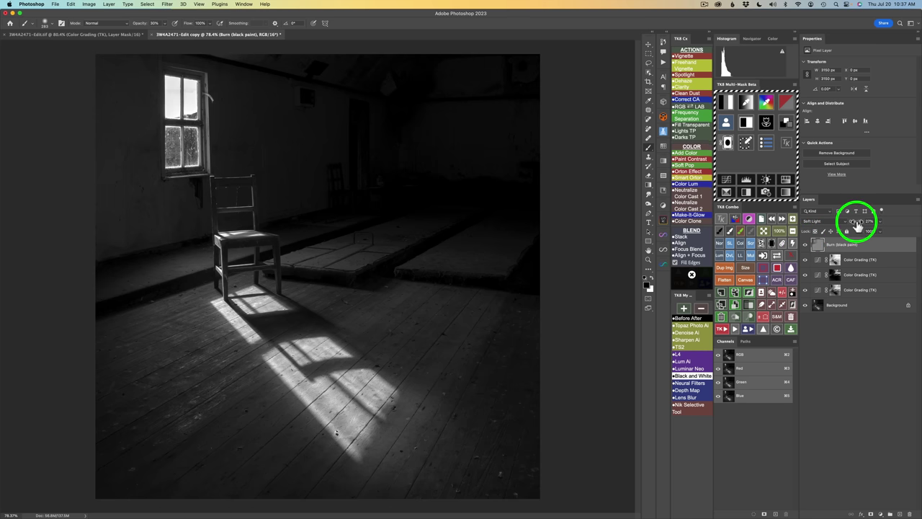
pyautogui.moveTo(857, 227); pyautogui.dragTo(861, 226)
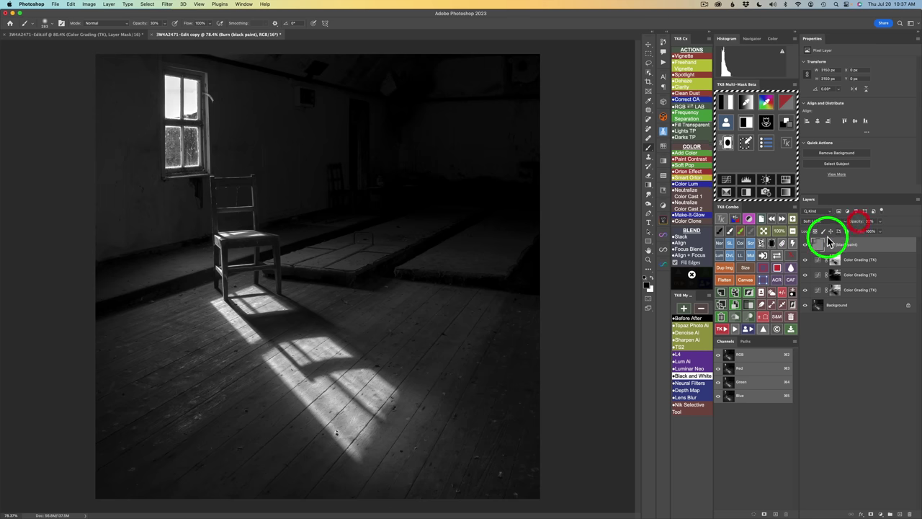
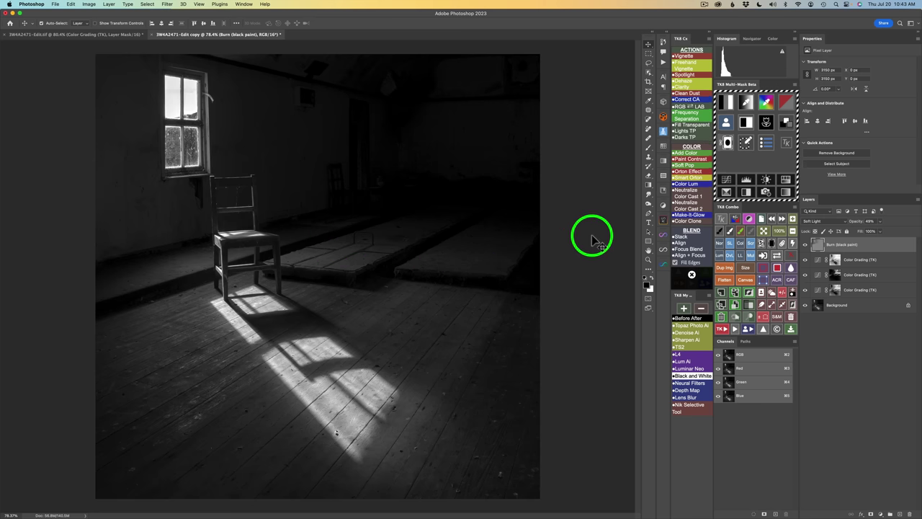
# Create a new zone mask from the tone sampled on the floor platform behind the chair
pyautogui.click(748, 103)
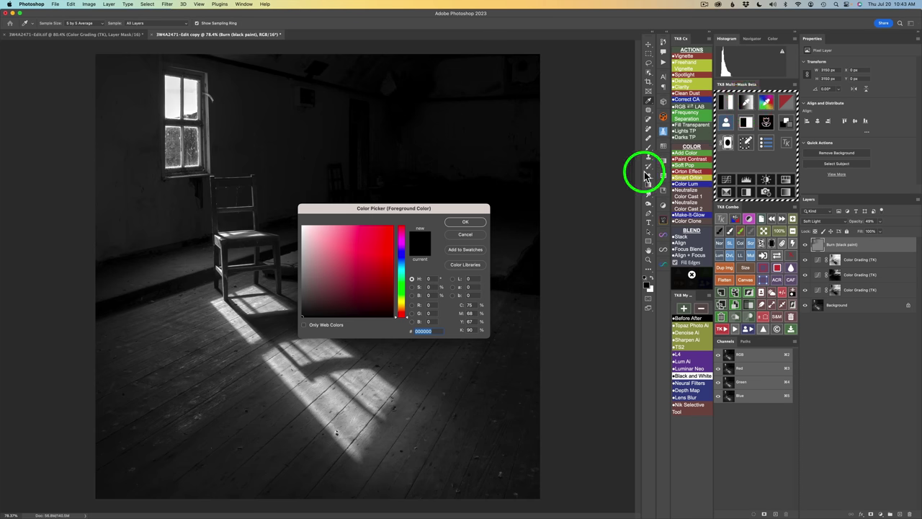
pyautogui.moveTo(362, 208); pyautogui.dragTo(513, 201)
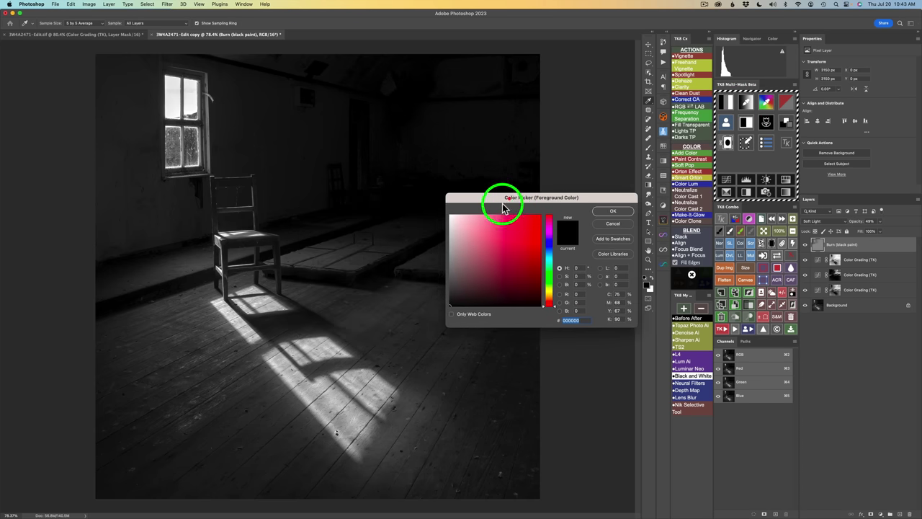
pyautogui.click(382, 248)
pyautogui.click(609, 212)
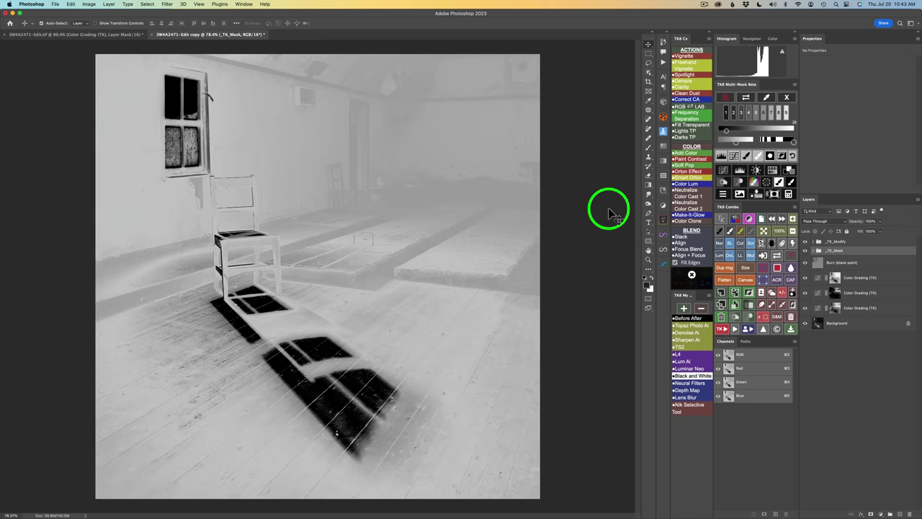
pyautogui.click(727, 164)
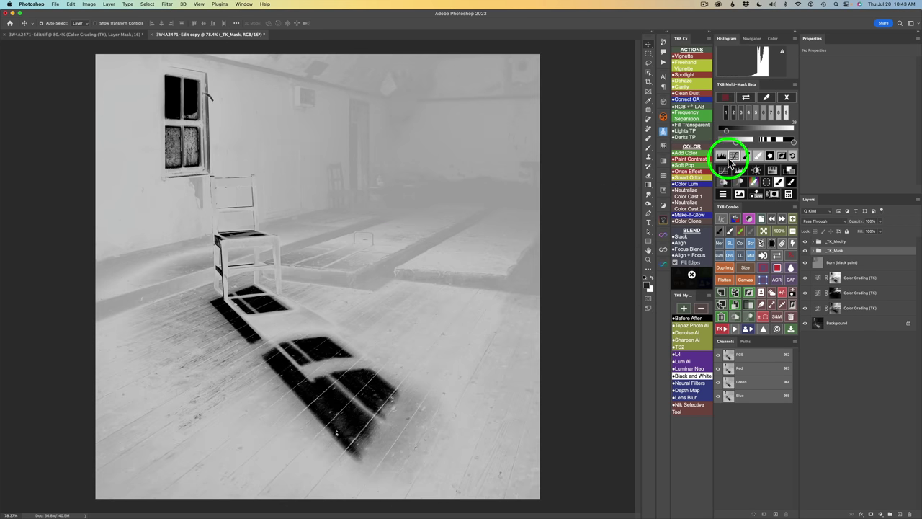
pyautogui.click(785, 113)
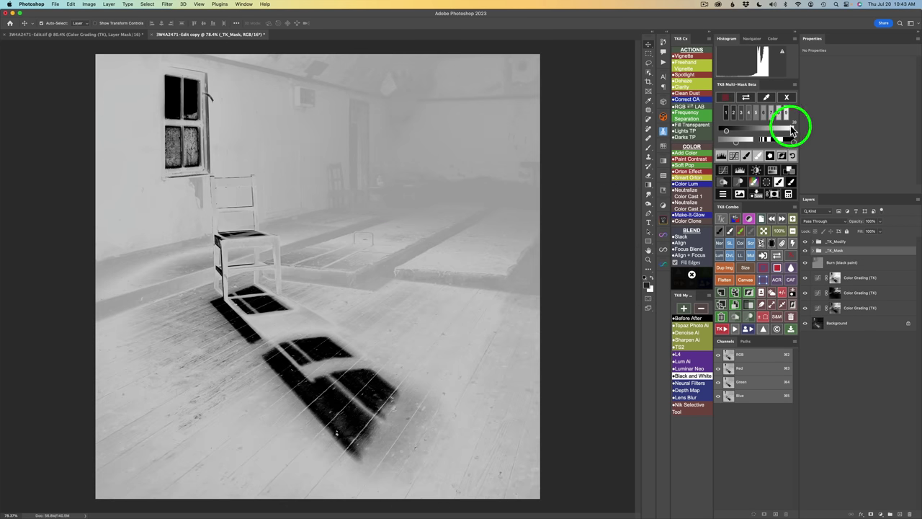
pyautogui.click(725, 113)
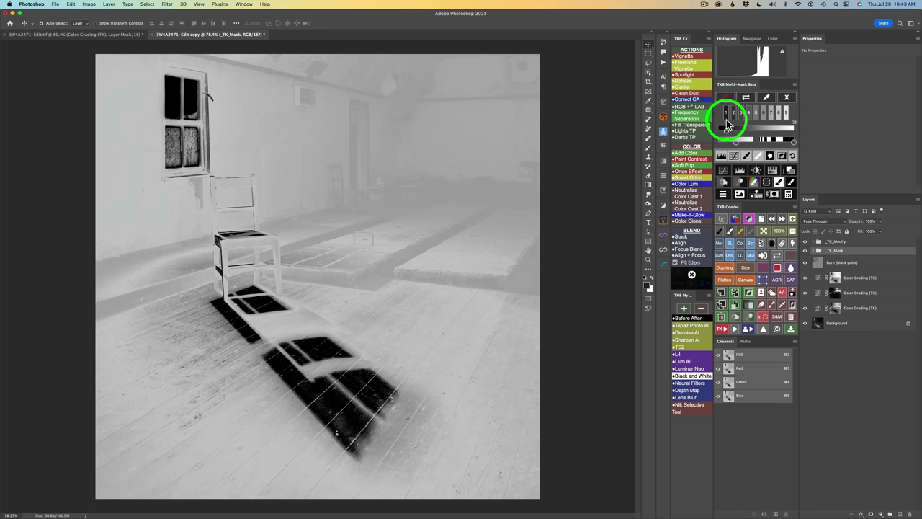
pyautogui.click(728, 130)
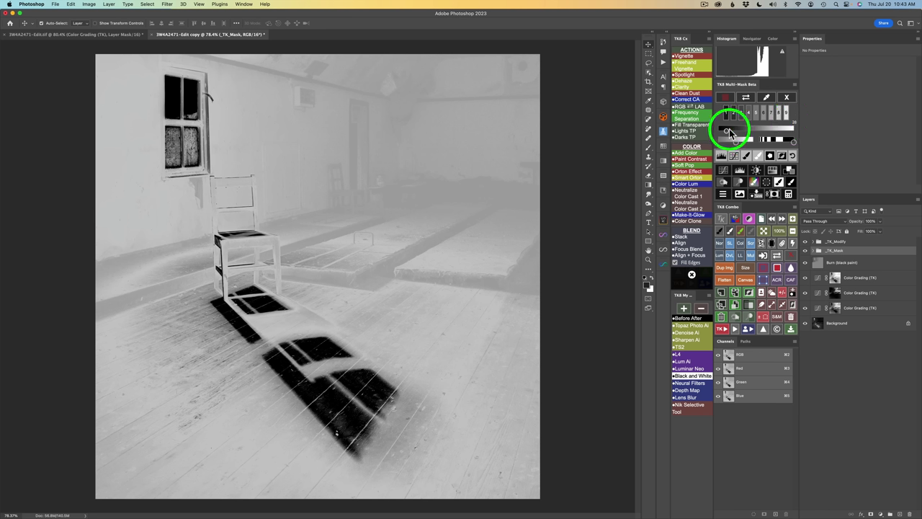
# Shift the zone mask's target tone to 46, narrow its range and load it as a selection on a new Burn layer
pyautogui.moveTo(730, 132); pyautogui.dragTo(733, 134)
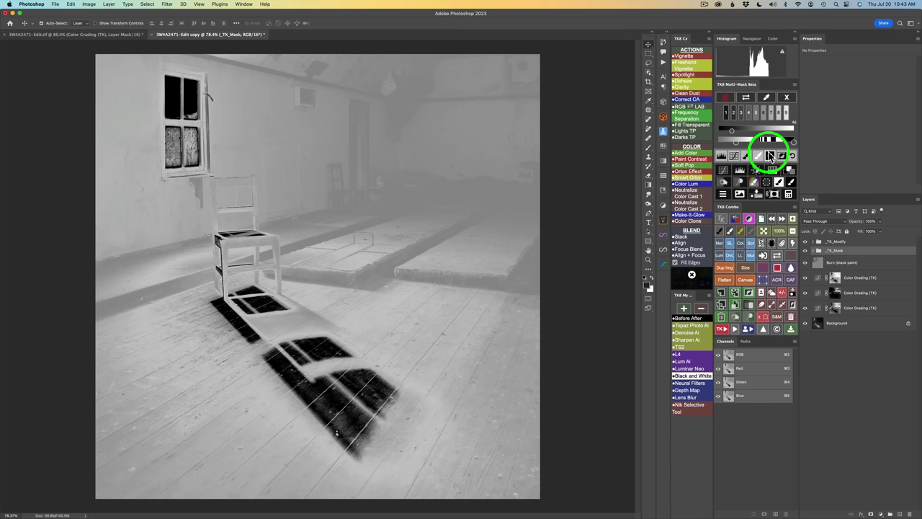
pyautogui.moveTo(793, 144); pyautogui.dragTo(767, 145)
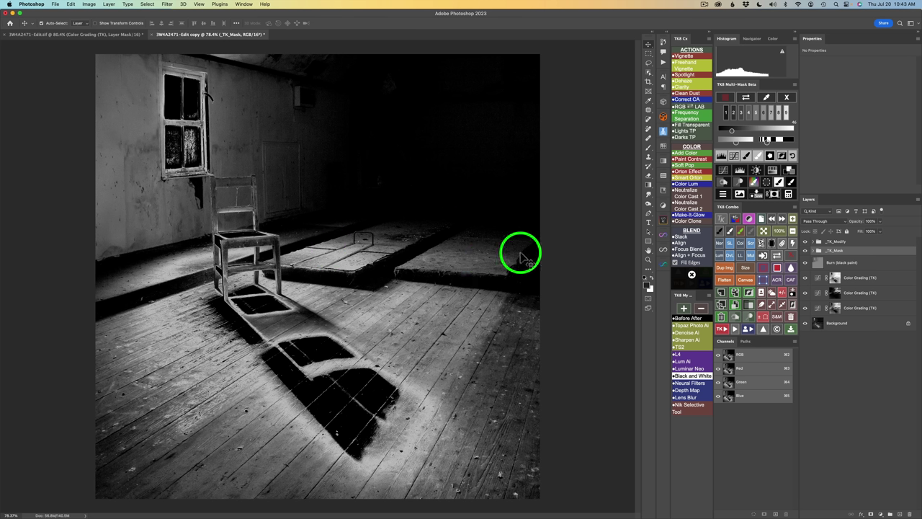
pyautogui.click(722, 184)
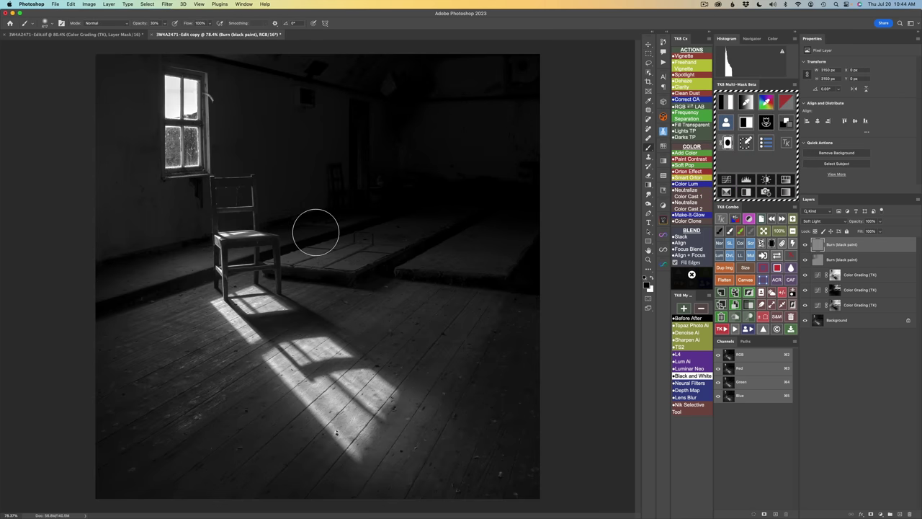
# Paint black over the floor platform behind the chair at 30% and 10% brush opacity, comparing the image with and without the Burn layer
pyautogui.moveTo(375, 240)
pyautogui.mouseDown()
pyautogui.moveTo(519, 255)
pyautogui.moveTo(445, 250)
pyautogui.moveTo(461, 251)
pyautogui.mouseUp()
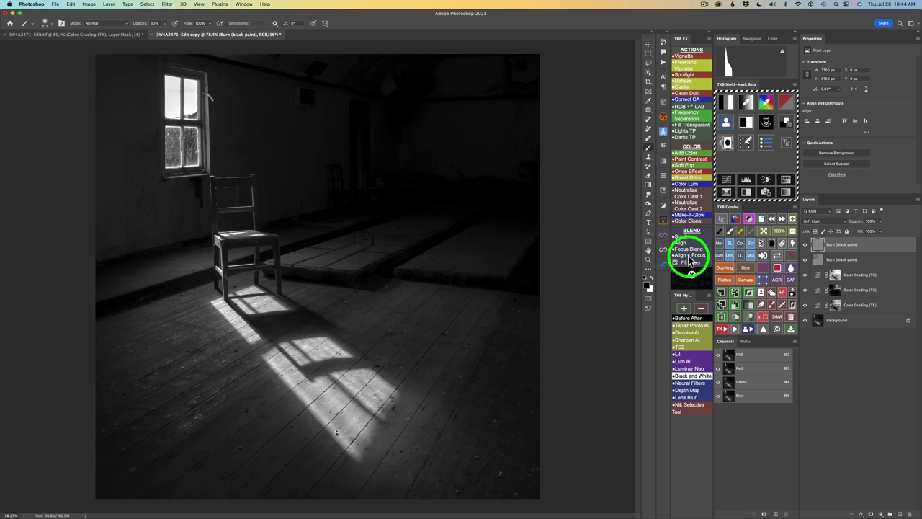
pyautogui.click(806, 245)
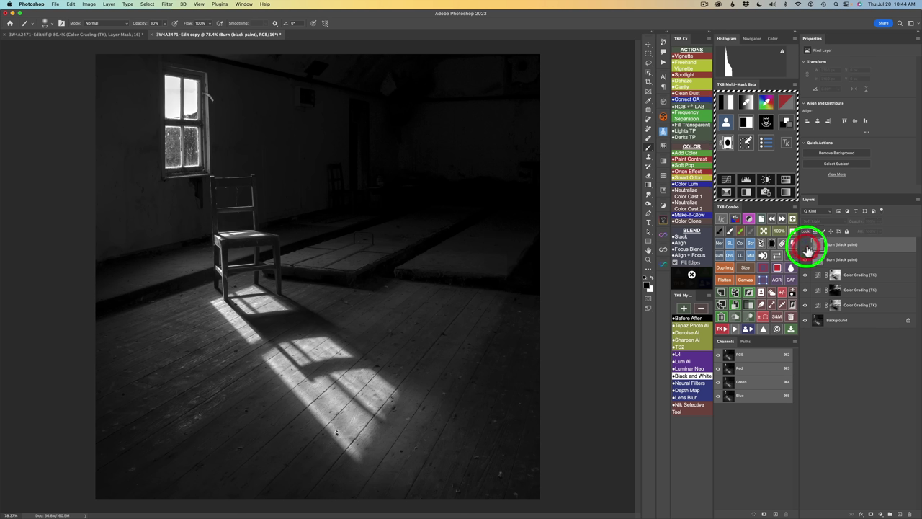
pyautogui.click(807, 249)
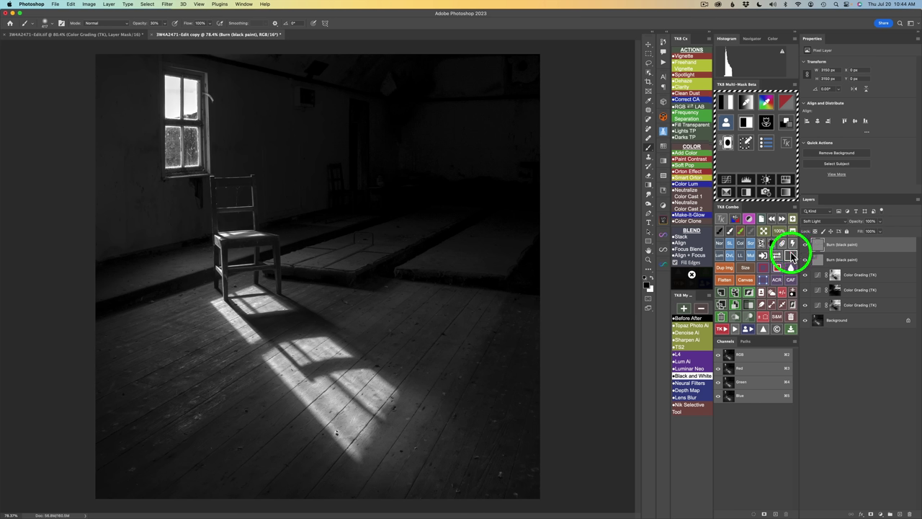
pyautogui.press('1')
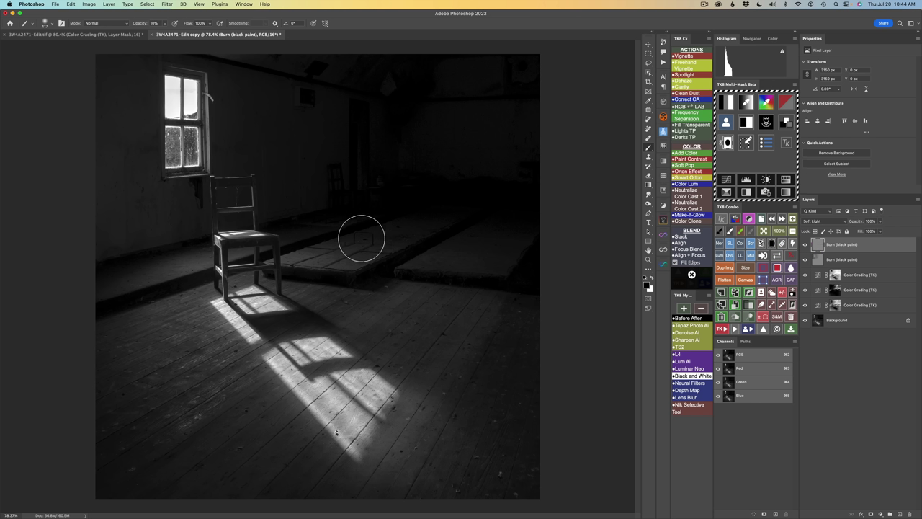
pyautogui.moveTo(377, 247)
pyautogui.mouseDown()
pyautogui.moveTo(527, 269)
pyautogui.moveTo(378, 238)
pyautogui.moveTo(319, 237)
pyautogui.moveTo(375, 231)
pyautogui.mouseUp()
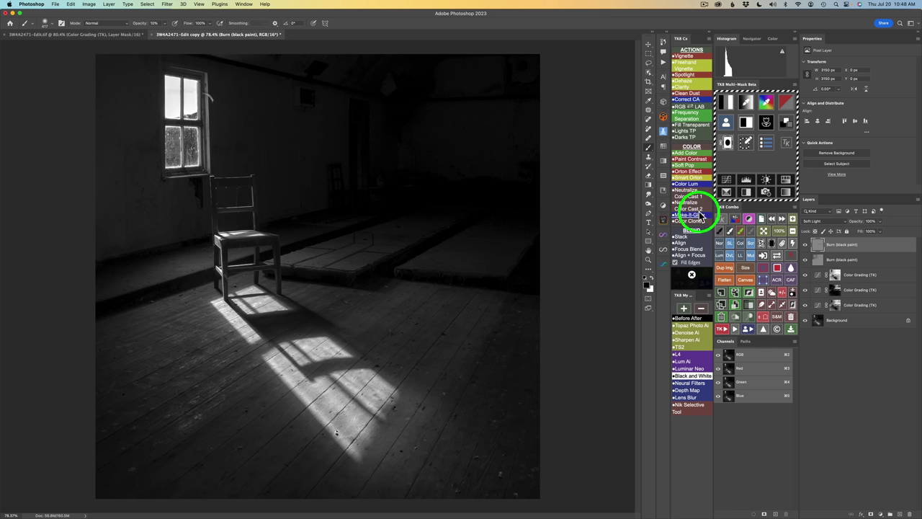
# Add a Dodge (white paint) layer and paint around the chair legs and nearby ledge at 10% brush opacity, comparing with and without the layer
pyautogui.click(746, 315)
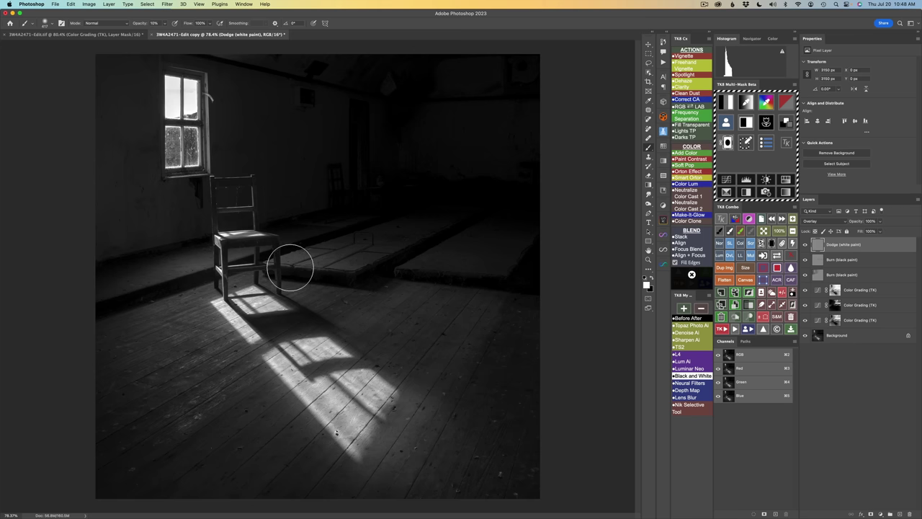
pyautogui.moveTo(289, 268); pyautogui.dragTo(257, 255)
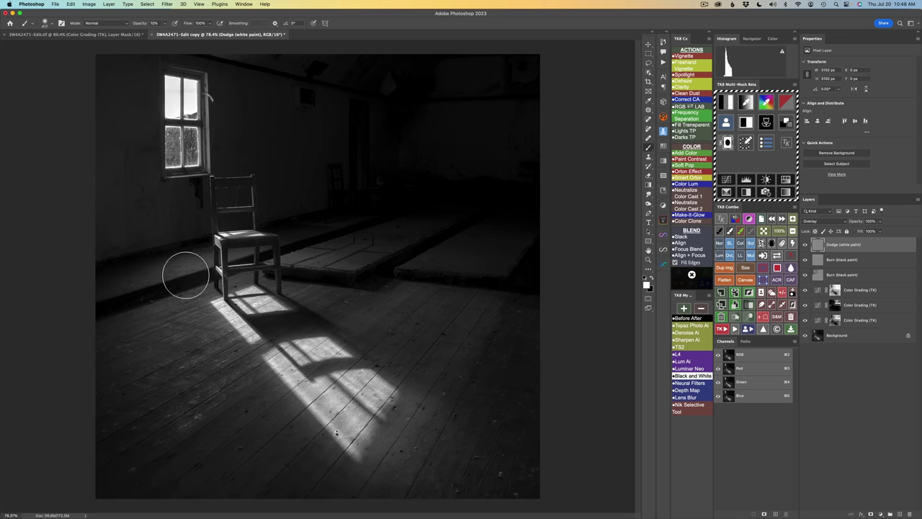
pyautogui.click(820, 255)
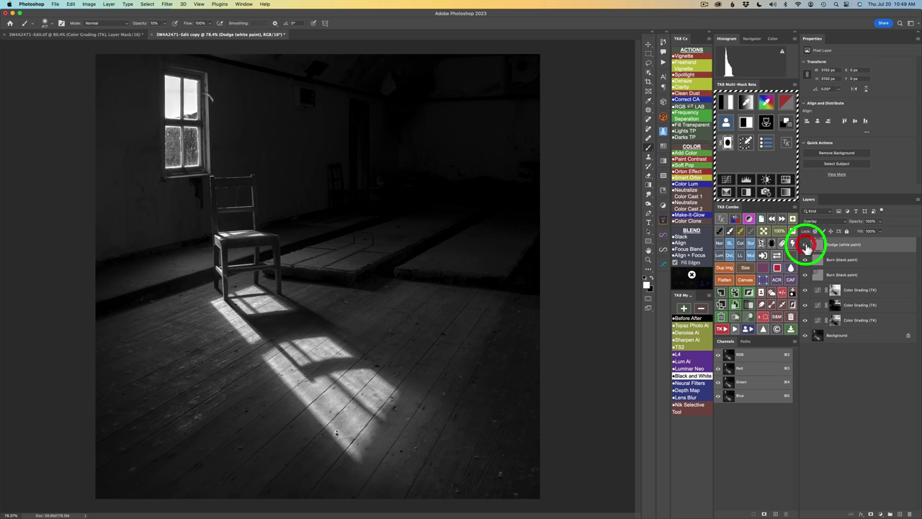
pyautogui.click(807, 248)
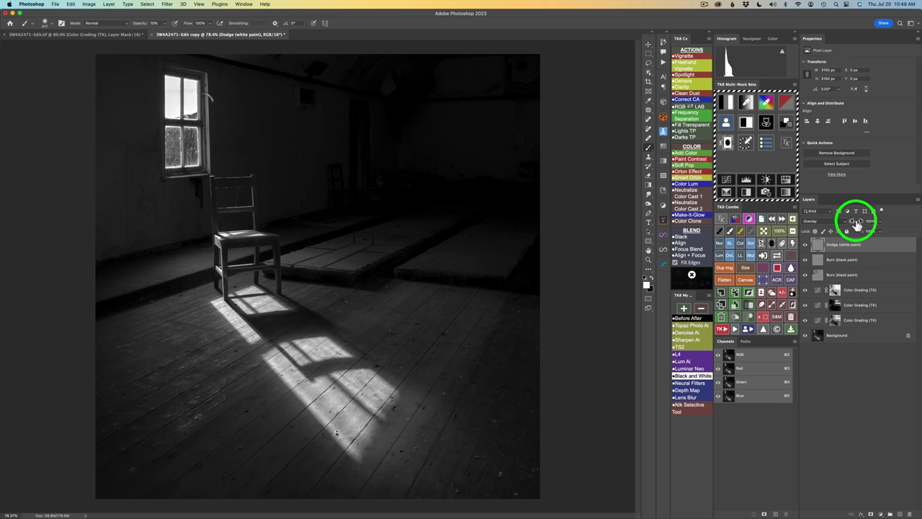
# Reduce the Dodge layer's opacity to 81% and compare the image with and without the layer
pyautogui.moveTo(857, 225); pyautogui.dragTo(847, 229)
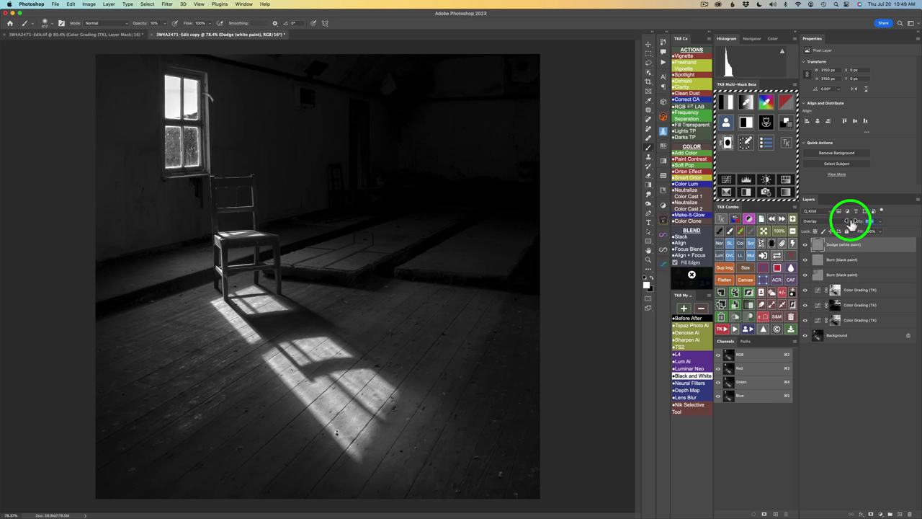
pyautogui.click(807, 248)
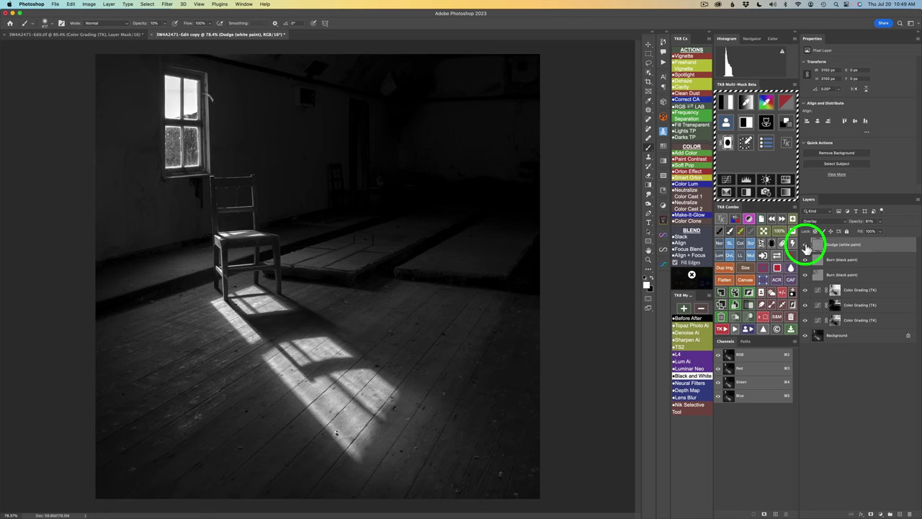
pyautogui.click(662, 235)
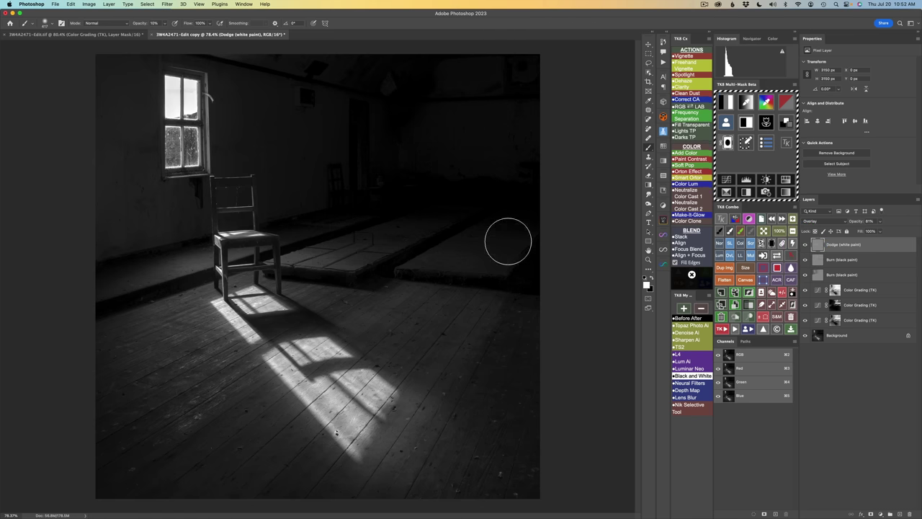
pyautogui.click(736, 187)
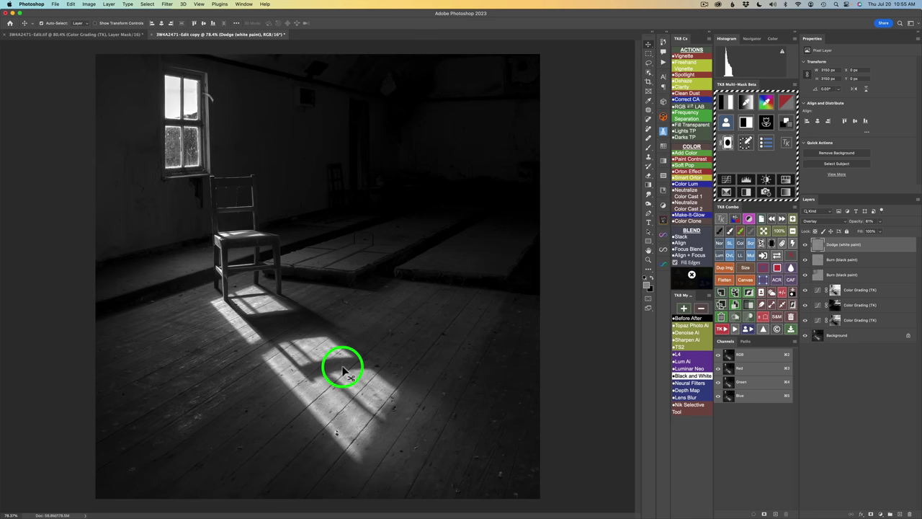
# Create a new zone mask from the tone sampled in the chair back's shadow on the floor
pyautogui.click(747, 101)
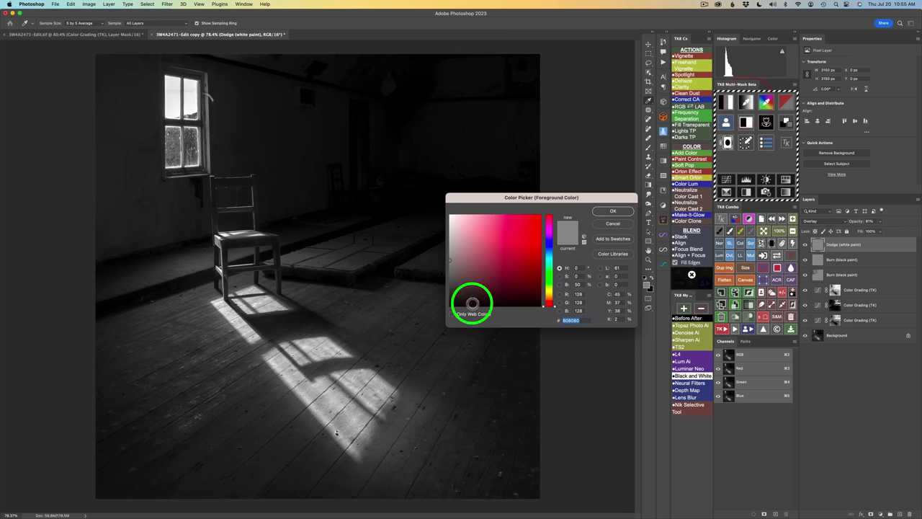
pyautogui.click(328, 366)
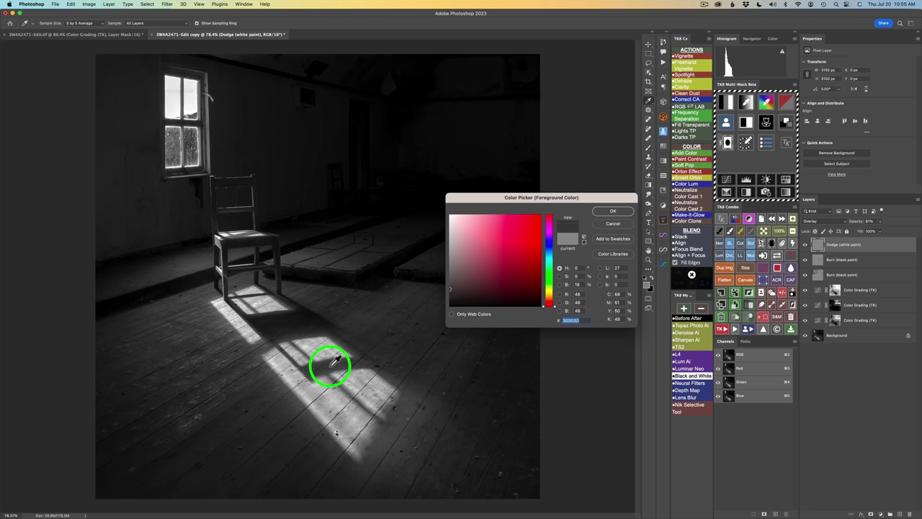
pyautogui.click(622, 214)
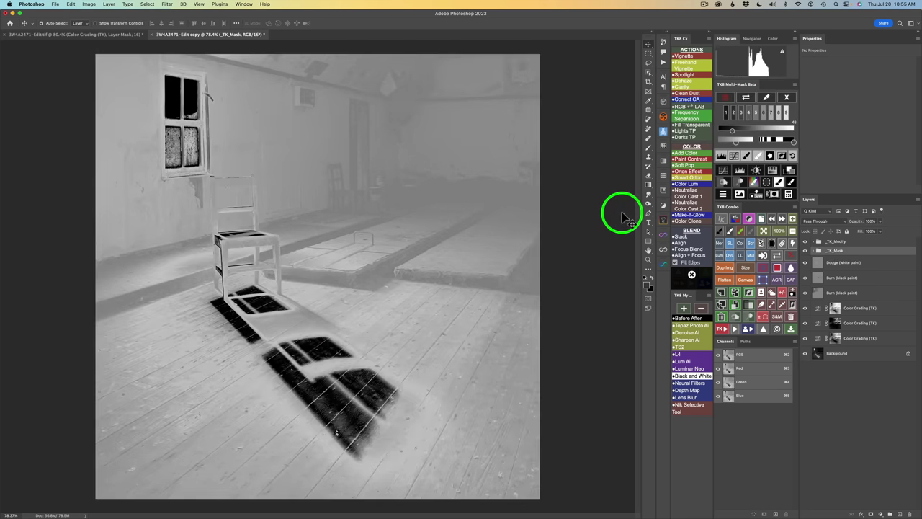
# Shift the zone mask's target tone to 53, narrow its range and load it as a selection on a new Burn layer
pyautogui.click(826, 127)
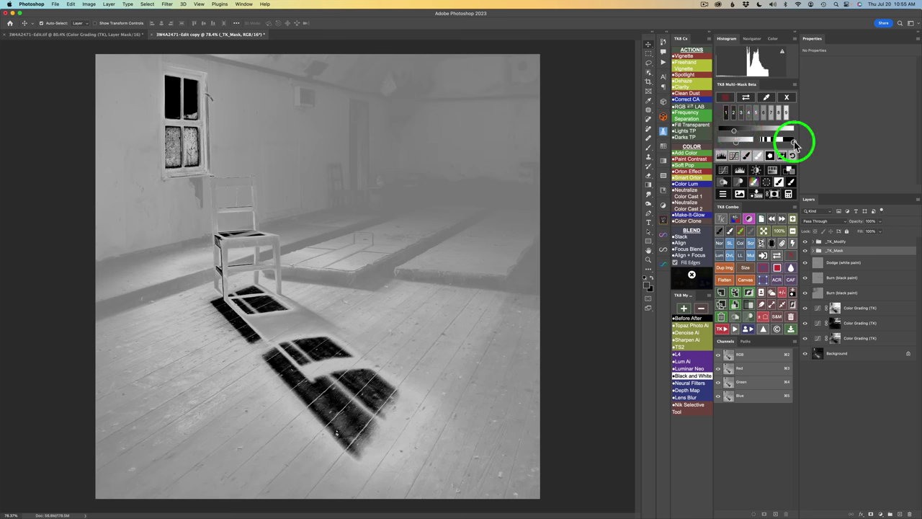
pyautogui.moveTo(795, 143); pyautogui.dragTo(765, 142)
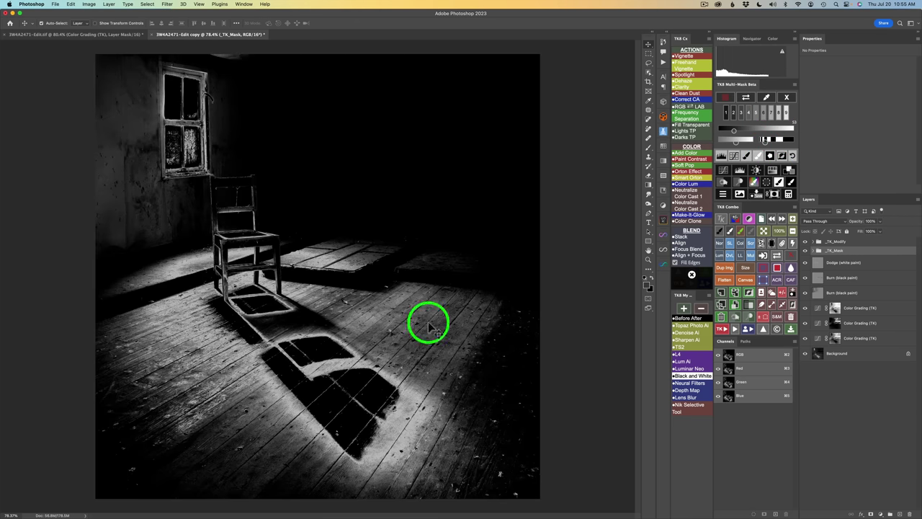
pyautogui.click(721, 184)
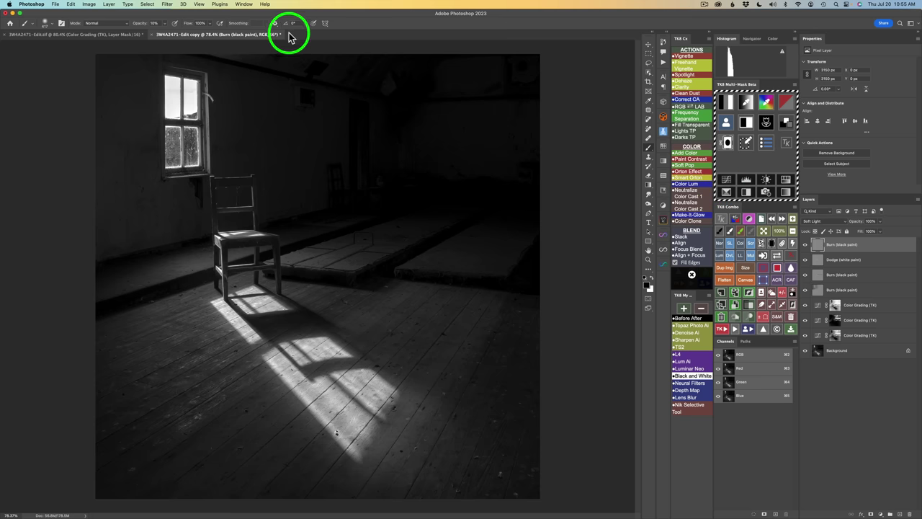
# Darken the chair's shadow on the floor with a smaller black brush at 50% opacity, comparing the image with and without the Burn layer
pyautogui.click(160, 27)
pyautogui.write('50')
pyautogui.press('Return')
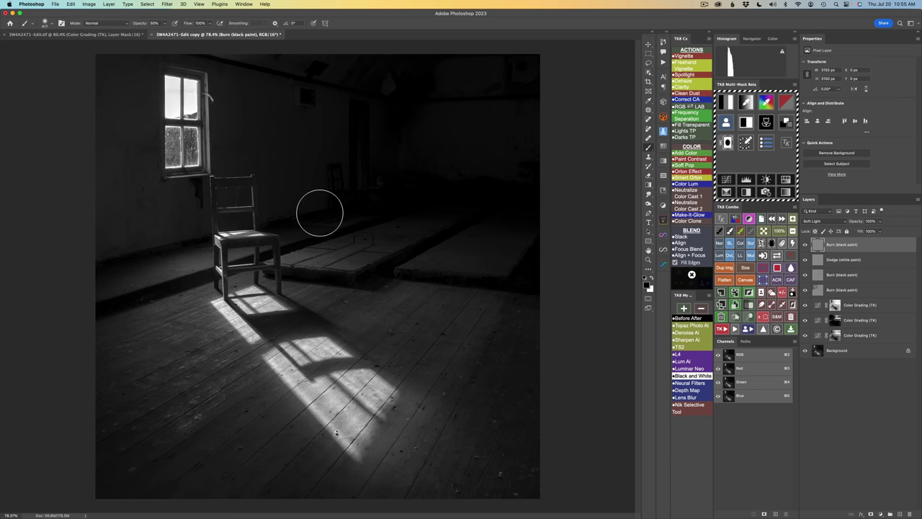
pyautogui.moveTo(362, 362)
pyautogui.keyDown('ctrl'); pyautogui.keyDown('alt'); pyautogui.mouseDown()
pyautogui.moveTo(319, 373)
pyautogui.moveTo(333, 369)
pyautogui.moveTo(317, 372)
pyautogui.moveTo(303, 353)
pyautogui.mouseUp(); pyautogui.keyUp('alt'); pyautogui.keyUp('ctrl')
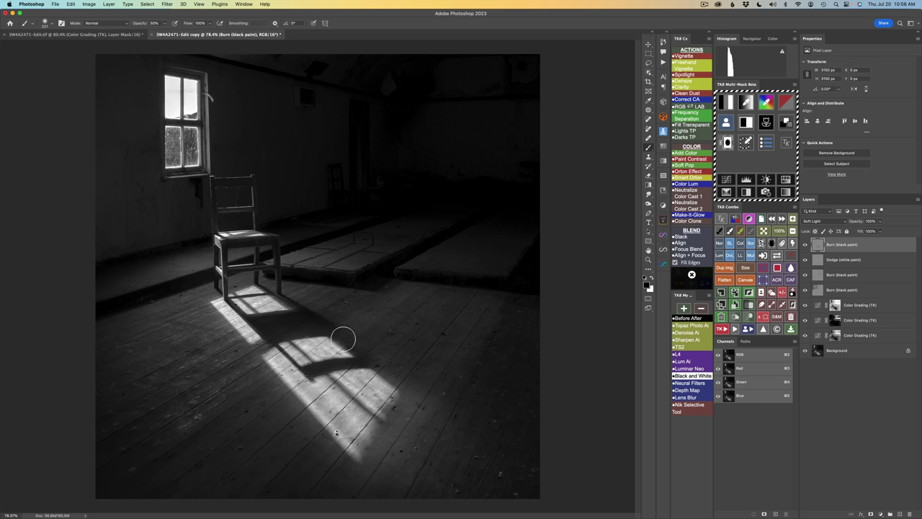
pyautogui.moveTo(793, 260); pyautogui.dragTo(807, 248)
pyautogui.click(805, 247)
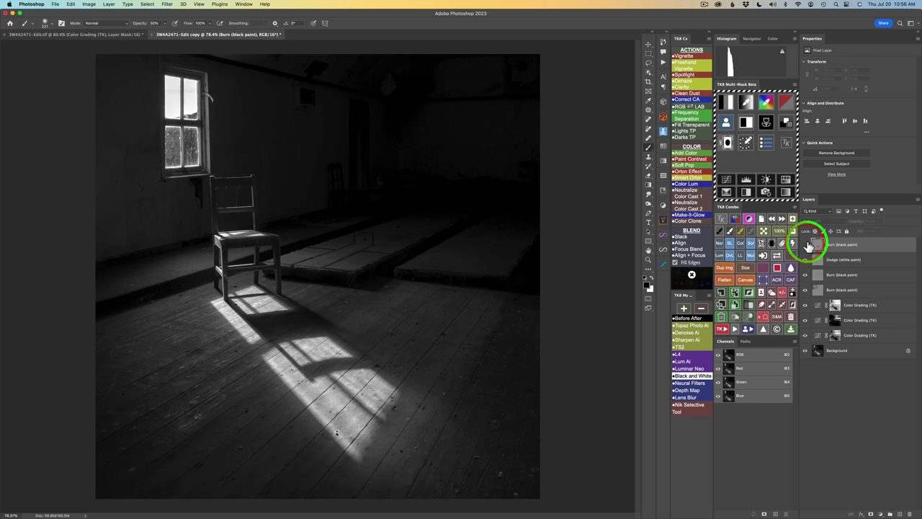
pyautogui.click(806, 247)
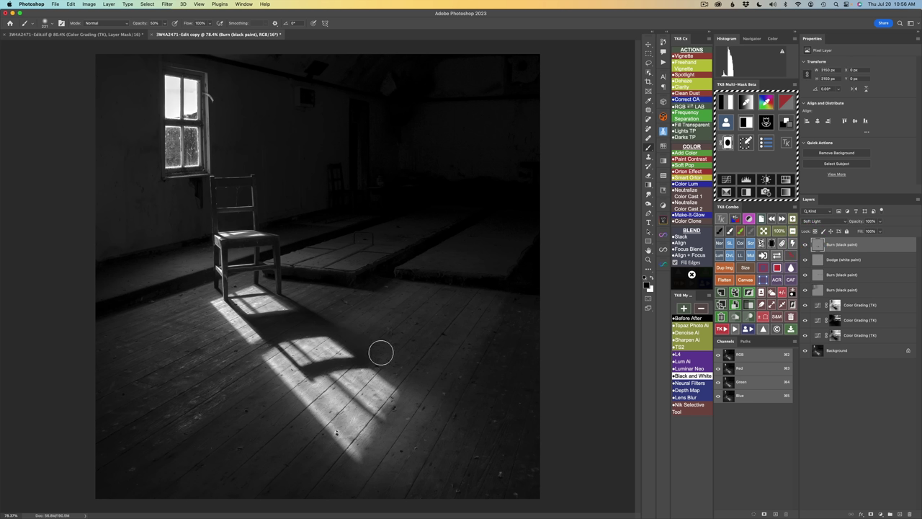
# Soften the burn around the shadow's edge with gray at 20% brush opacity, comparing the image with and without the layer
pyautogui.click(779, 223)
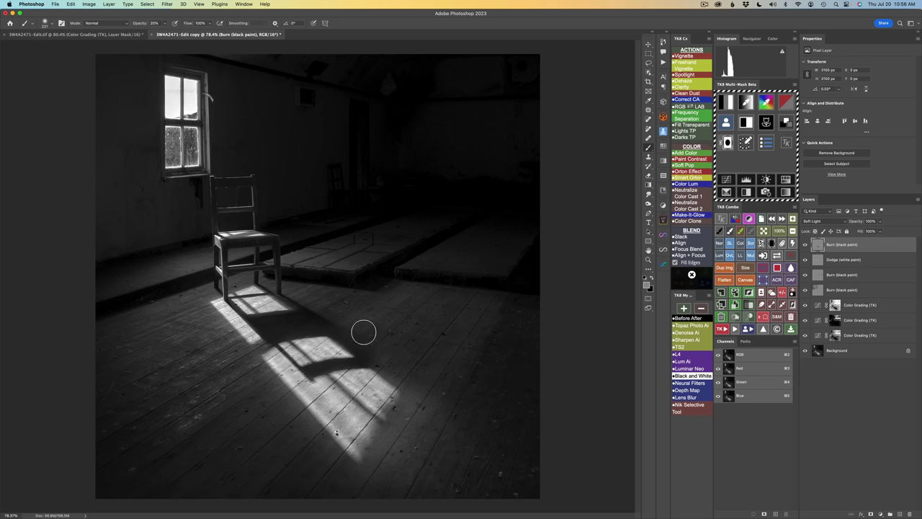
pyautogui.click(806, 244)
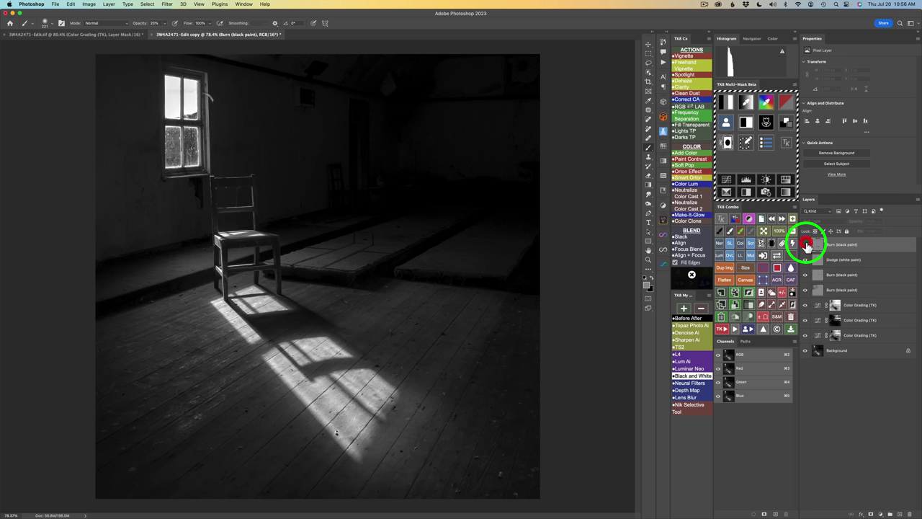
pyautogui.click(805, 244)
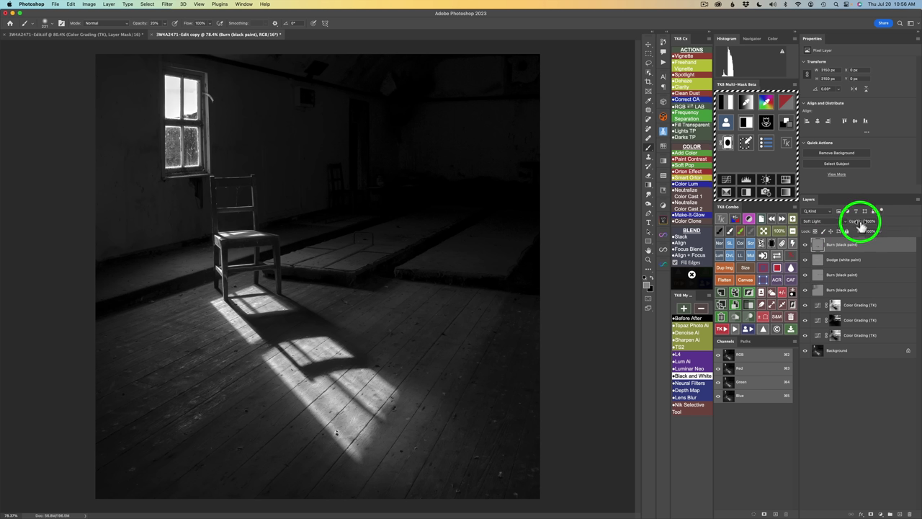
# Reduce the opacity of the Burn layer over the chair's shadow to 69%
pyautogui.click(742, 218)
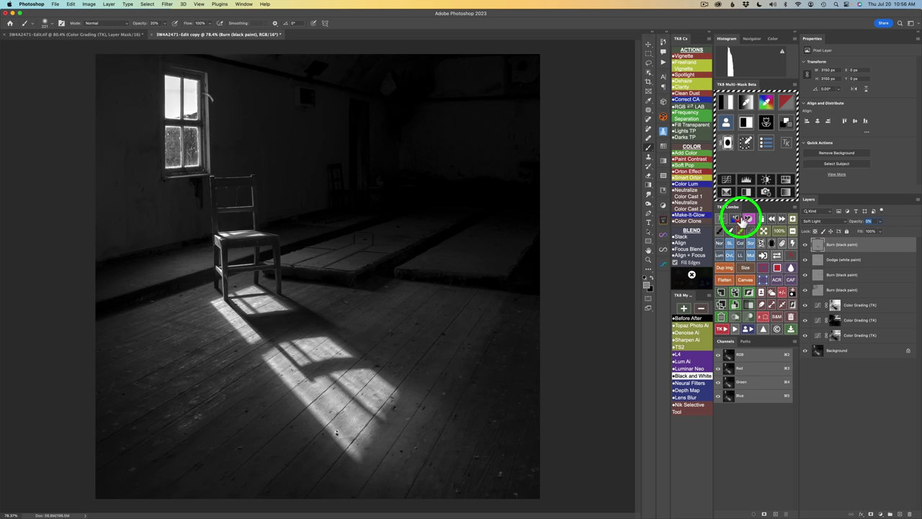
pyautogui.click(750, 219)
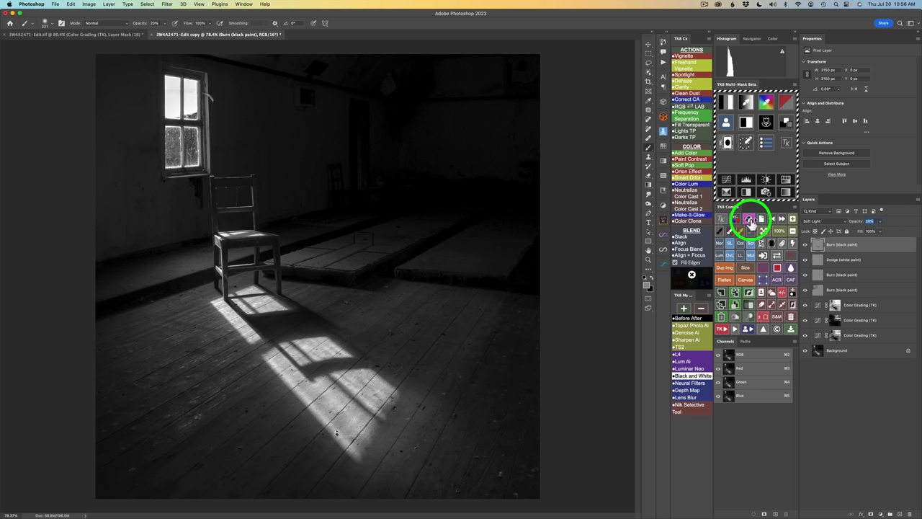
pyautogui.click(762, 224)
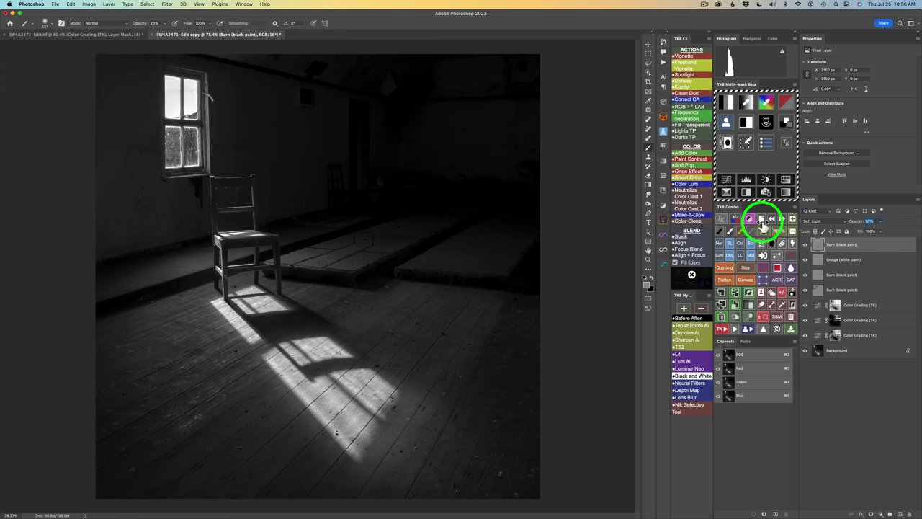
pyautogui.click(763, 227)
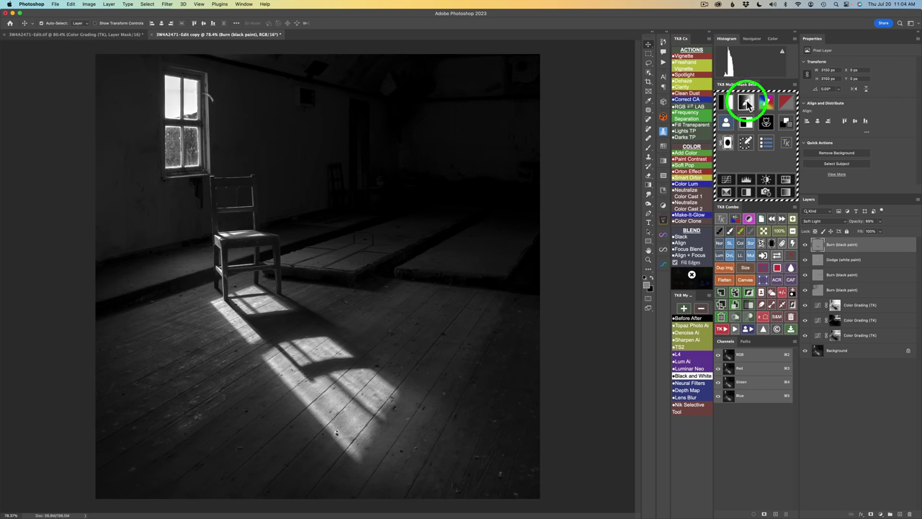
# Create a new zone mask from the tone sampled in the sunlit patch on the floor
pyautogui.click(747, 100)
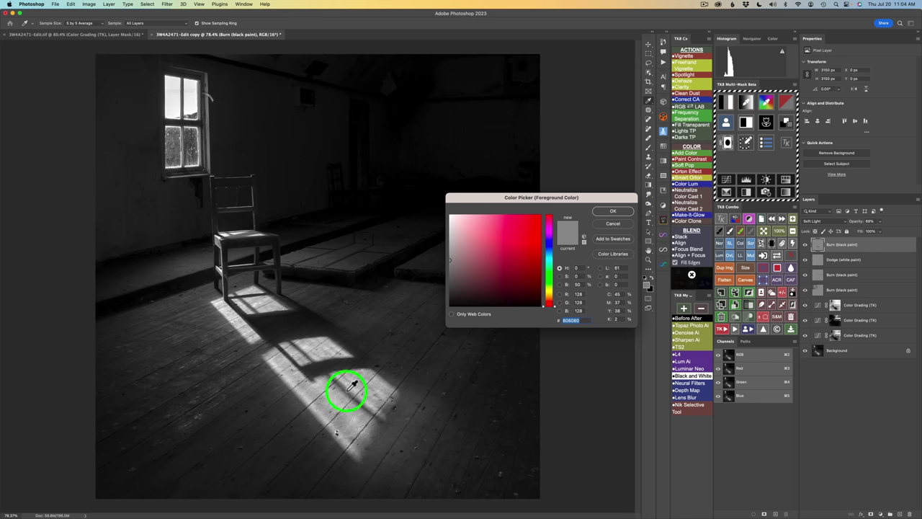
pyautogui.click(350, 387)
pyautogui.click(621, 213)
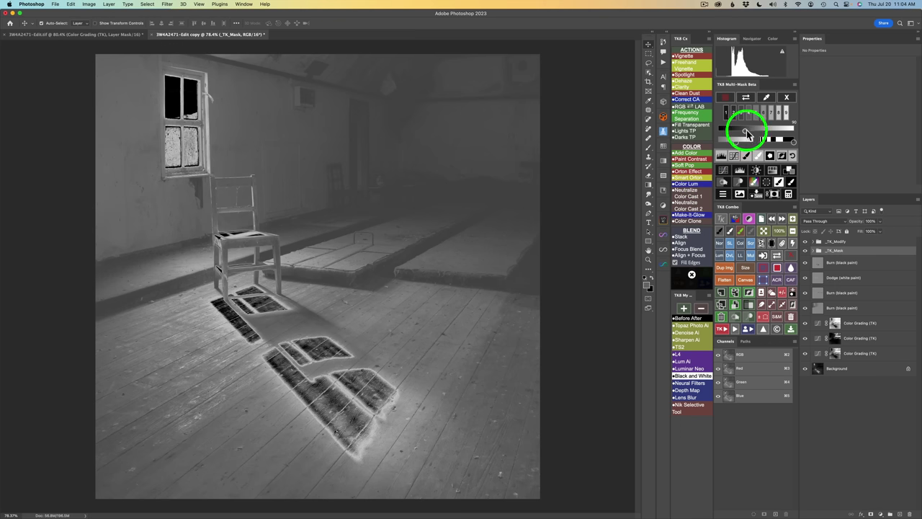
# Lower the zone mask's tone value, adjust its contrast and apply the mask to a new Burn layer set up for black paint
pyautogui.moveTo(746, 134); pyautogui.dragTo(745, 135)
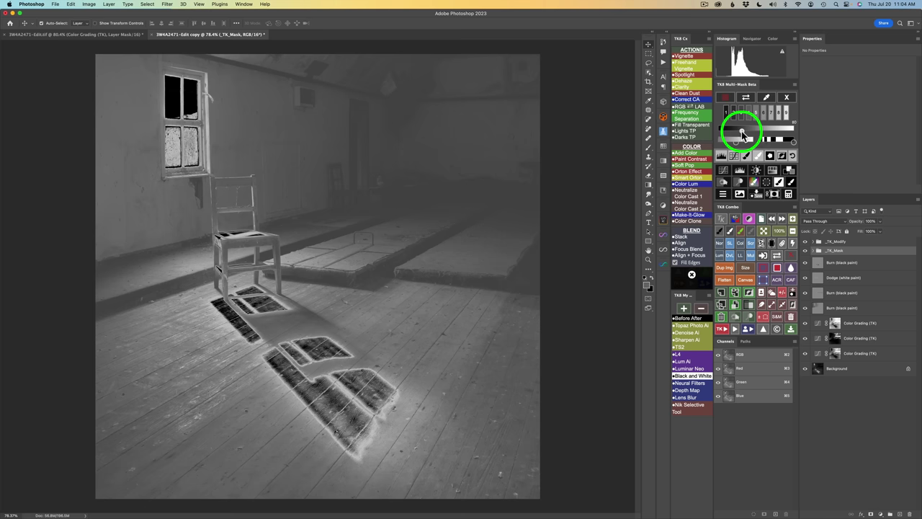
pyautogui.click(741, 131)
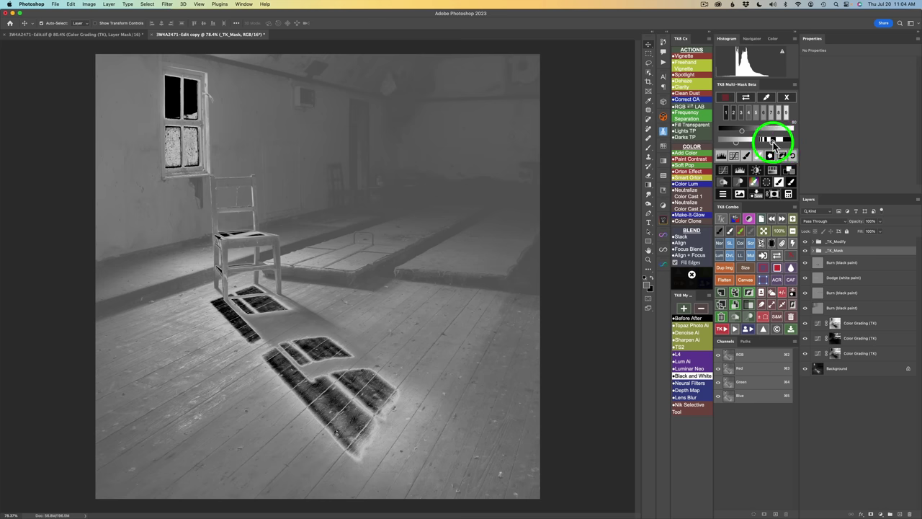
pyautogui.click(775, 142)
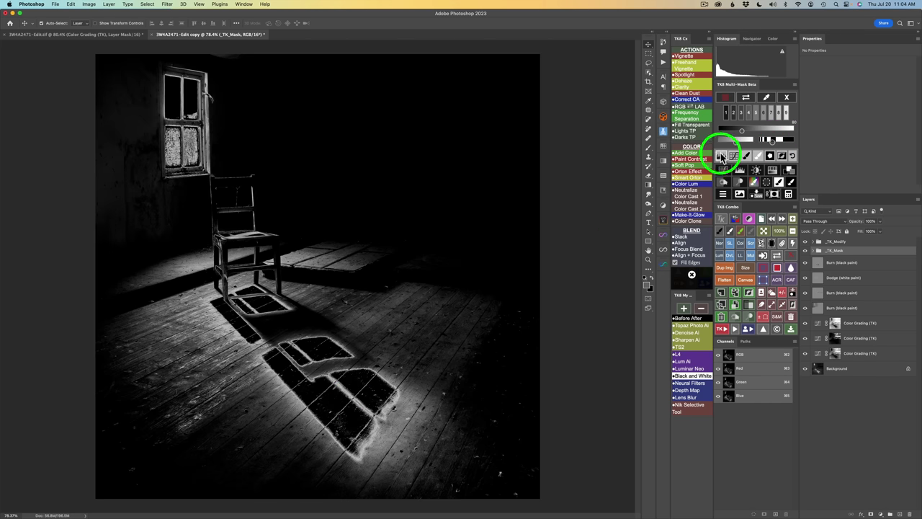
pyautogui.click(722, 186)
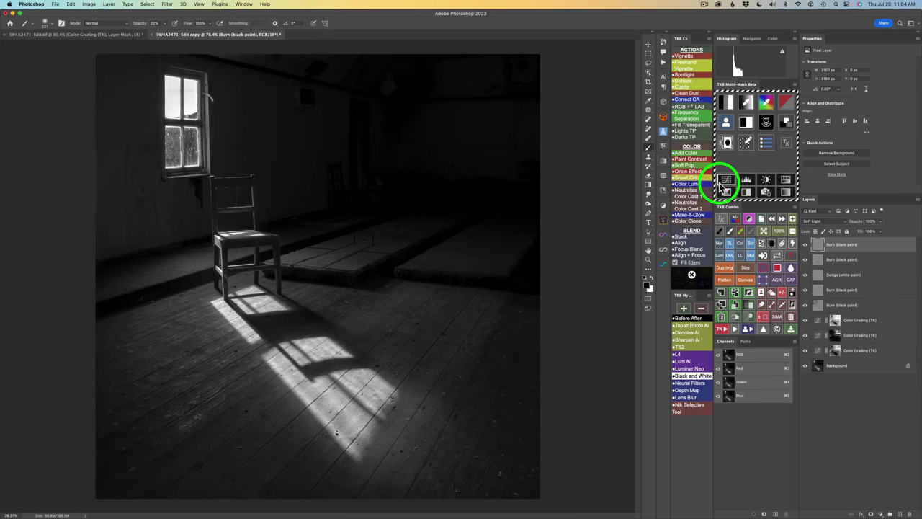
# Burn the floor around the sunlit patch with black at 30% brush opacity, undo the last stroke and compare with and without the layer
pyautogui.press('3')
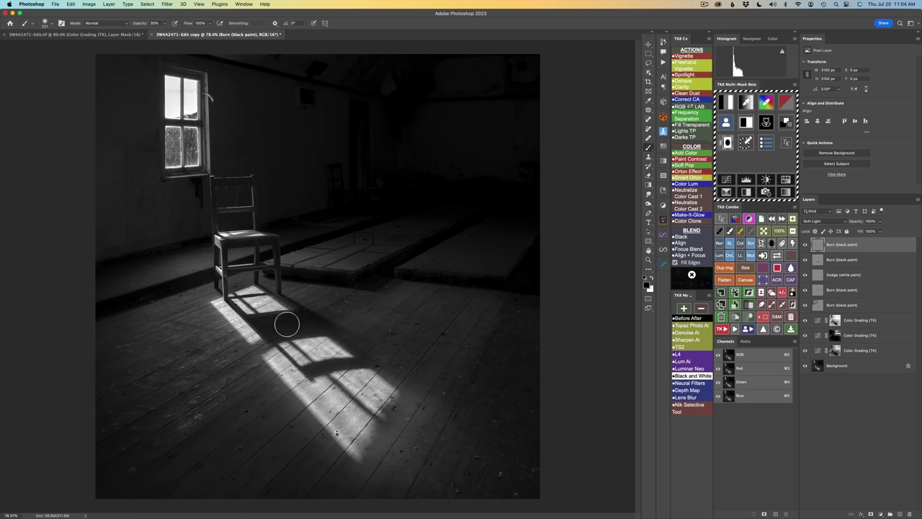
pyautogui.click(309, 350)
pyautogui.press('super+z')
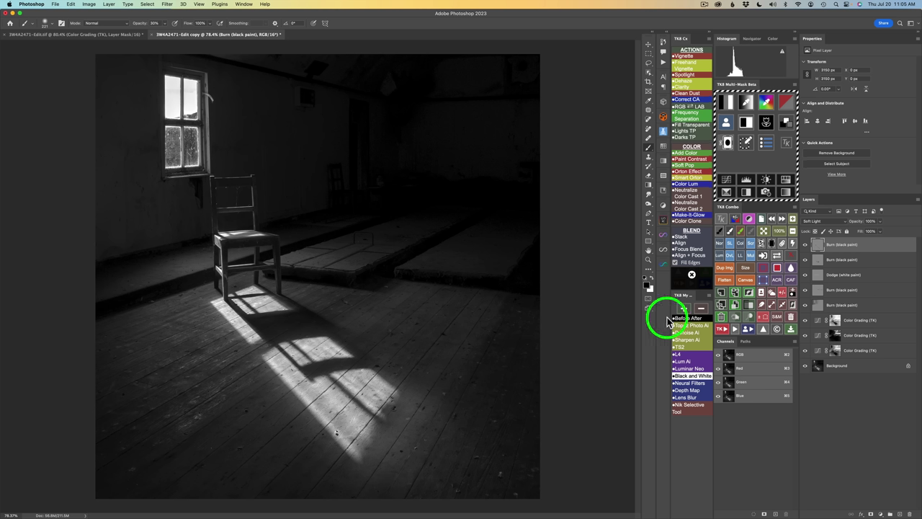
pyautogui.click(807, 245)
pyautogui.click(806, 246)
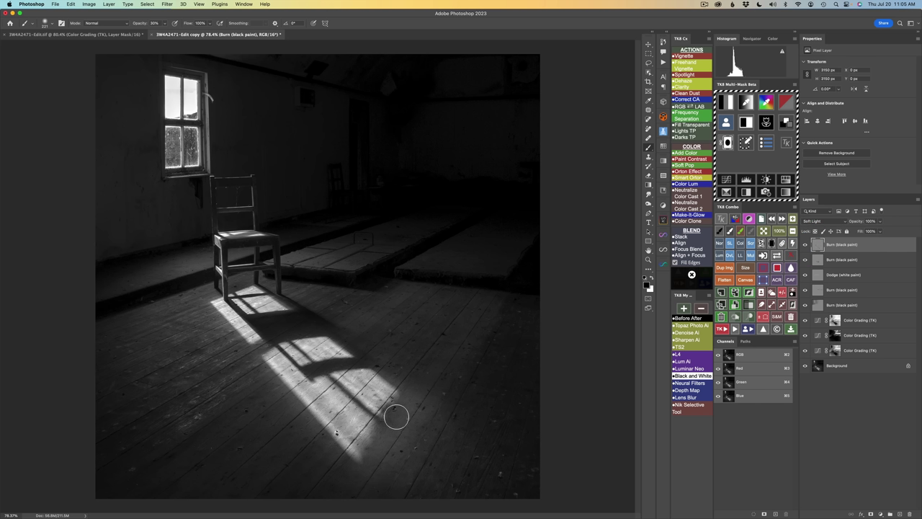
# Soften the new burn with gray at 10% brush opacity, checking the image with and without the Burn layer
pyautogui.click(750, 231)
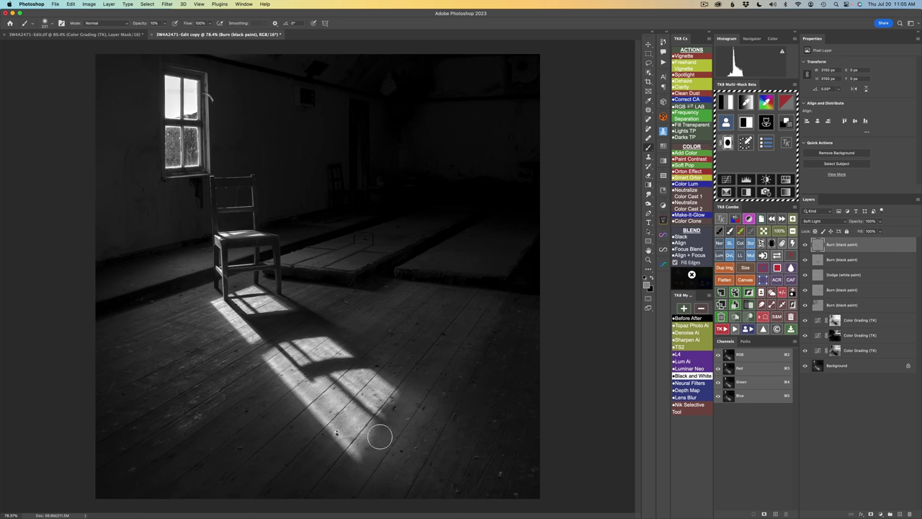
pyautogui.click(805, 244)
pyautogui.click(806, 244)
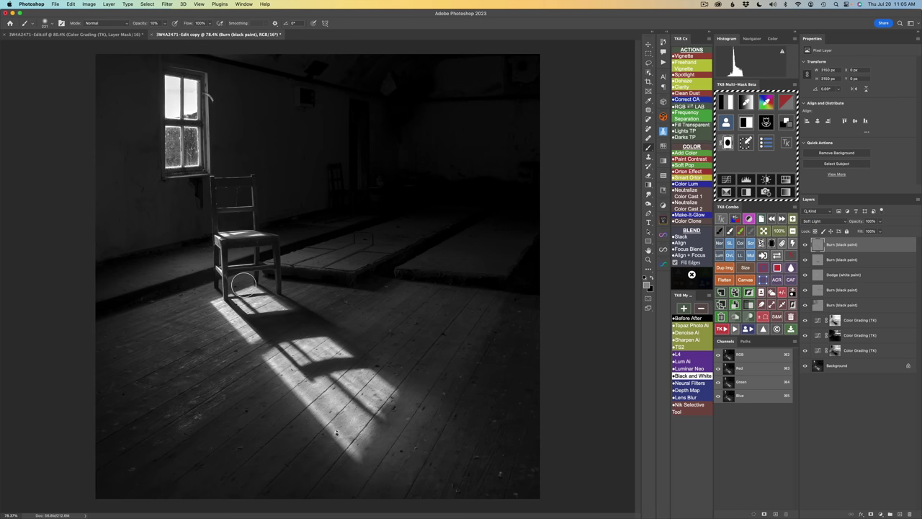
pyautogui.click(806, 244)
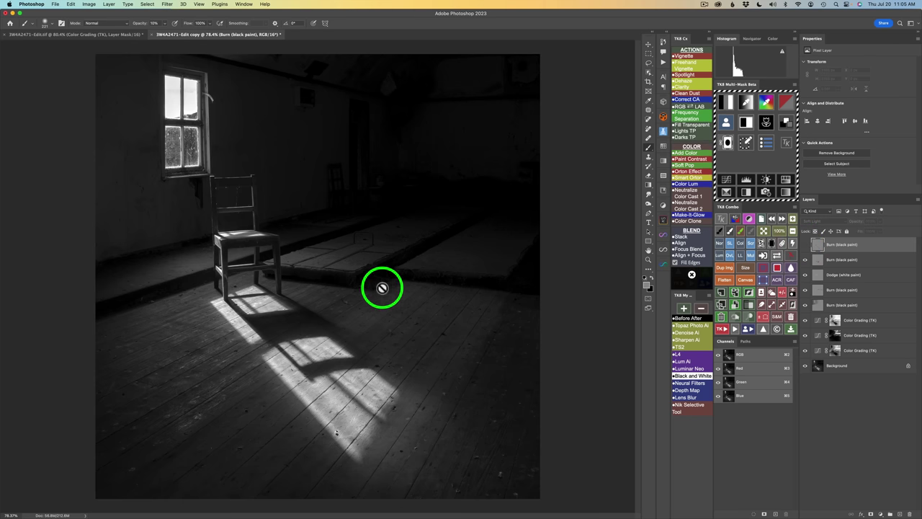
pyautogui.click(806, 244)
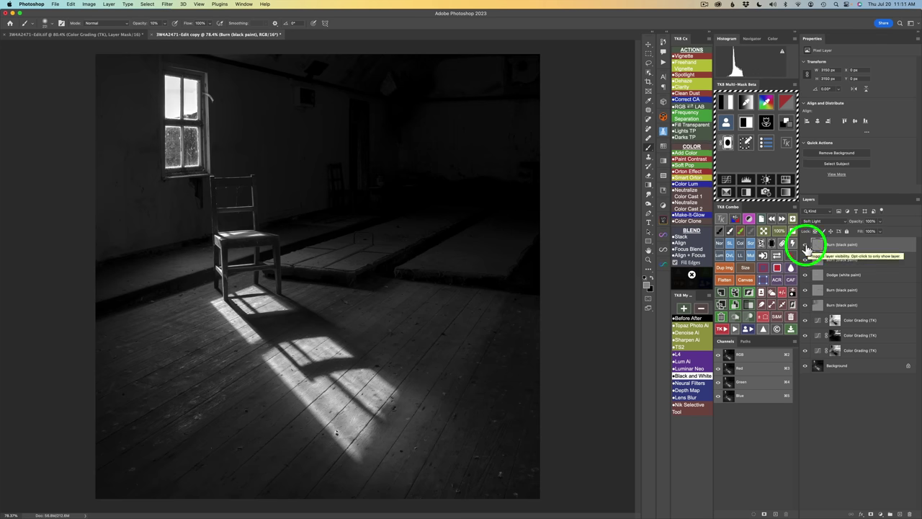
# Compare the image with and without the topmost Burn layer, and the full edit with the original background
pyautogui.click(806, 245)
pyautogui.click(806, 245)
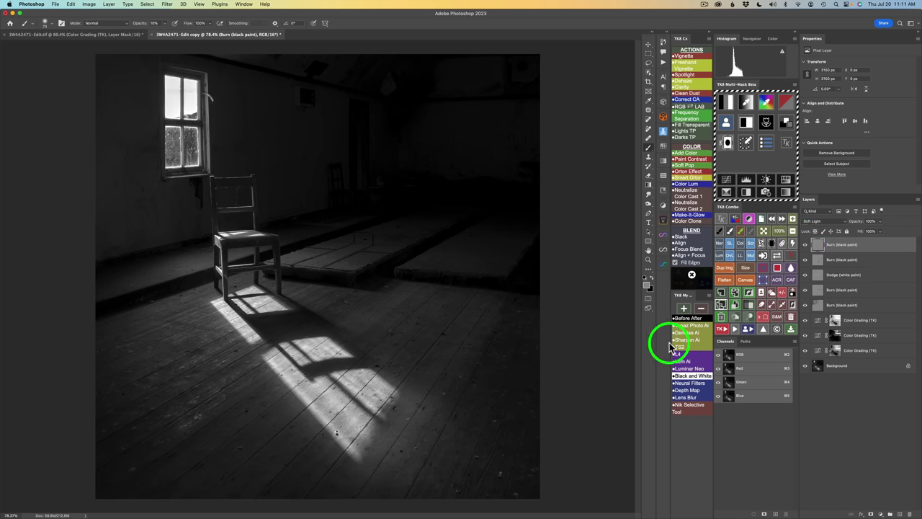
pyautogui.click(689, 318)
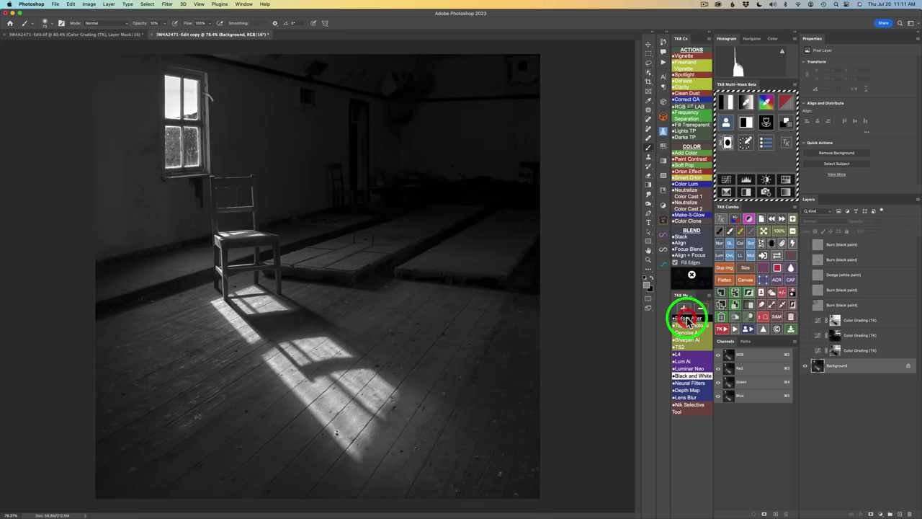
pyautogui.click(688, 319)
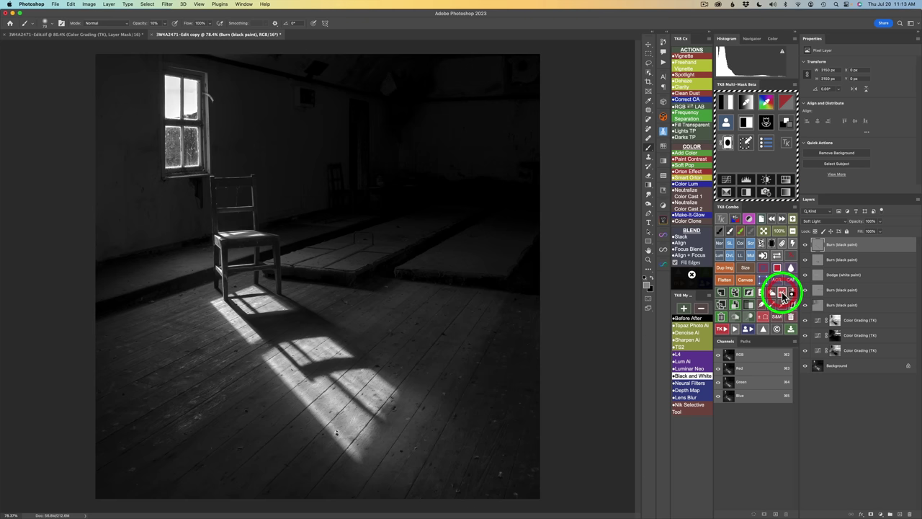
# Add a Curves adjustment layer with the Strong Contrast (RGB) preset and reduce its opacity to 60%
pyautogui.click(727, 180)
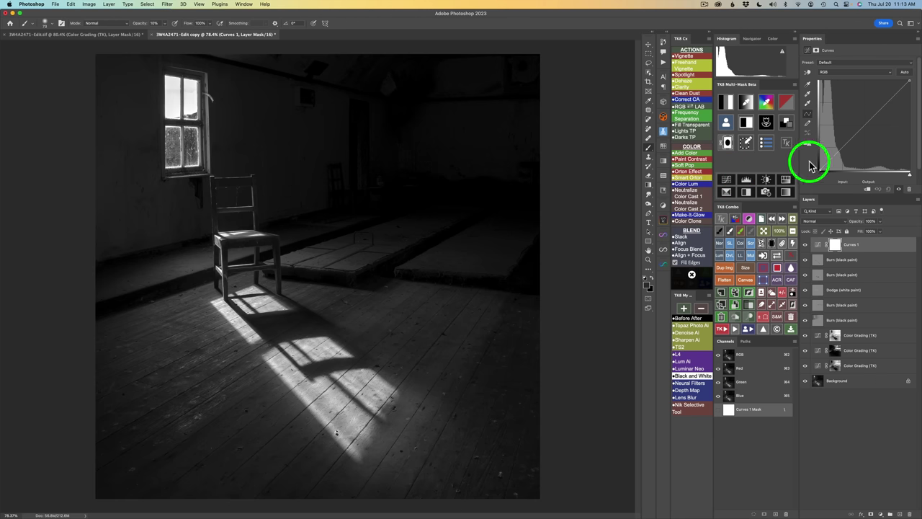
pyautogui.click(845, 65)
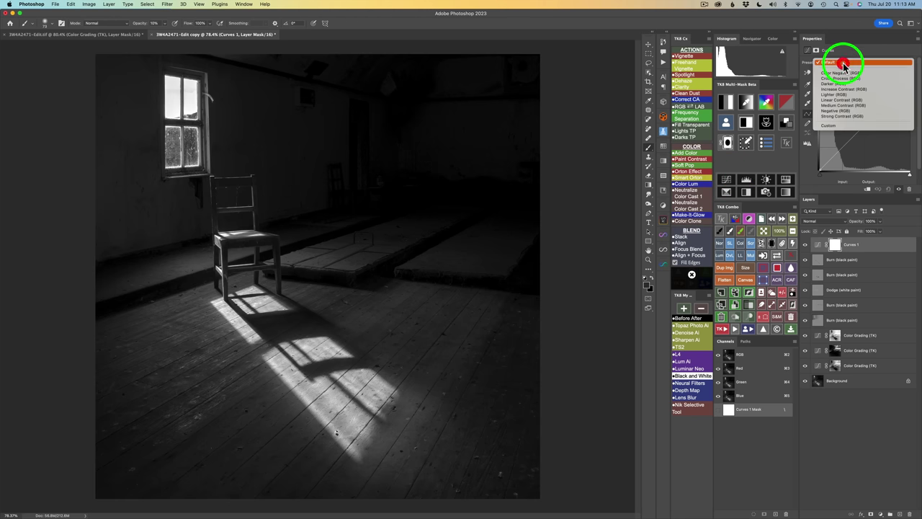
pyautogui.click(842, 116)
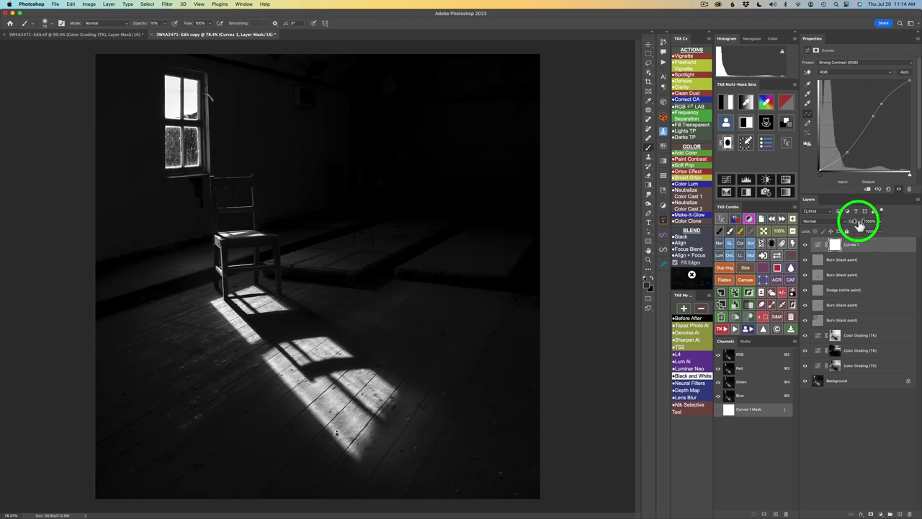
pyautogui.moveTo(858, 223)
pyautogui.mouseDown()
pyautogui.moveTo(771, 217)
pyautogui.moveTo(793, 216)
pyautogui.mouseUp()
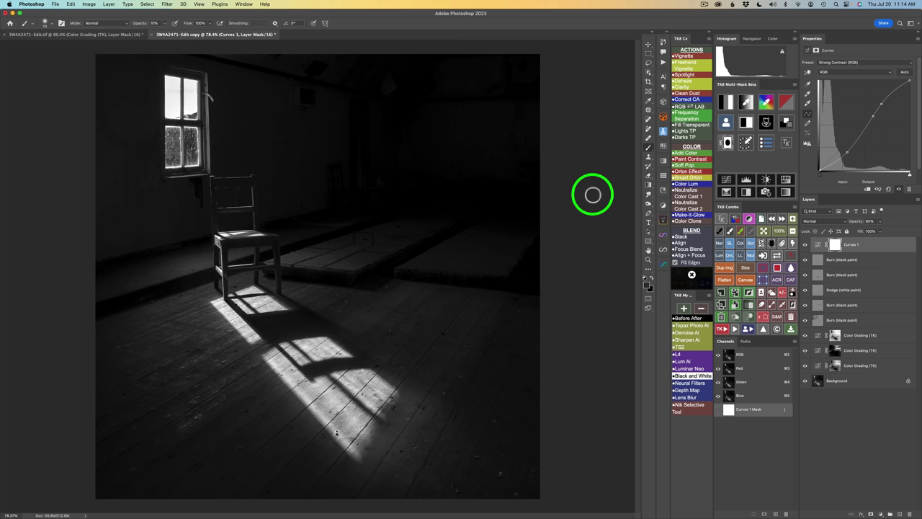
# Fill the Curves mask with a black-to-white gradient from the photo's upper-right corner to the chair's shadow and move its midpoint to 70
pyautogui.click(649, 187)
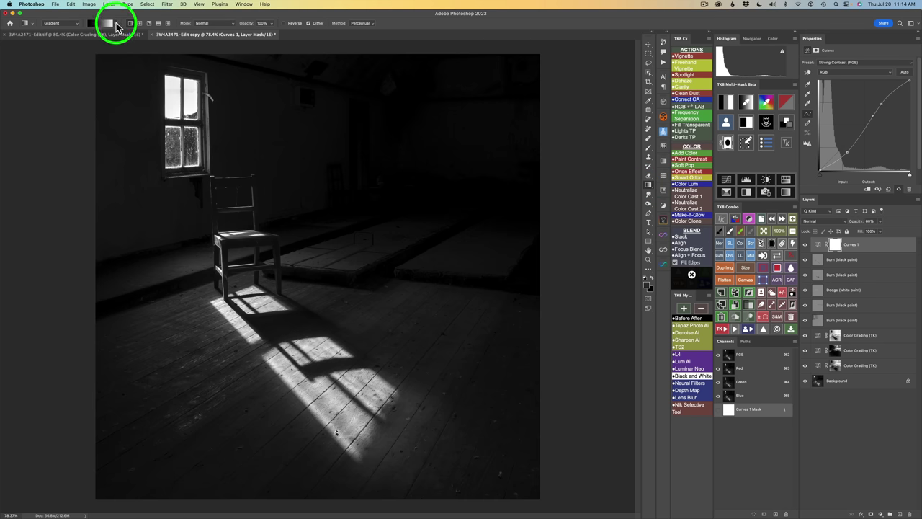
pyautogui.click(115, 24)
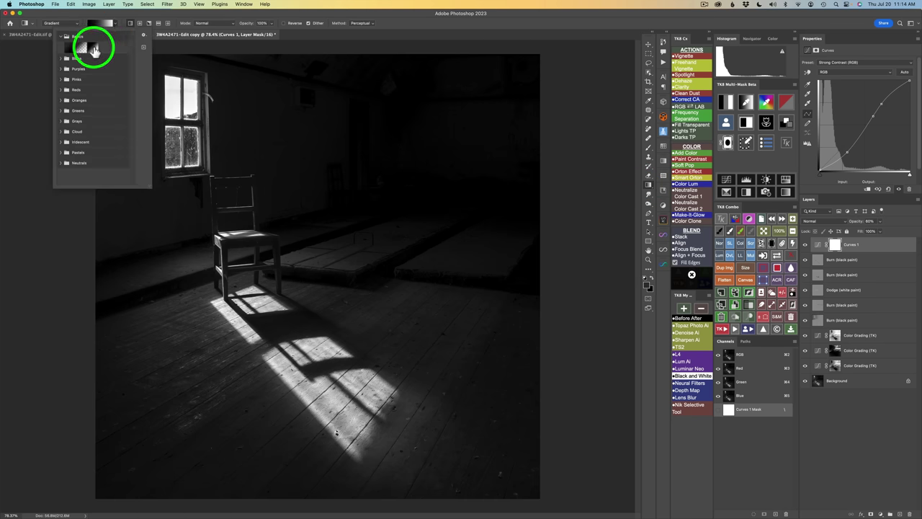
pyautogui.click(92, 48)
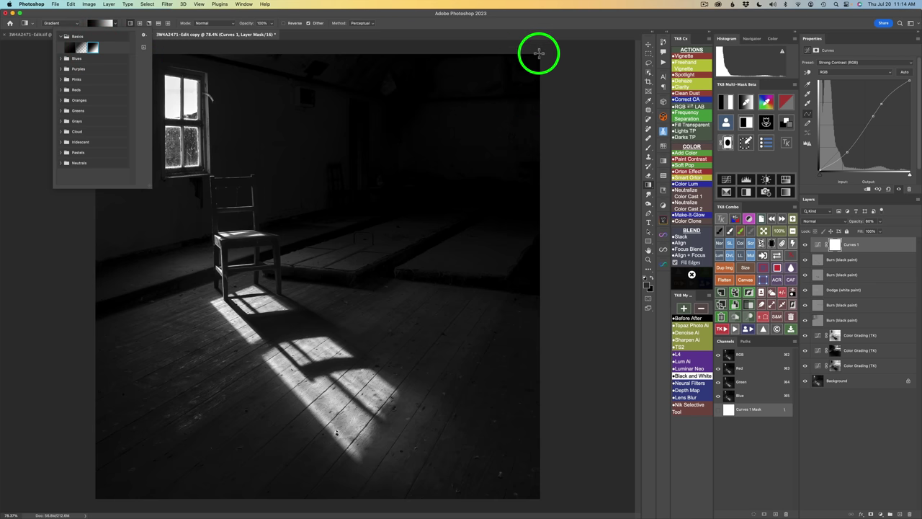
pyautogui.moveTo(540, 54); pyautogui.dragTo(244, 317)
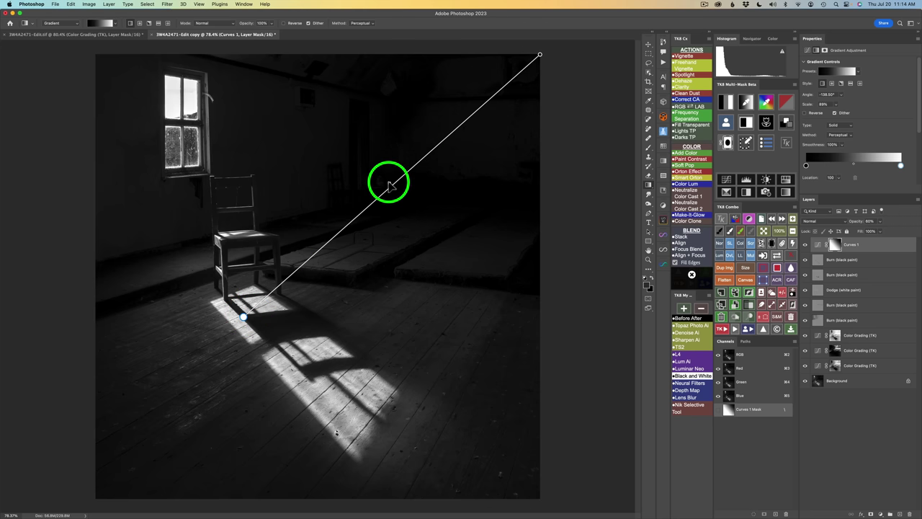
pyautogui.moveTo(389, 186); pyautogui.dragTo(325, 221)
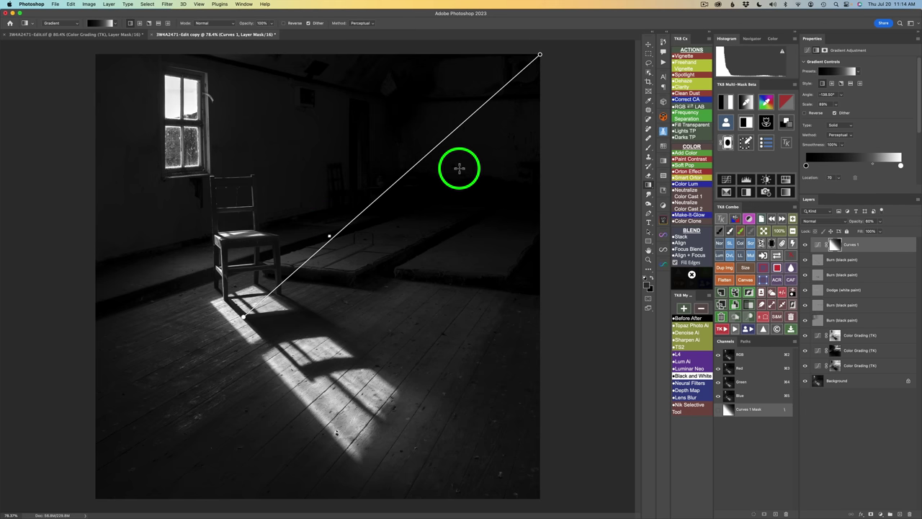
# Reduce the Curves layer's opacity to 54% and hide the gradient line, comparing the image with and without the layer
pyautogui.click(806, 246)
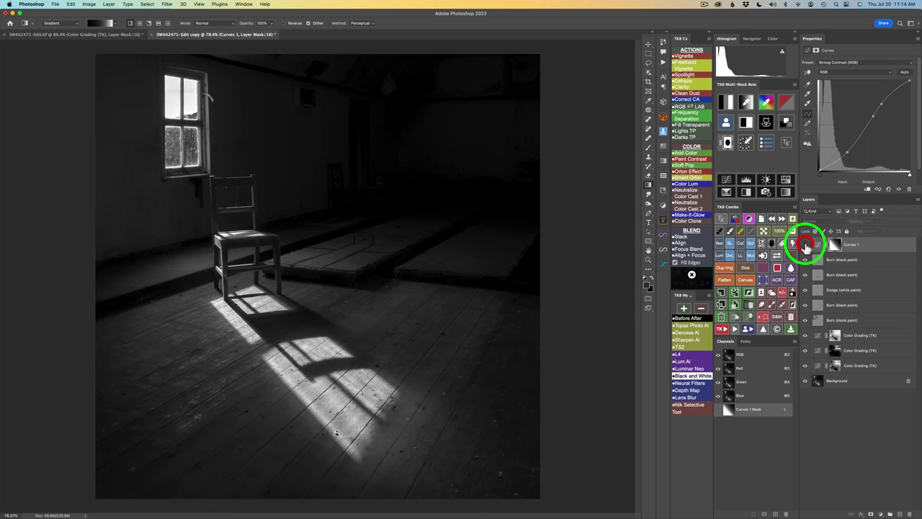
pyautogui.click(806, 247)
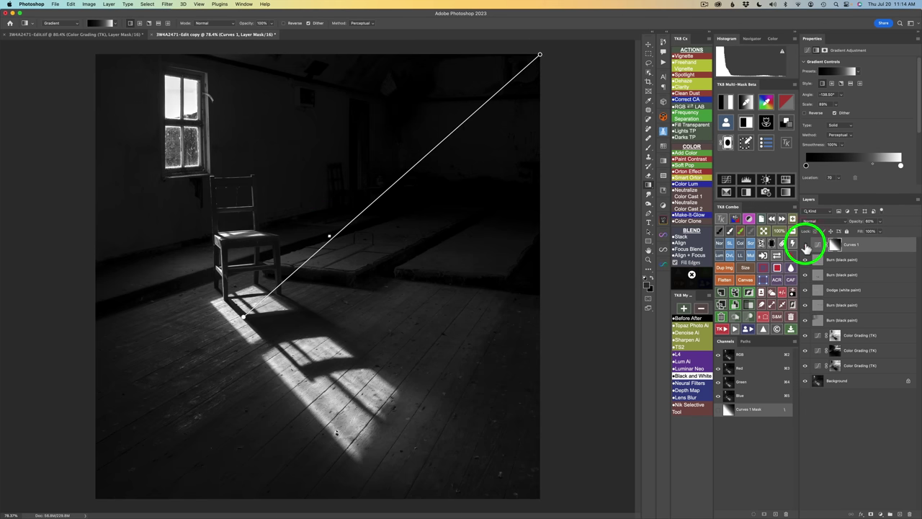
pyautogui.click(805, 247)
pyautogui.click(806, 246)
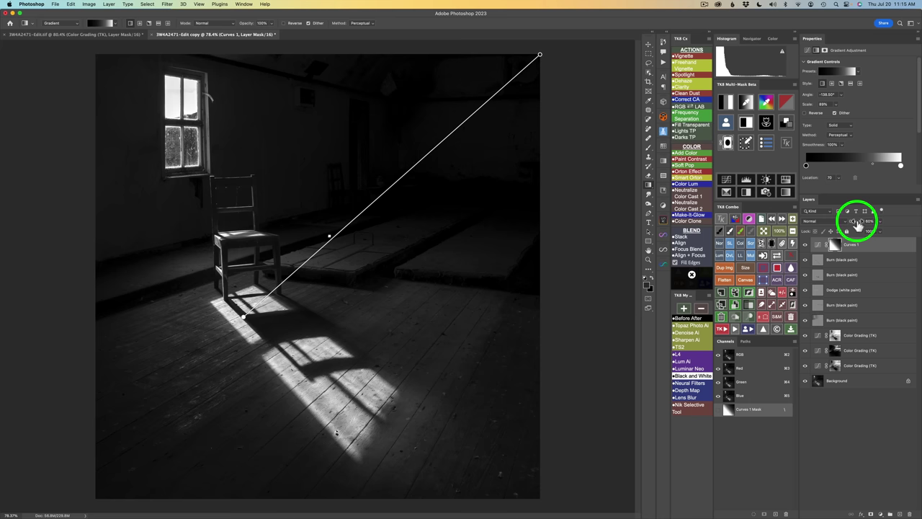
pyautogui.moveTo(857, 226); pyautogui.dragTo(850, 226)
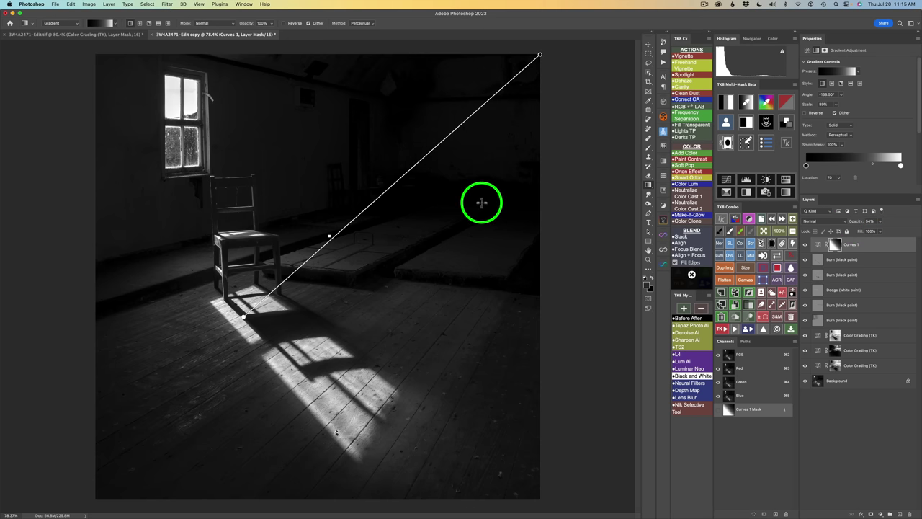
pyautogui.moveTo(810, 238); pyautogui.dragTo(822, 245)
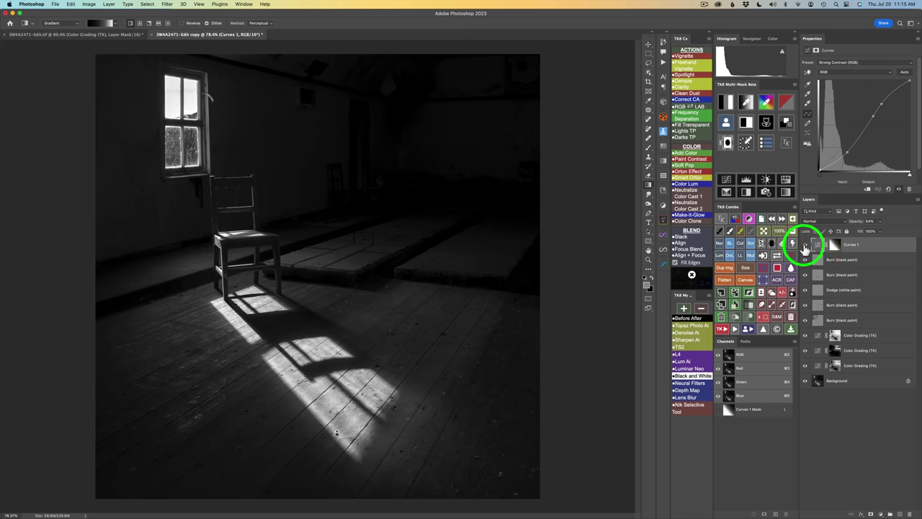
pyautogui.click(806, 245)
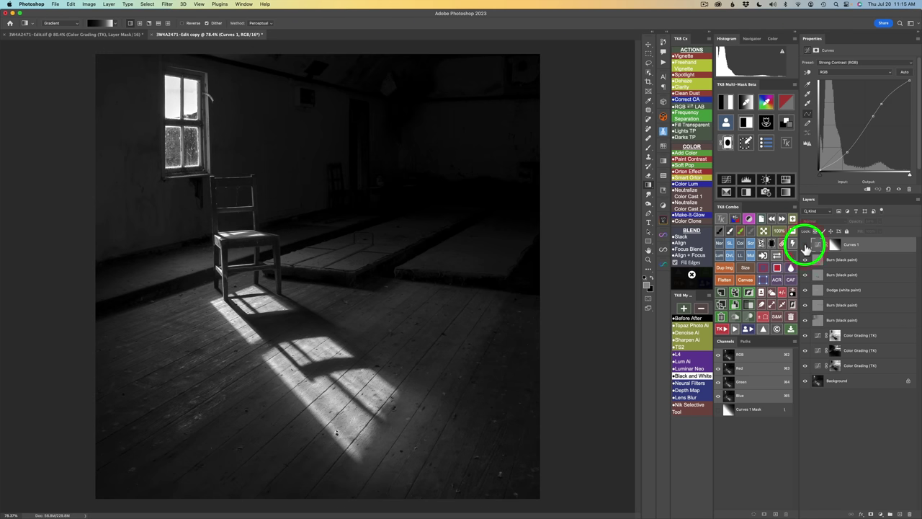
pyautogui.click(805, 245)
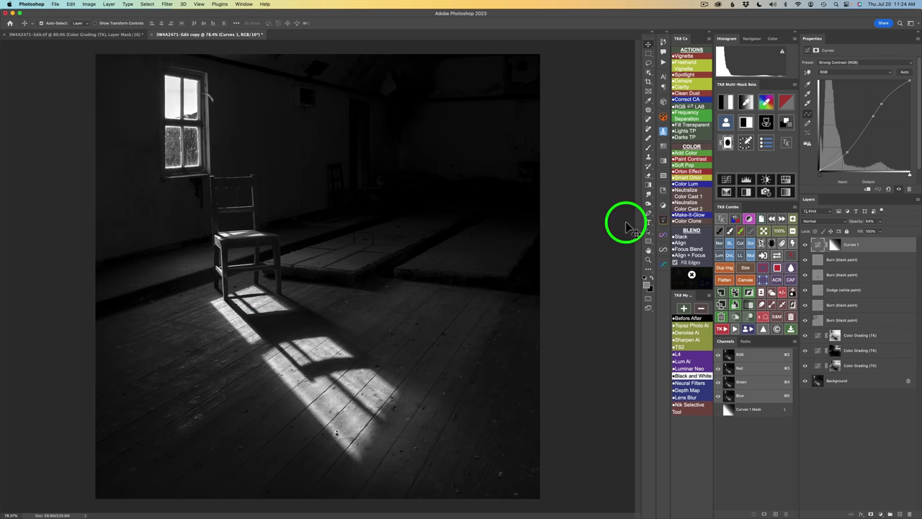
# Redisplay the editable gradient line on the Curves mask and hide it again, finishing with the Move tool
pyautogui.click(649, 185)
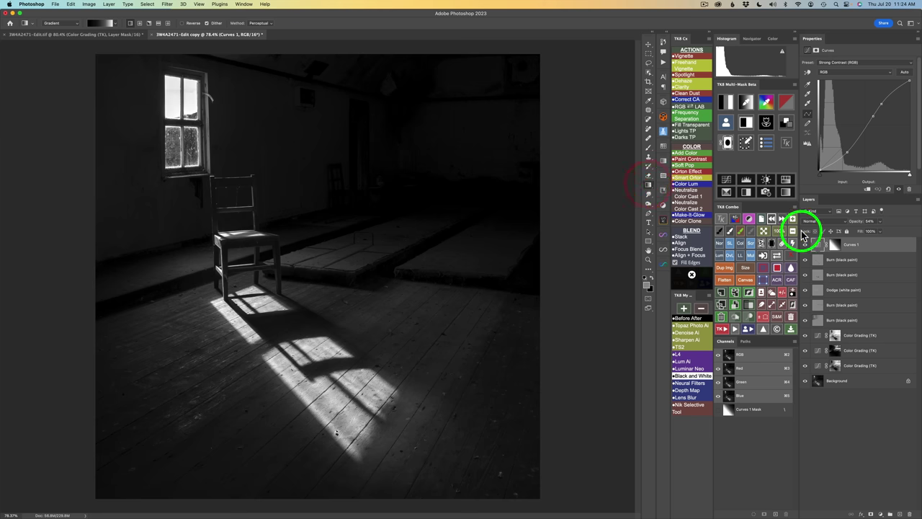
pyautogui.click(836, 245)
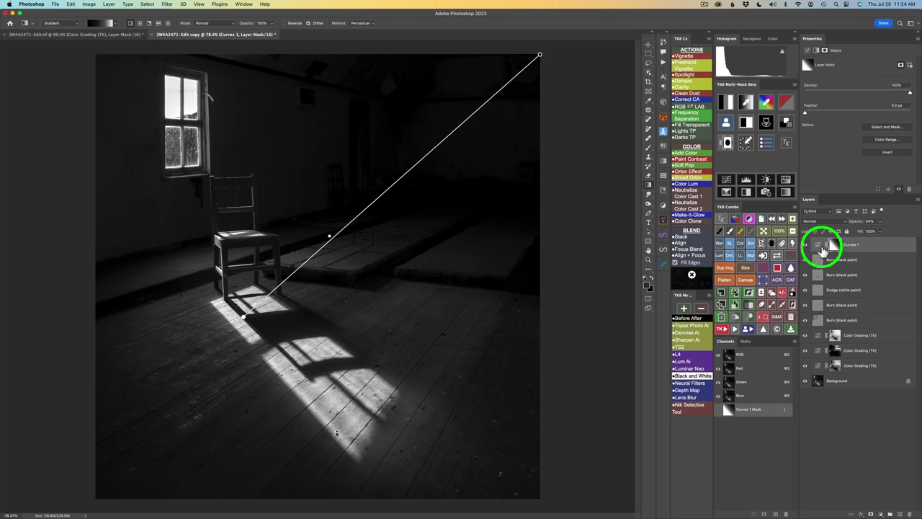
pyautogui.click(819, 246)
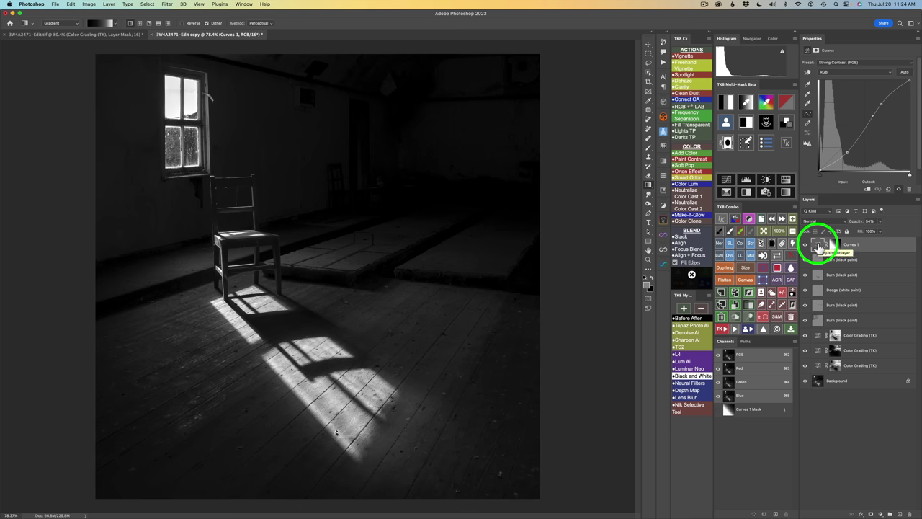
pyautogui.press('v')
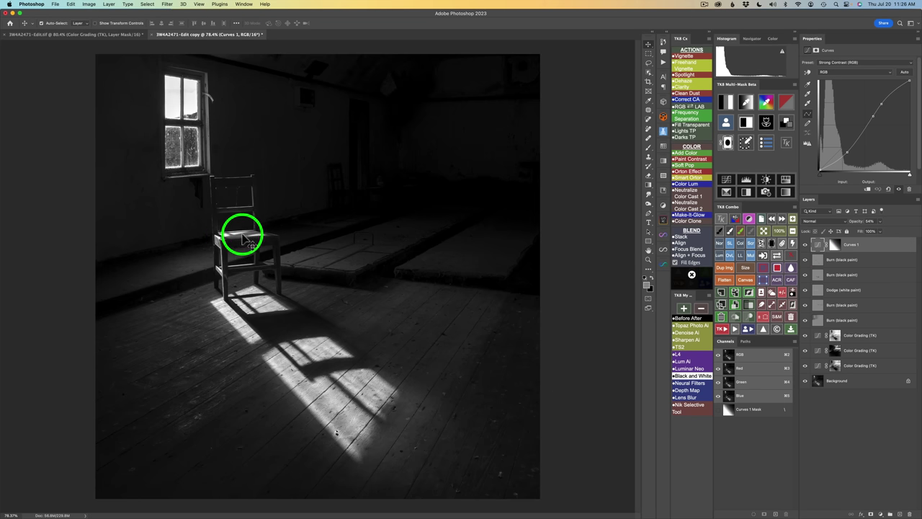
# Build a zone mask from the chair seat's tone, narrow its tonal range, and output it as a selection on a black-paint Burn layer
pyautogui.click(747, 105)
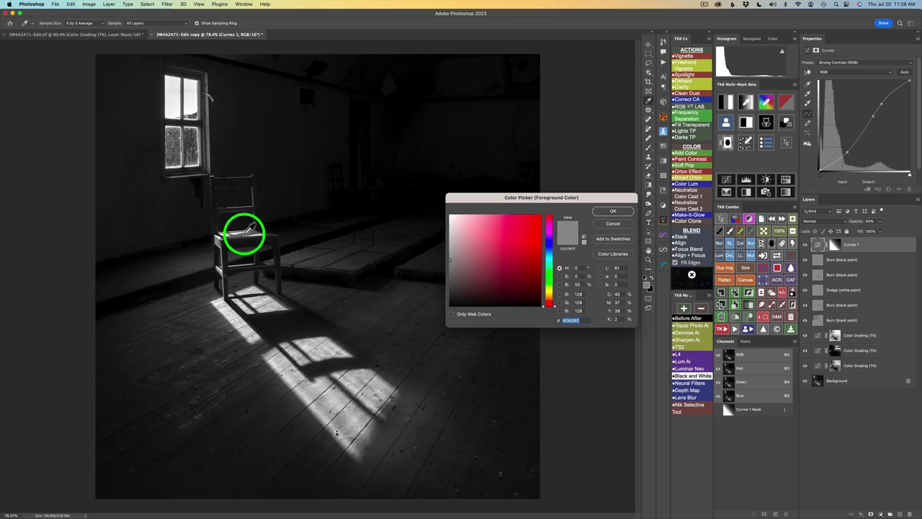
pyautogui.click(621, 210)
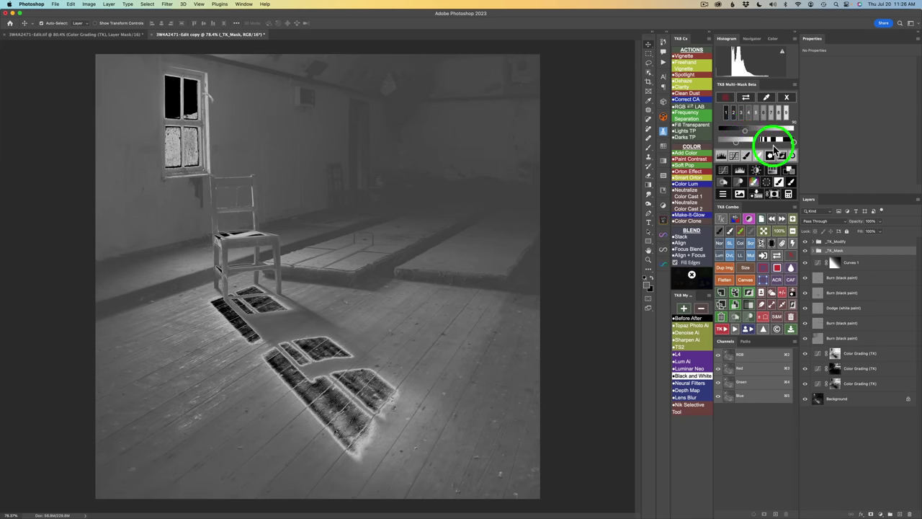
pyautogui.moveTo(795, 144); pyautogui.dragTo(778, 146)
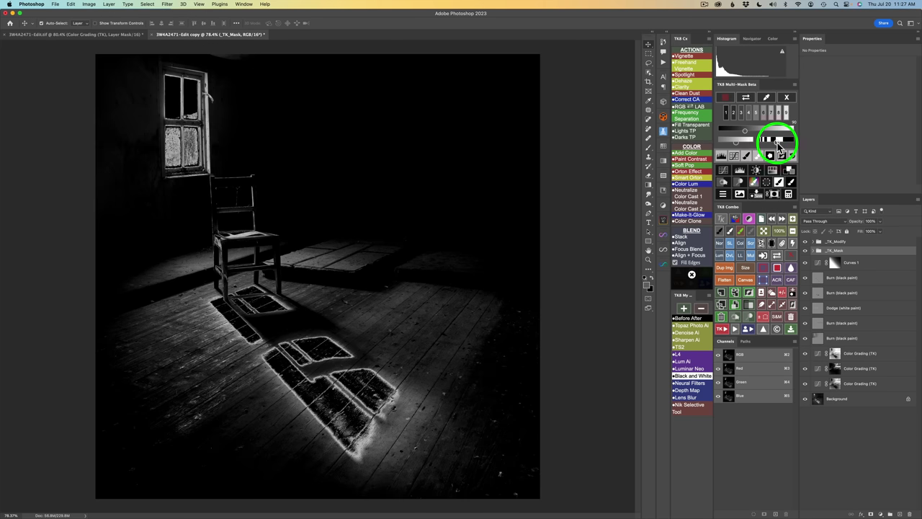
pyautogui.click(722, 183)
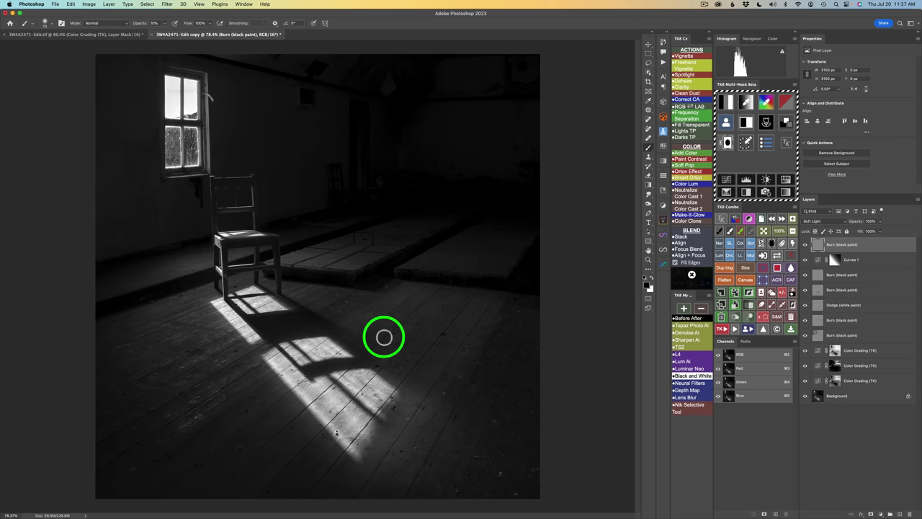
# Burn the bright chair seat with the black brush at 30% opacity and compare the image with and without the Burn layer
pyautogui.press('3')
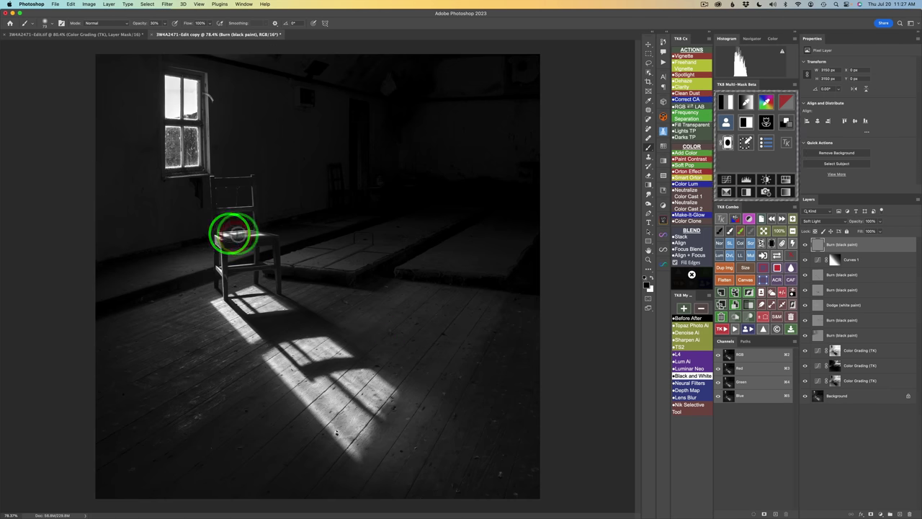
pyautogui.moveTo(233, 238)
pyautogui.mouseDown()
pyautogui.moveTo(248, 231)
pyautogui.moveTo(223, 230)
pyautogui.moveTo(261, 229)
pyautogui.mouseUp()
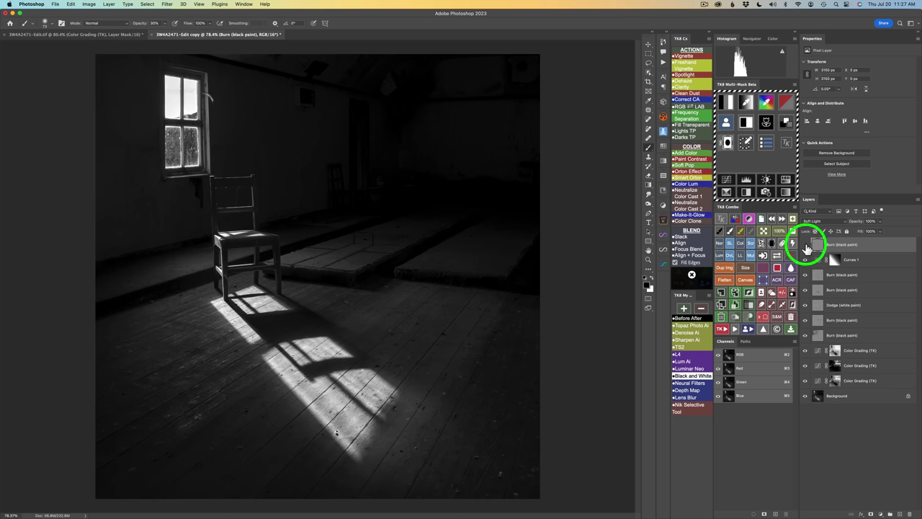
pyautogui.click(806, 247)
pyautogui.click(807, 248)
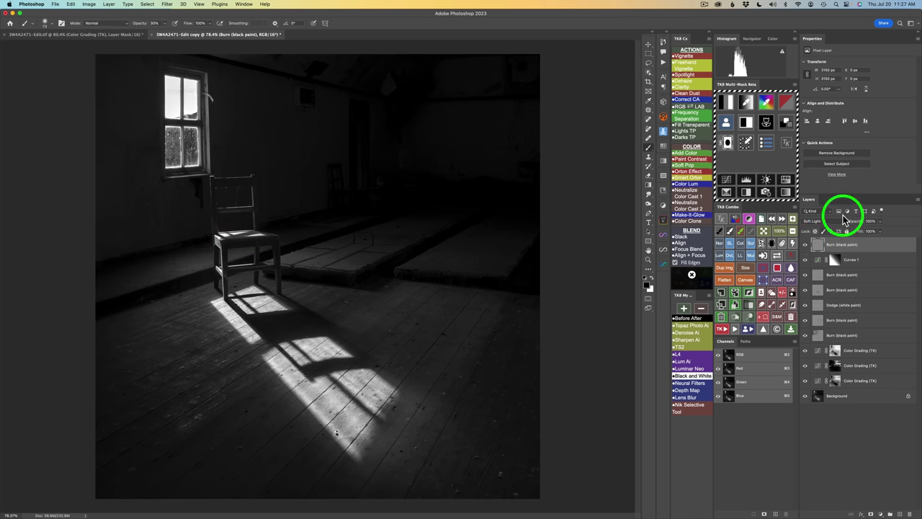
# Slightly reduce the new Burn layer's opacity and compare the chair seat with and without the layer
pyautogui.moveTo(859, 226); pyautogui.dragTo(744, 227)
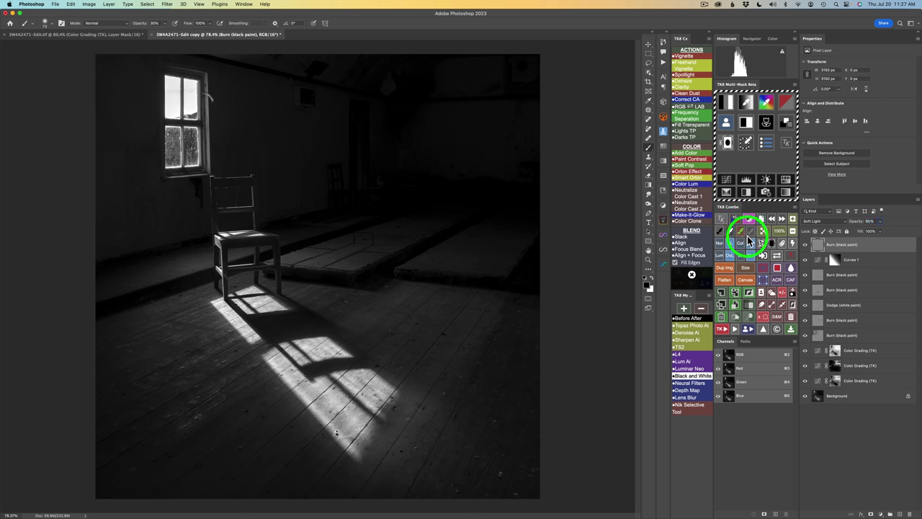
pyautogui.click(805, 245)
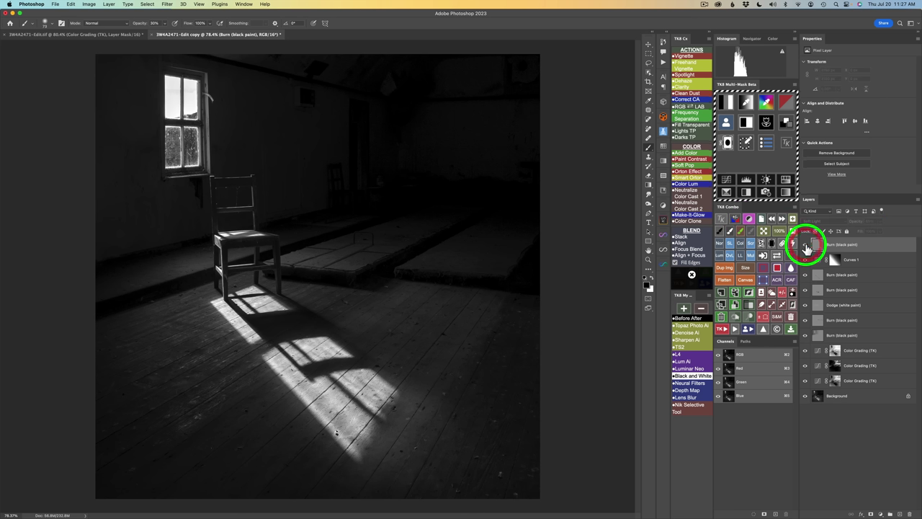
pyautogui.click(806, 245)
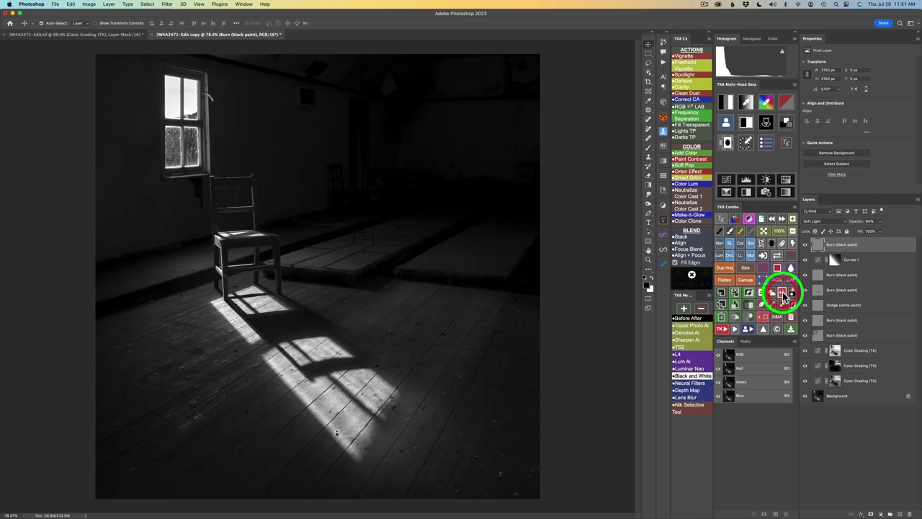
# Add a Curves adjustment layer with a black mask and set its blend mode to Multiply
pyautogui.click(726, 181)
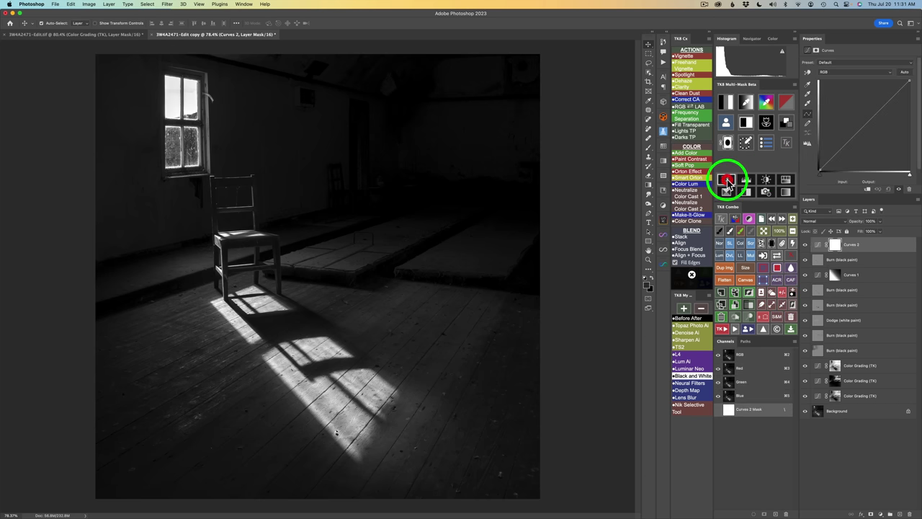
pyautogui.click(772, 242)
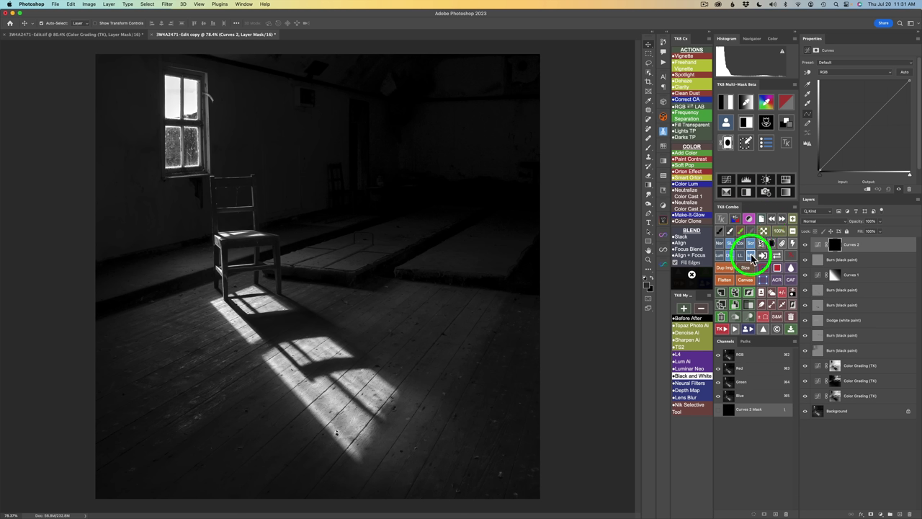
pyautogui.click(751, 254)
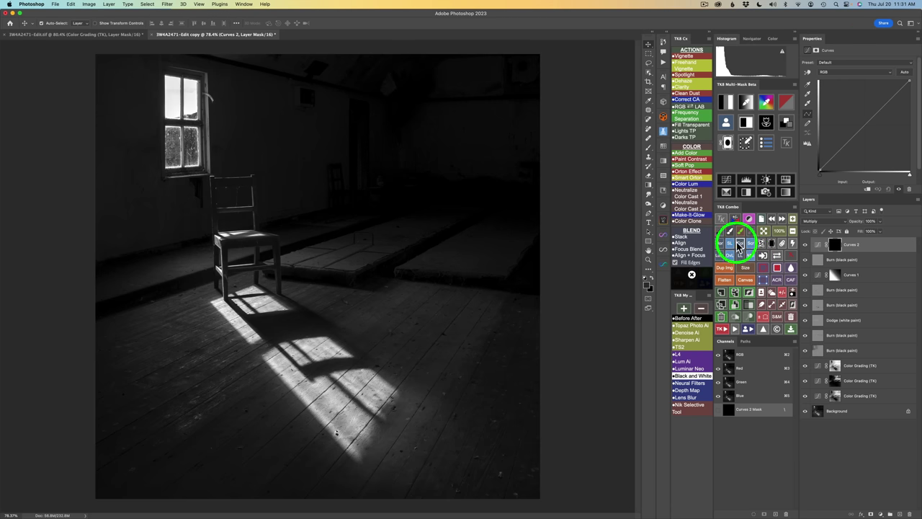
# Darken the photo's outer edges by painting white on the Multiply Curves mask with a large brush at 10% opacity, then compare the effect
pyautogui.click(731, 232)
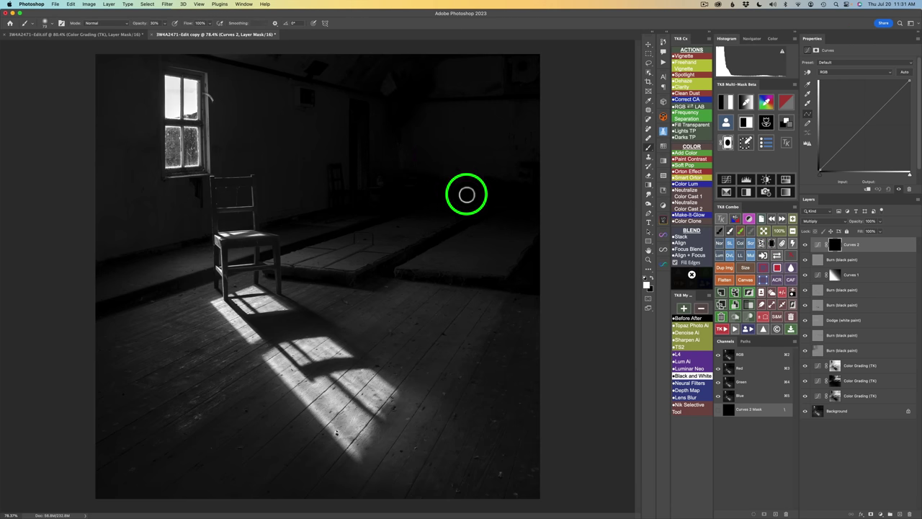
pyautogui.moveTo(466, 191)
pyautogui.mouseDown()
pyautogui.moveTo(589, 214)
pyautogui.moveTo(585, 221)
pyautogui.mouseUp()
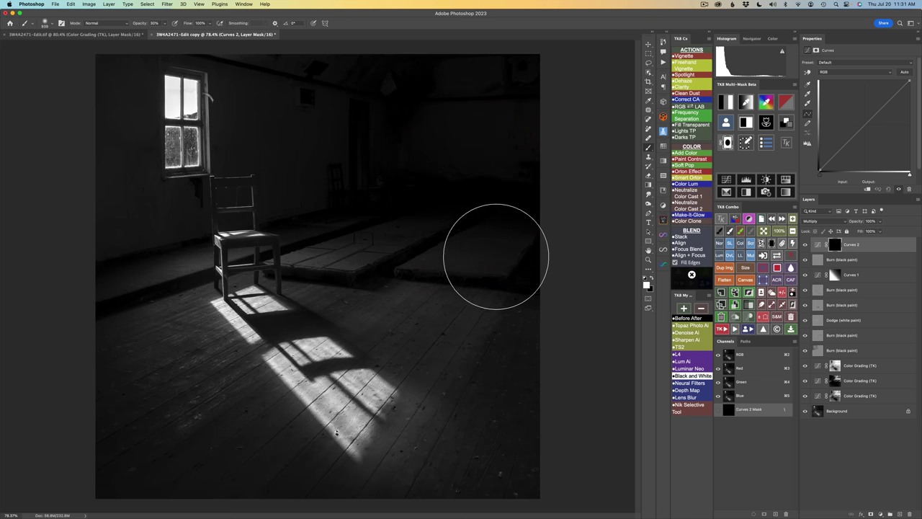
pyautogui.moveTo(498, 257); pyautogui.dragTo(506, 263)
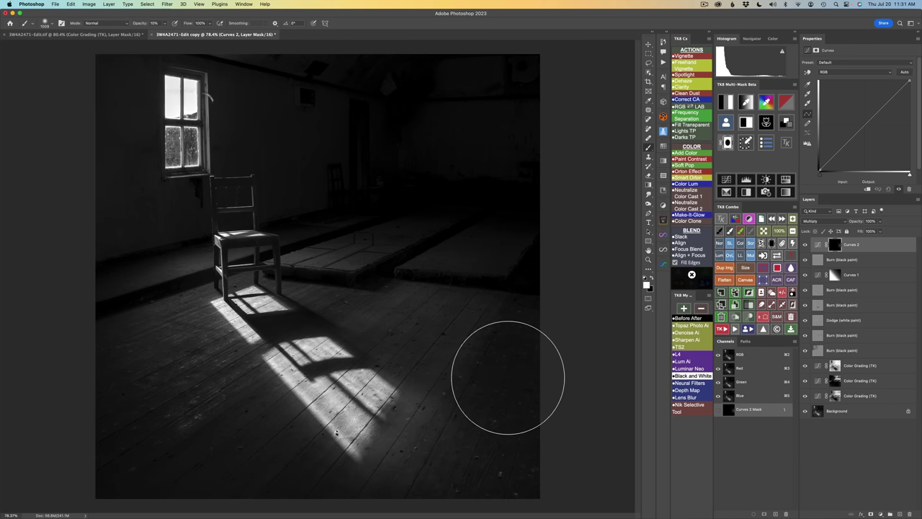
pyautogui.moveTo(516, 448)
pyautogui.mouseDown()
pyautogui.moveTo(504, 442)
pyautogui.moveTo(480, 462)
pyautogui.moveTo(451, 423)
pyautogui.moveTo(436, 458)
pyautogui.moveTo(428, 449)
pyautogui.moveTo(387, 469)
pyautogui.moveTo(310, 469)
pyautogui.moveTo(257, 437)
pyautogui.moveTo(233, 462)
pyautogui.moveTo(202, 422)
pyautogui.moveTo(206, 463)
pyautogui.moveTo(130, 406)
pyautogui.moveTo(123, 461)
pyautogui.moveTo(162, 480)
pyautogui.moveTo(107, 405)
pyautogui.moveTo(109, 391)
pyautogui.moveTo(167, 385)
pyautogui.moveTo(103, 296)
pyautogui.moveTo(103, 134)
pyautogui.moveTo(108, 150)
pyautogui.moveTo(124, 58)
pyautogui.mouseUp()
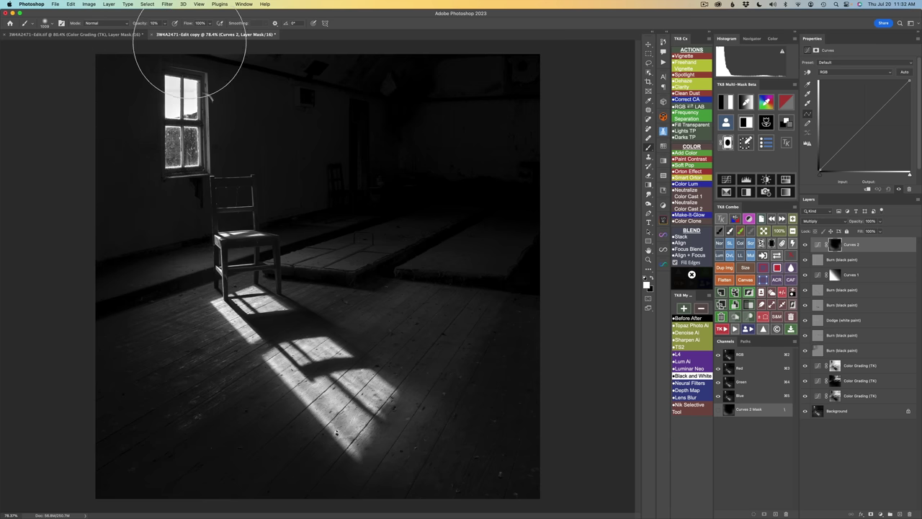
pyautogui.click(812, 349)
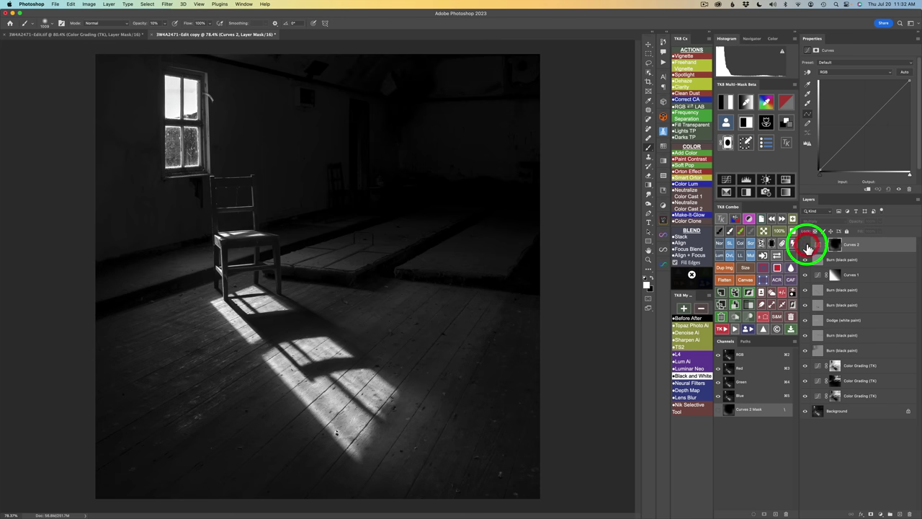
pyautogui.click(807, 246)
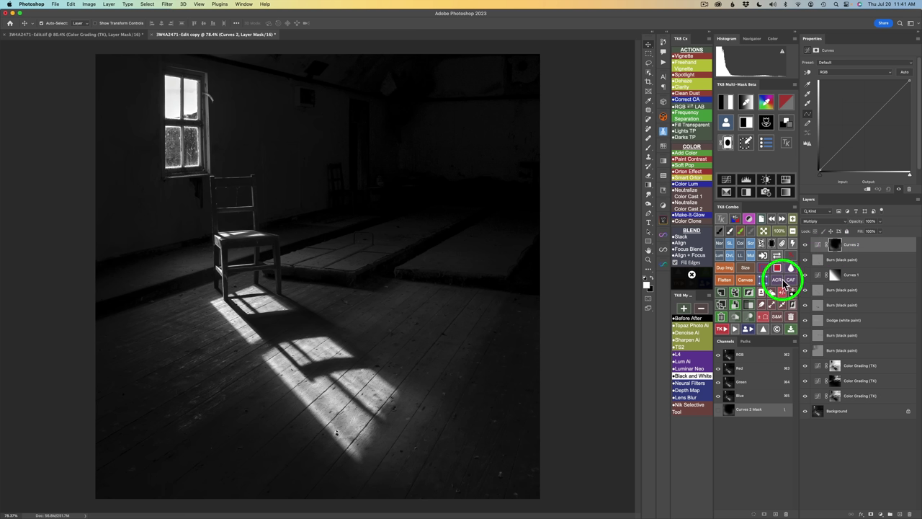
# Apply the Camera Raw filter to a merged copy above the Curves layer with Texture +90 and Clarity +10
pyautogui.click(818, 246)
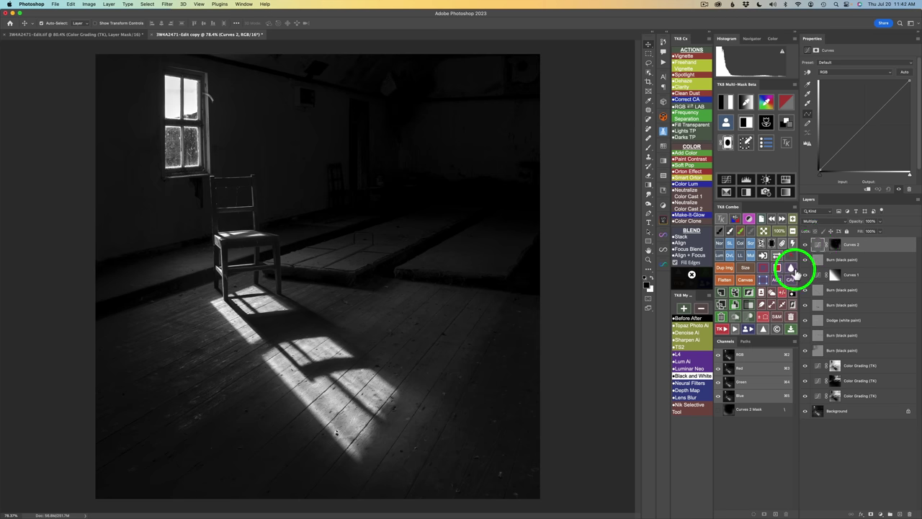
pyautogui.click(779, 280)
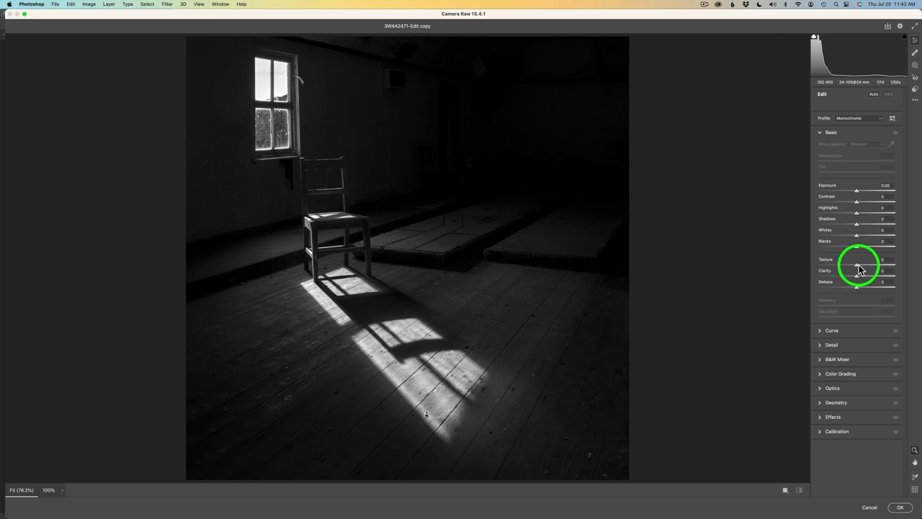
pyautogui.moveTo(857, 268); pyautogui.dragTo(892, 271)
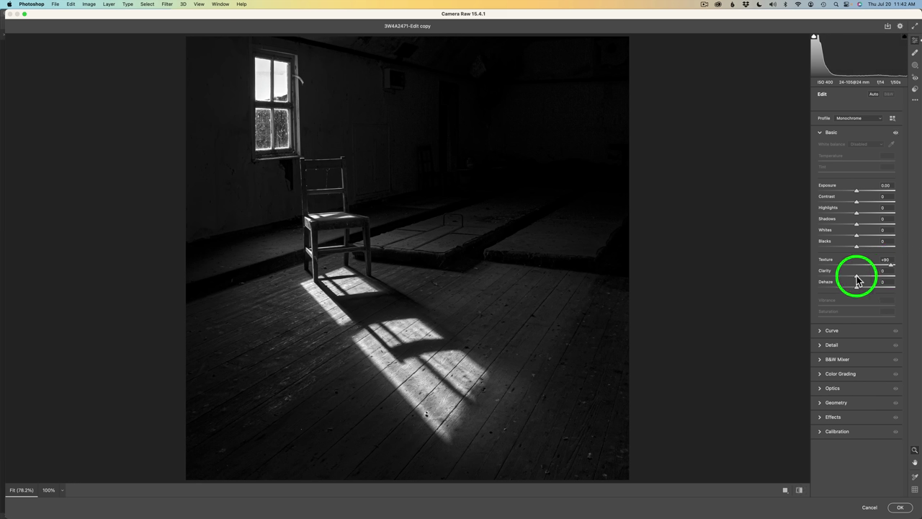
pyautogui.moveTo(859, 280); pyautogui.dragTo(861, 280)
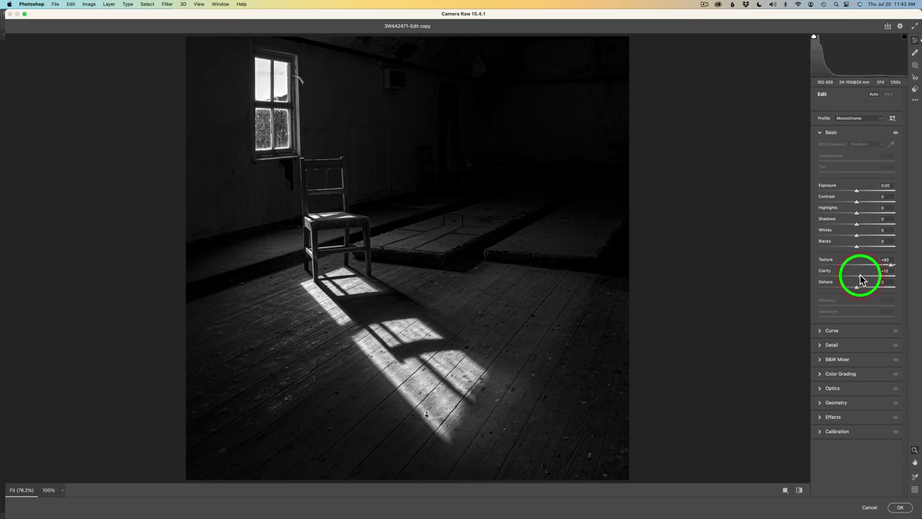
pyautogui.click(900, 506)
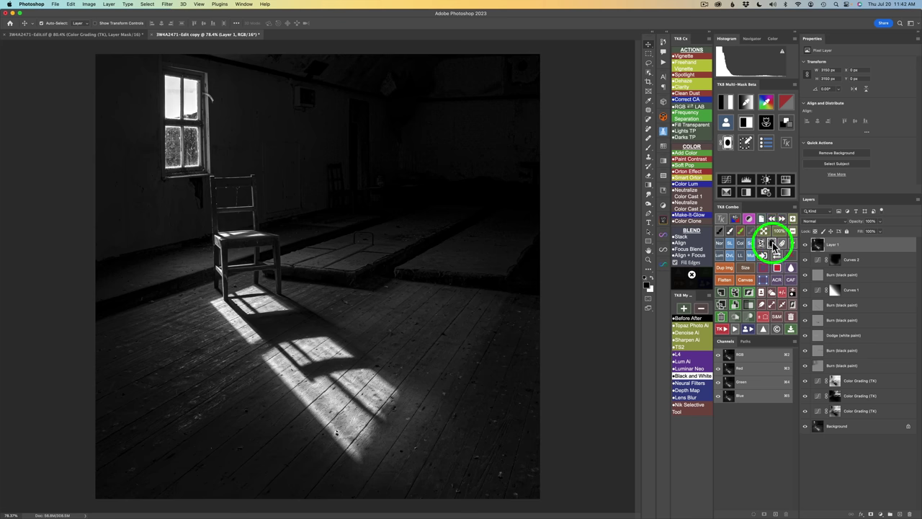
# Give the Camera Raw layer a black mask and paint white at 100% opacity to reveal the texture over the floor and chair
pyautogui.click(772, 244)
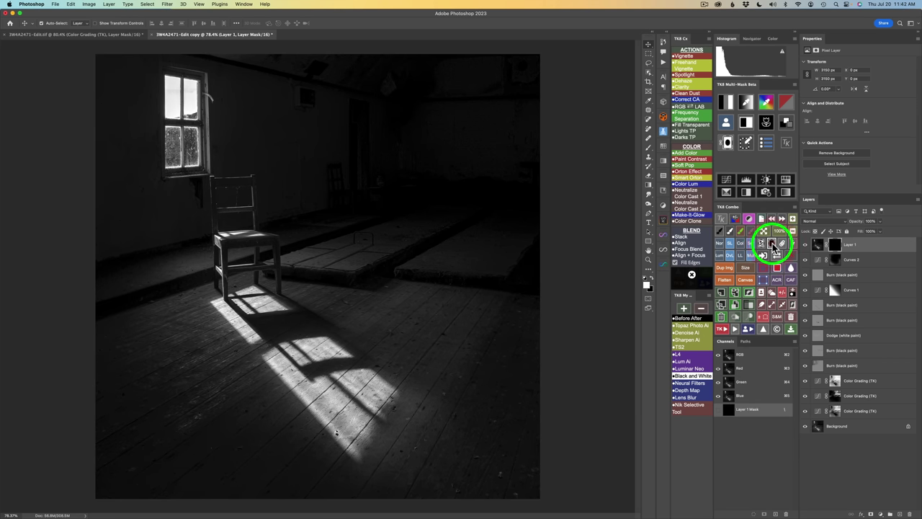
pyautogui.click(730, 231)
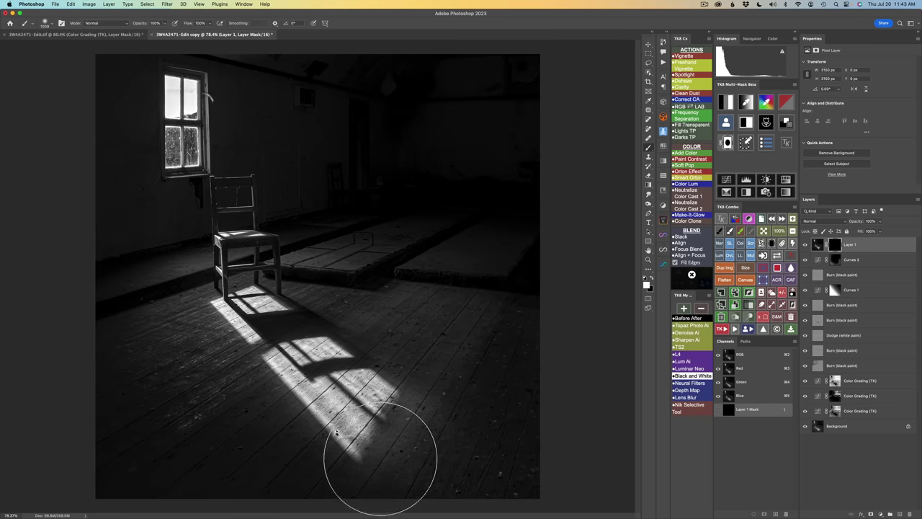
pyautogui.press('super+i')
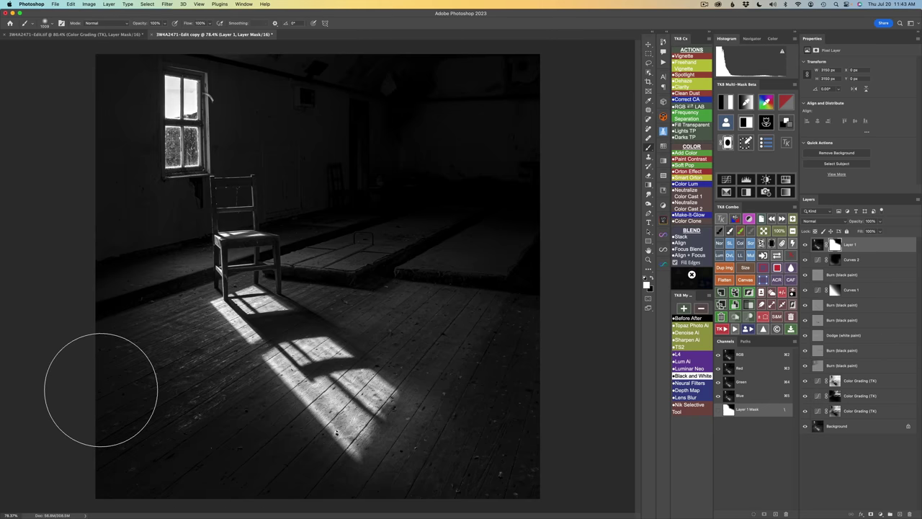
# Compare the image with and without the masked Camera Raw layer, finishing with the Move tool
pyautogui.click(814, 247)
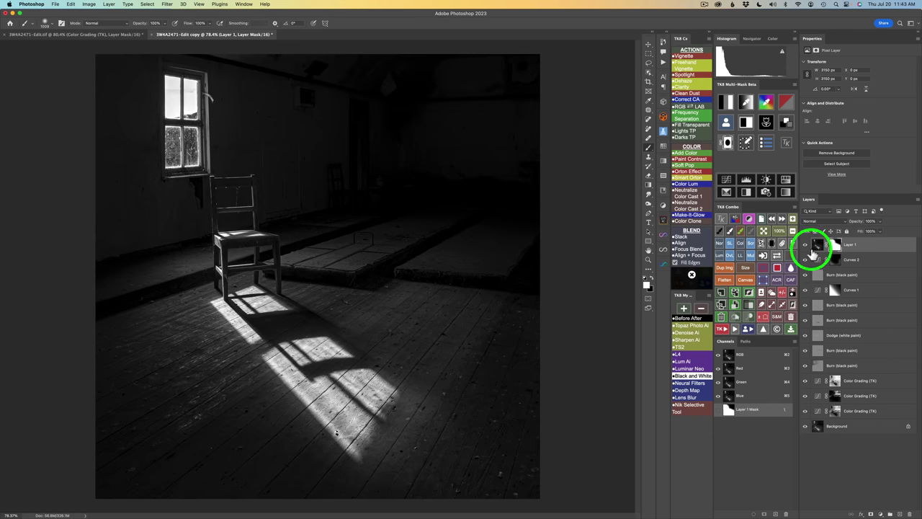
pyautogui.click(806, 245)
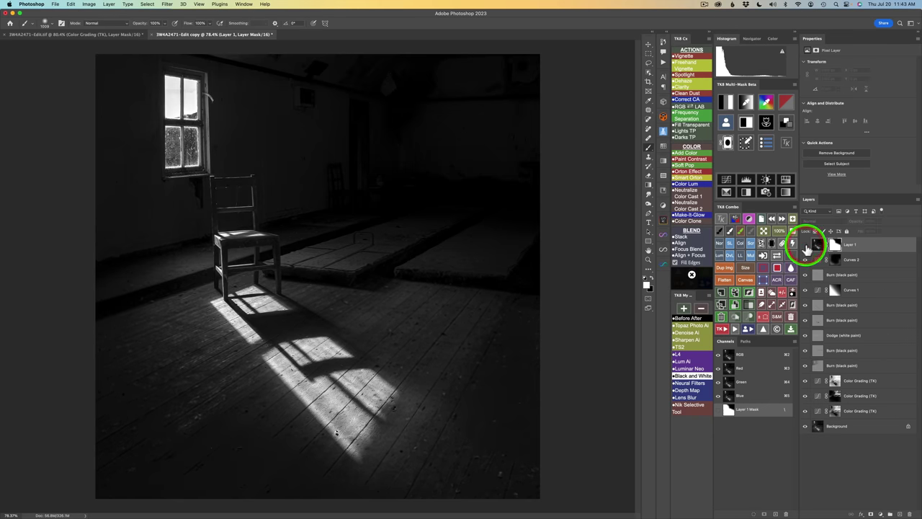
pyautogui.click(806, 246)
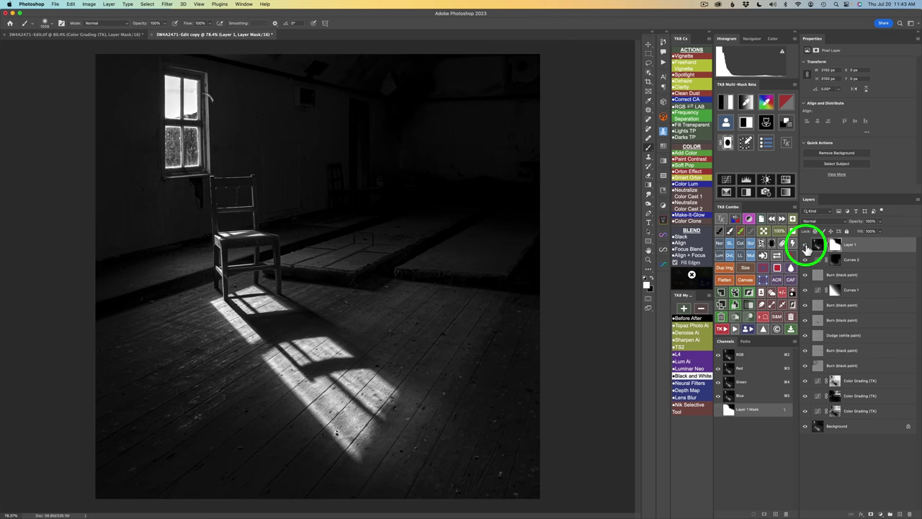
pyautogui.click(805, 246)
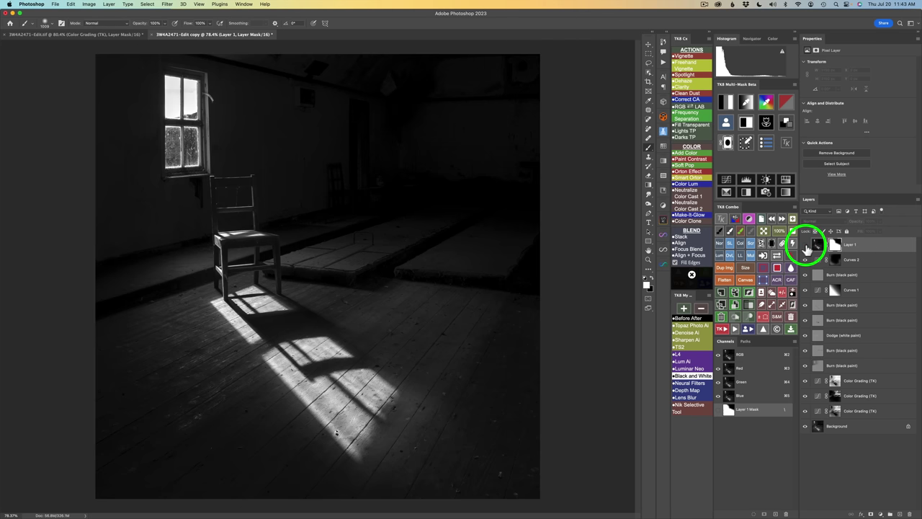
pyautogui.click(806, 246)
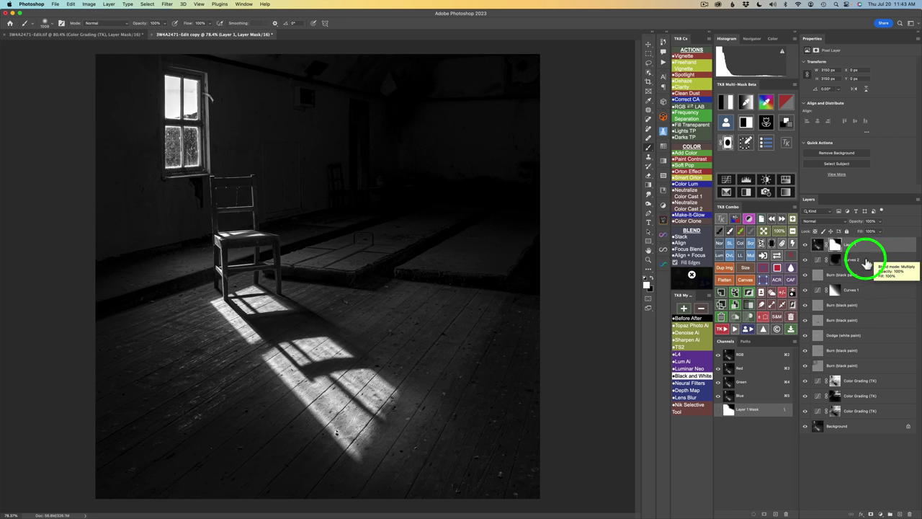
pyautogui.press('v')
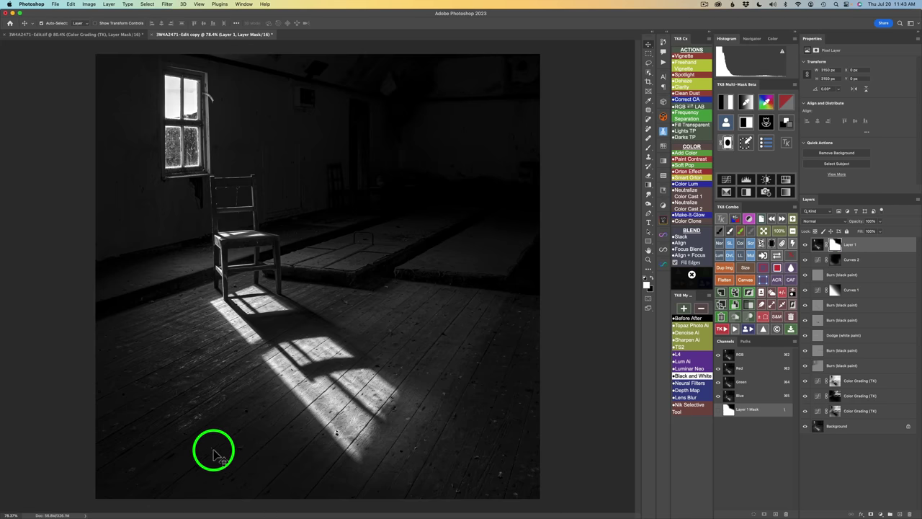
# Add a blank layer above the masked Camera Raw layer and erase specks along the floor's lower edge with the size 27 Remove tool
pyautogui.click(723, 292)
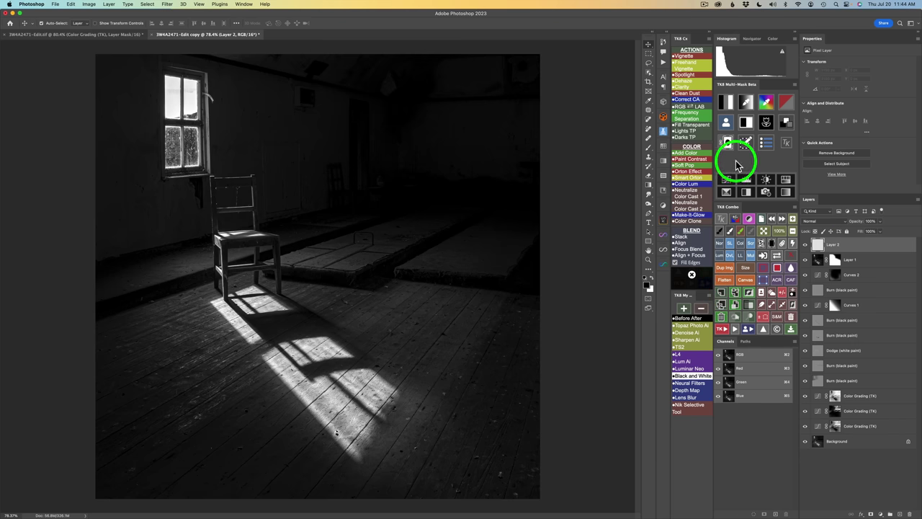
pyautogui.click(649, 129)
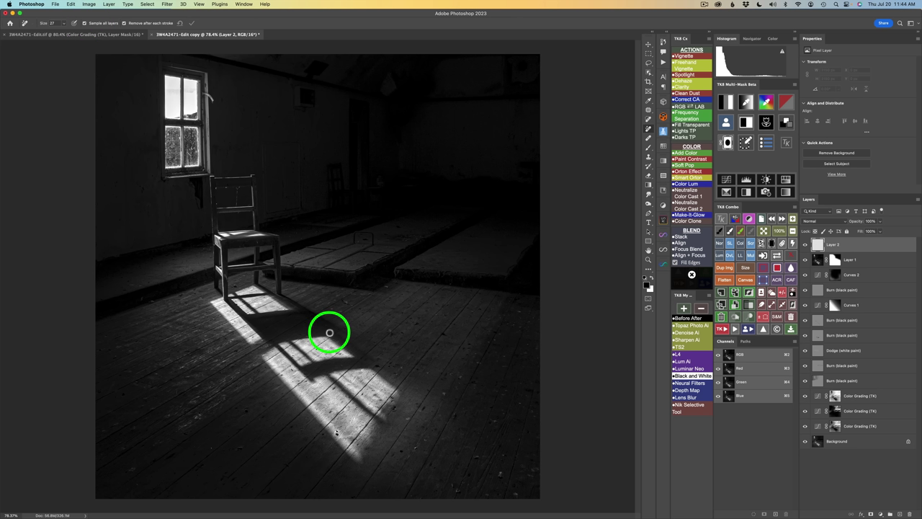
pyautogui.click(210, 448)
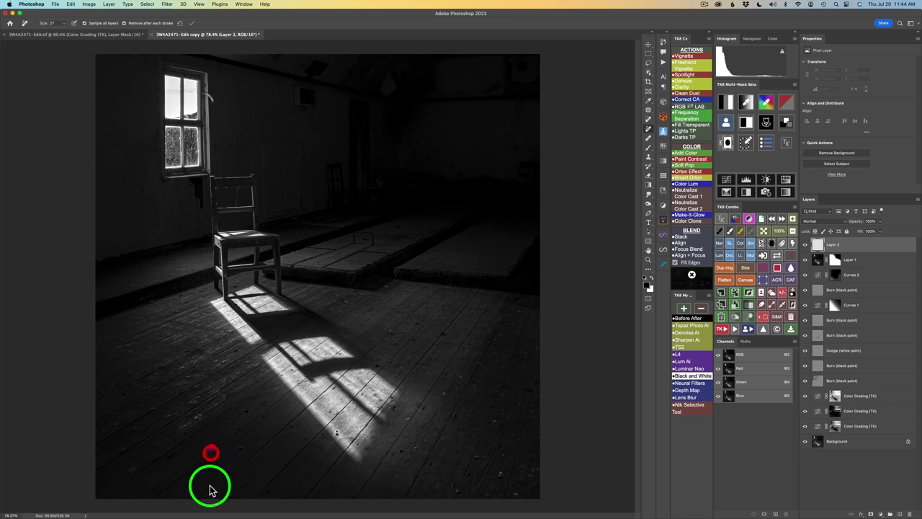
pyautogui.click(135, 485)
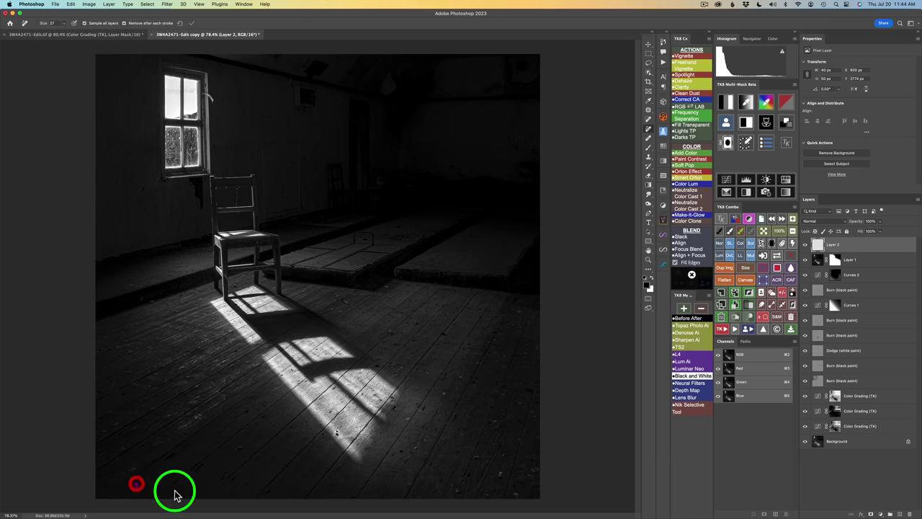
pyautogui.click(499, 472)
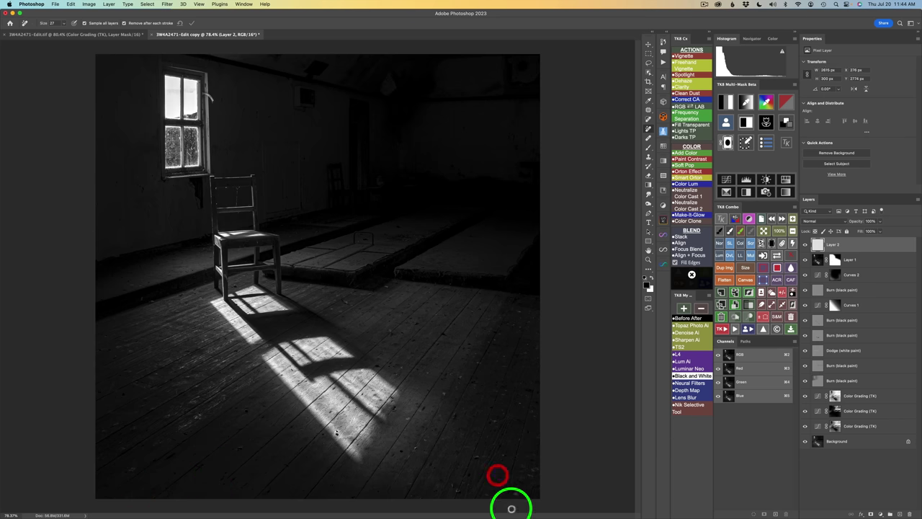
pyautogui.click(513, 495)
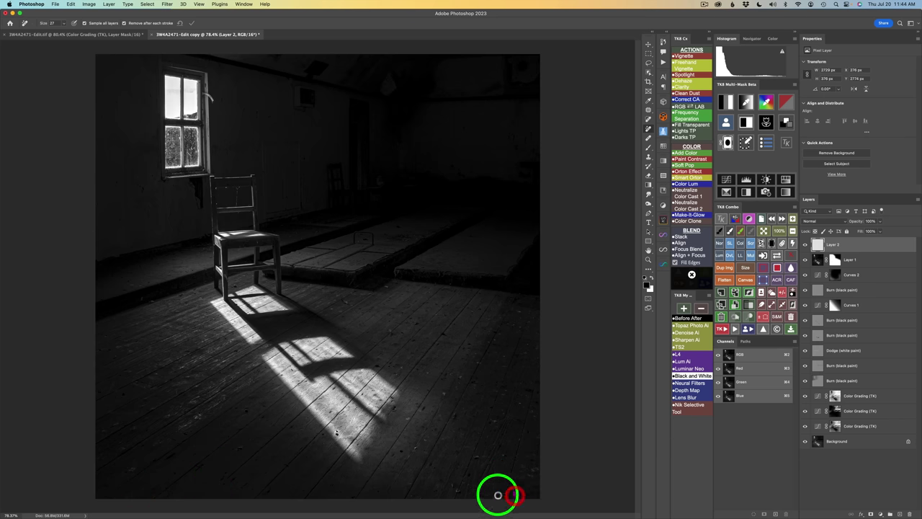
pyautogui.click(457, 488)
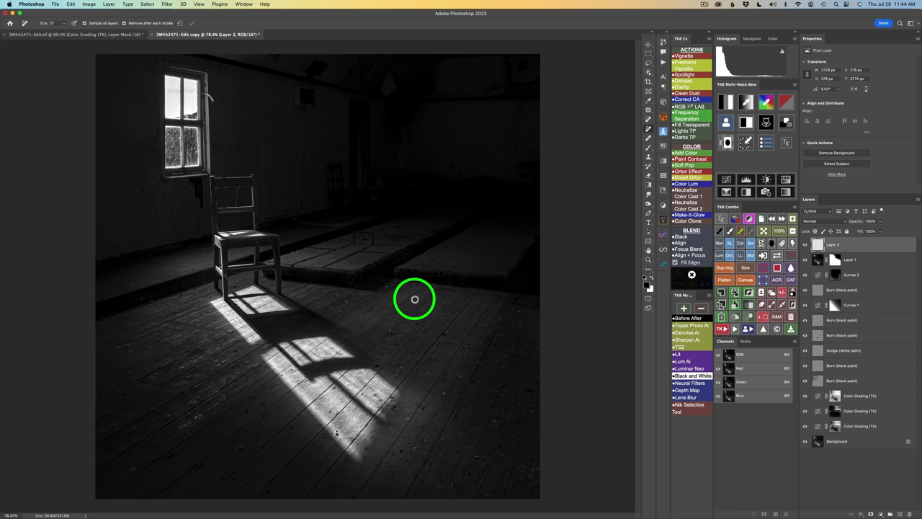
# Remove the specks and debris on the floor just below the raised platforms and beyond the chair's shadow
pyautogui.click(451, 282)
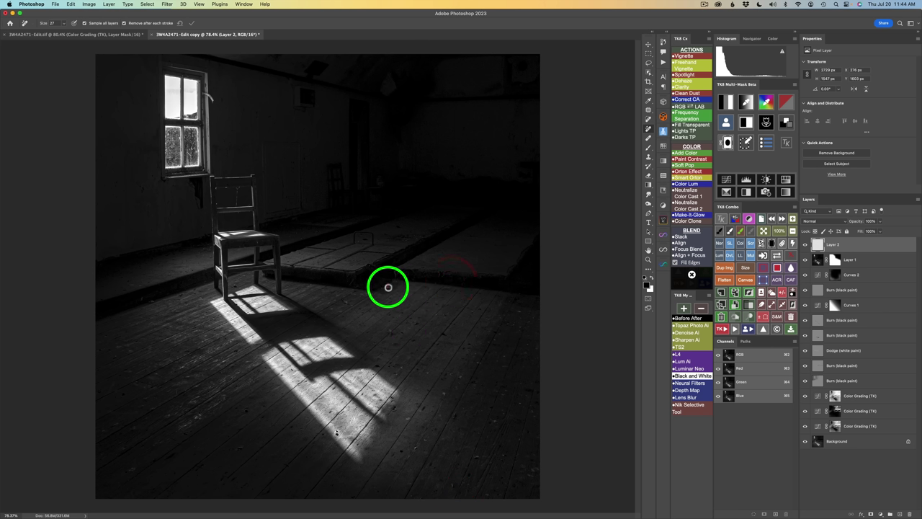
pyautogui.click(387, 284)
pyautogui.click(345, 302)
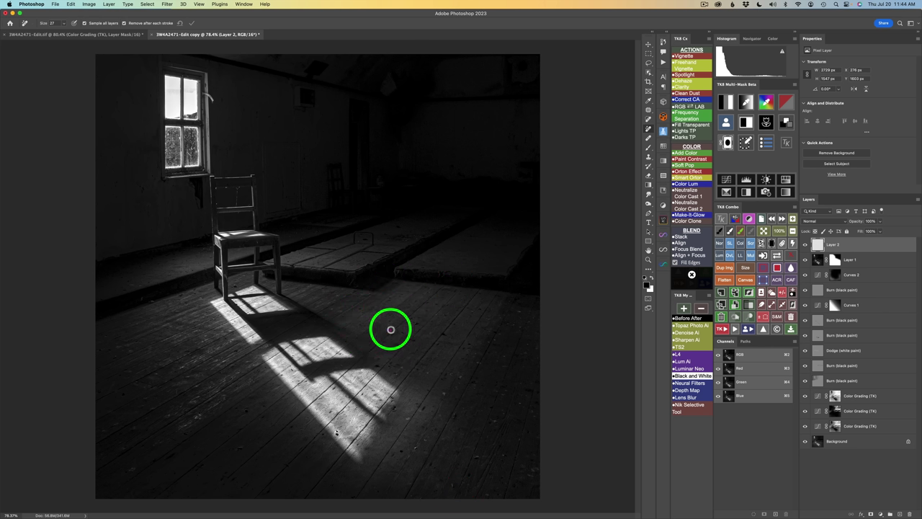
pyautogui.click(389, 333)
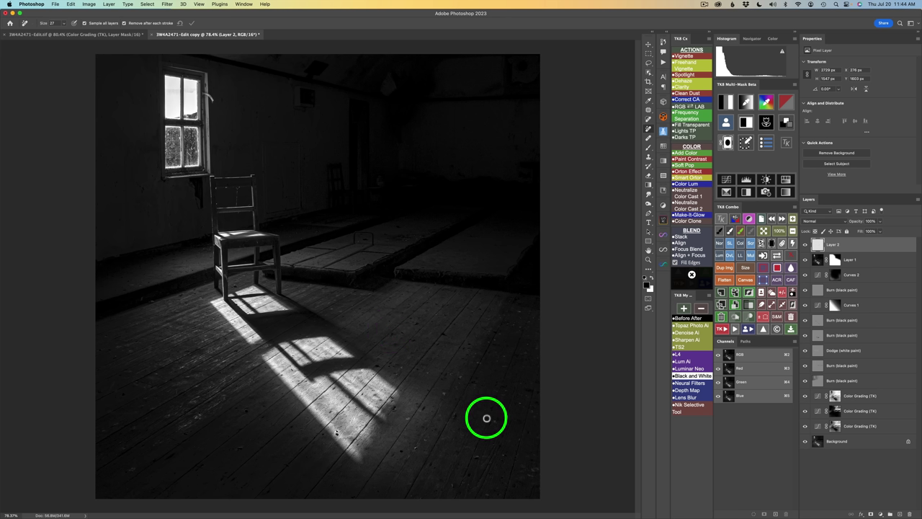
pyautogui.click(442, 390)
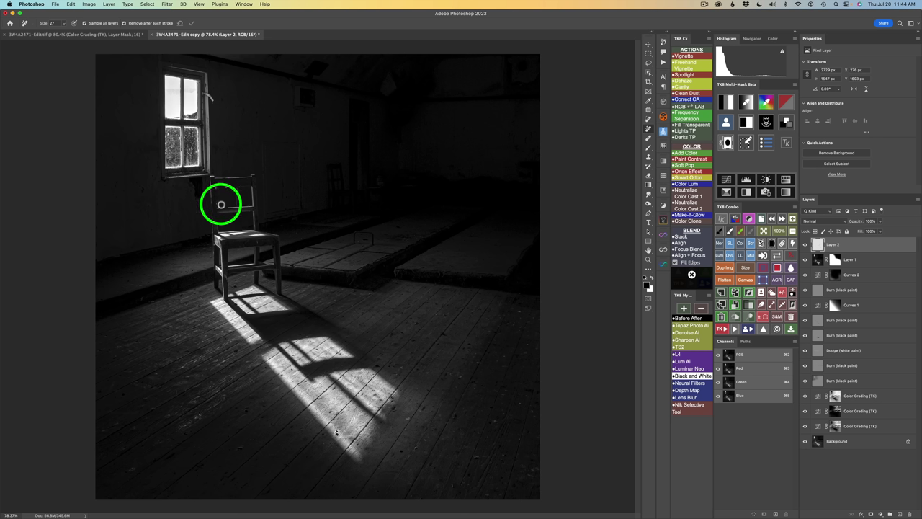
# Remove the distracting marks visible through the chair's backrest and the bright curved object beside the window frame
pyautogui.click(222, 205)
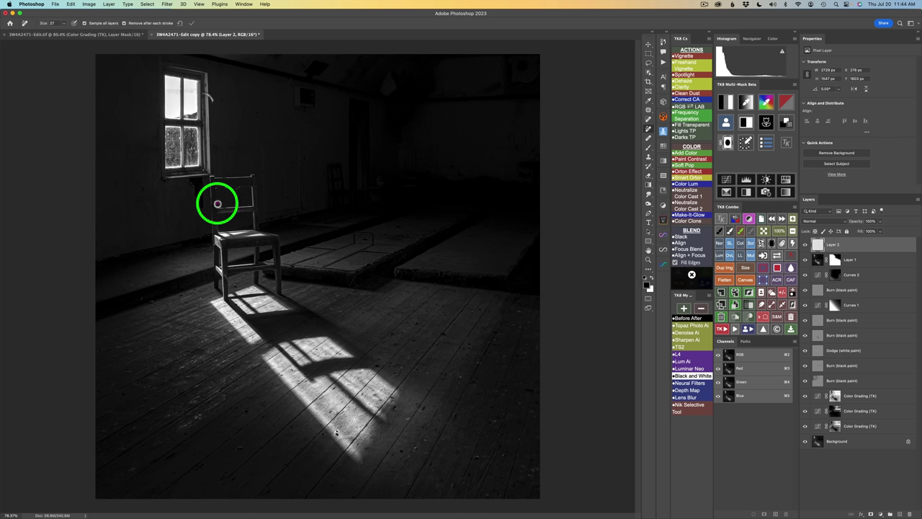
pyautogui.click(214, 197)
pyautogui.click(221, 212)
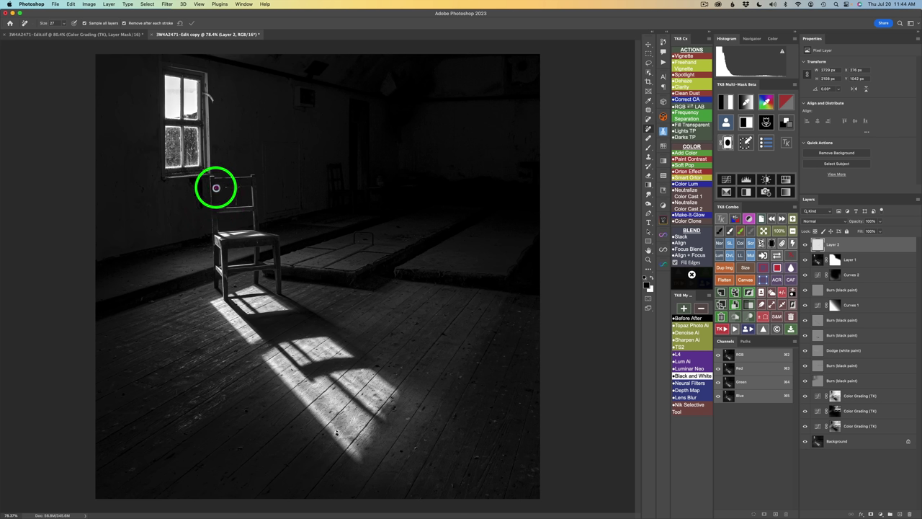
pyautogui.click(216, 191)
pyautogui.click(226, 187)
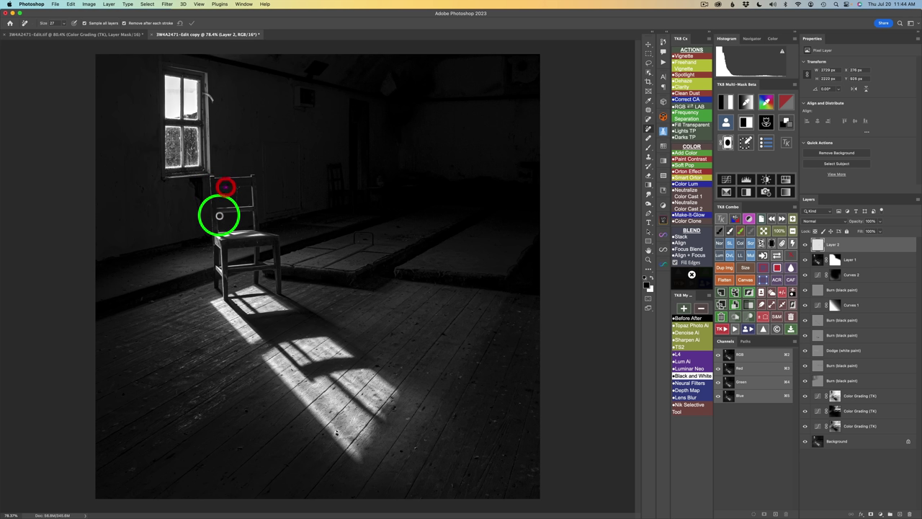
pyautogui.click(207, 91)
pyautogui.moveTo(209, 95); pyautogui.dragTo(214, 97)
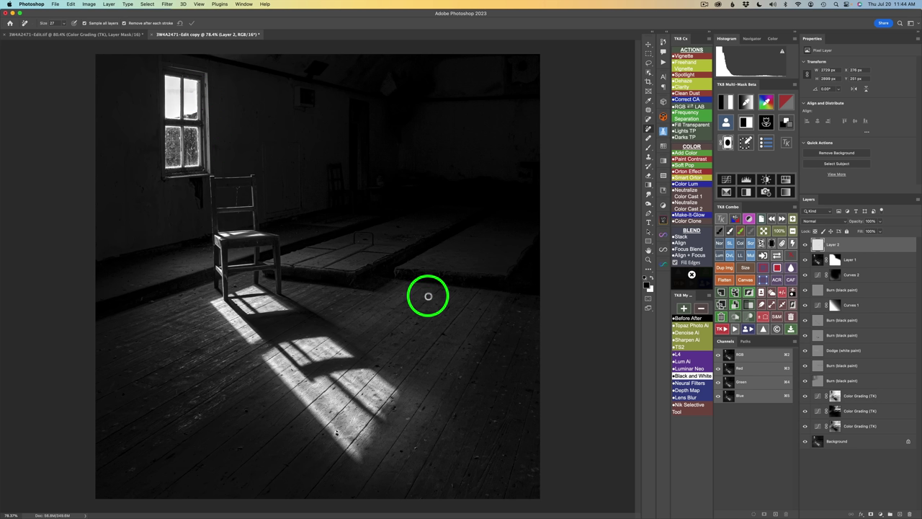
# Remove the specks on the floor around the edge of the window light patch and inside it
pyautogui.click(428, 373)
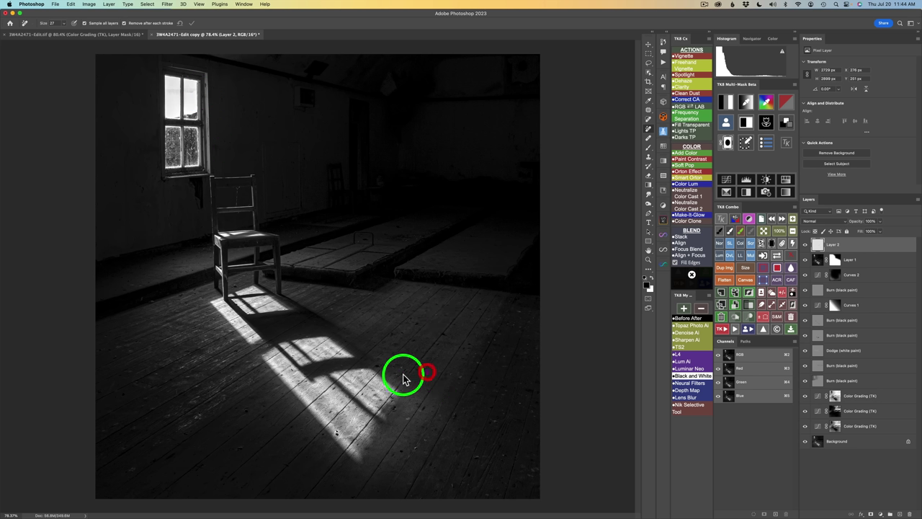
pyautogui.click(395, 376)
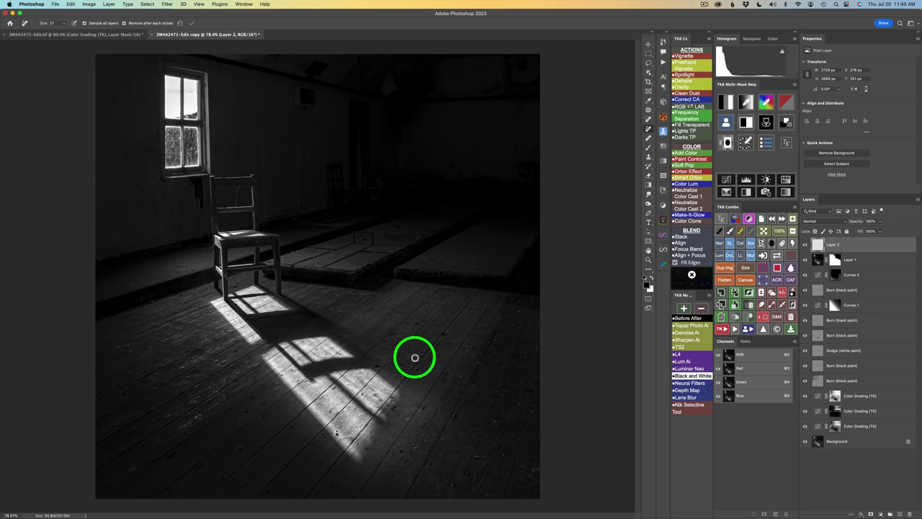
pyautogui.click(400, 368)
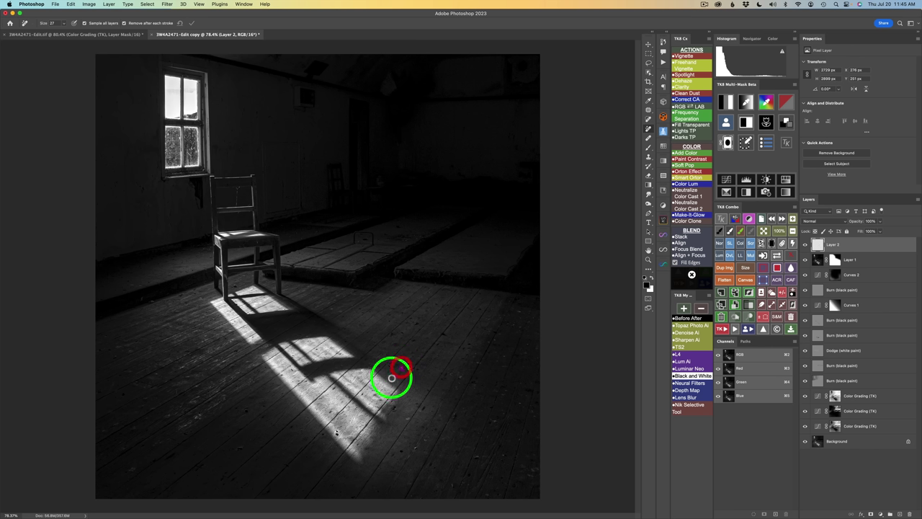
pyautogui.click(341, 366)
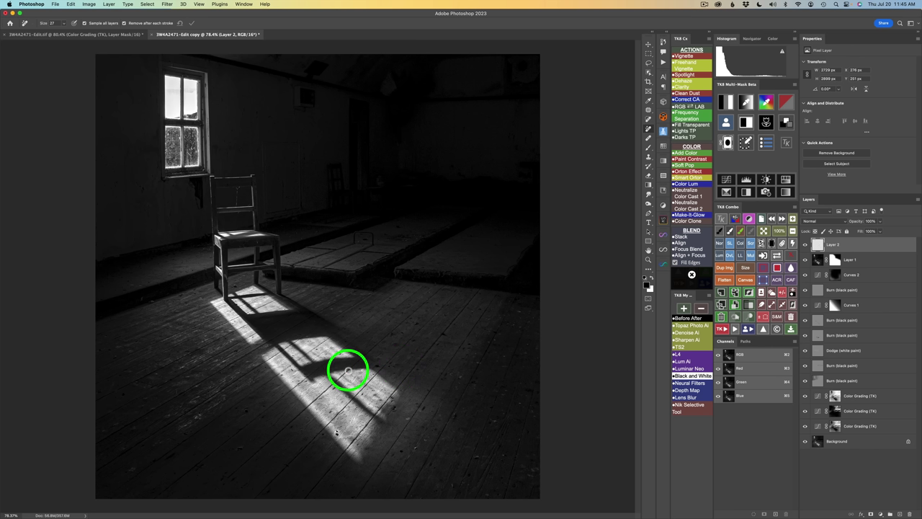
# Clean up the remaining spots on the floor near the wall, beside the chair seat and around the light patch's far end
pyautogui.click(156, 302)
pyautogui.click(139, 303)
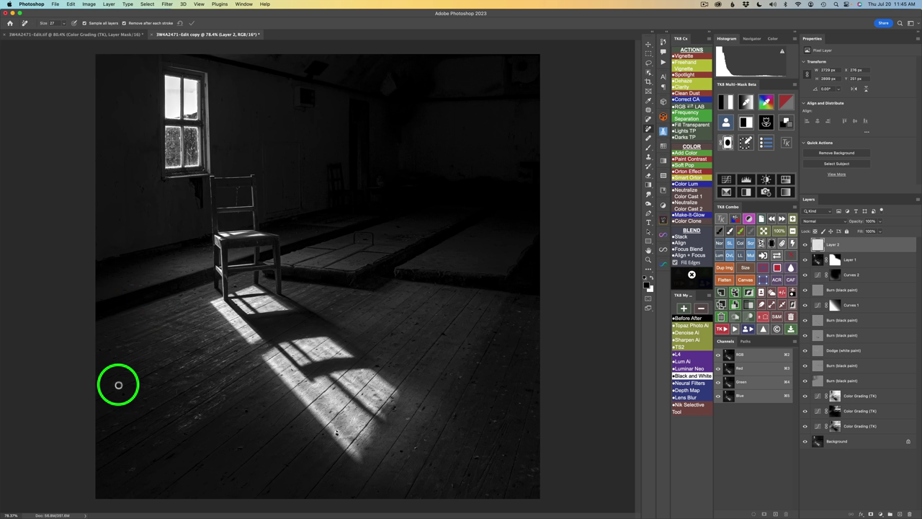
pyautogui.click(299, 235)
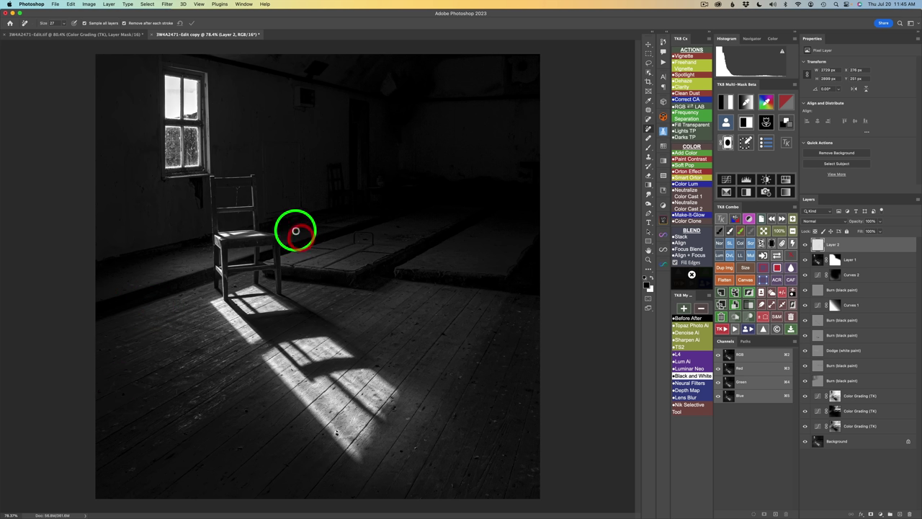
pyautogui.click(289, 236)
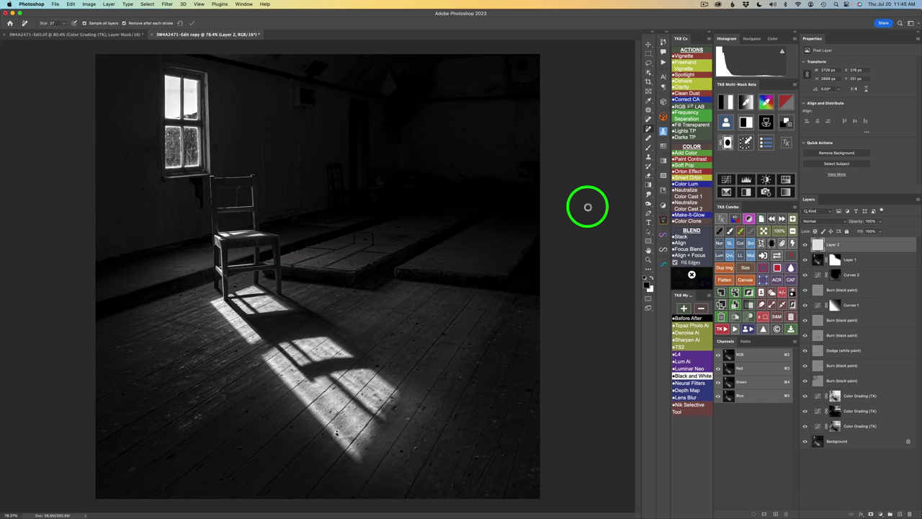
pyautogui.click(324, 442)
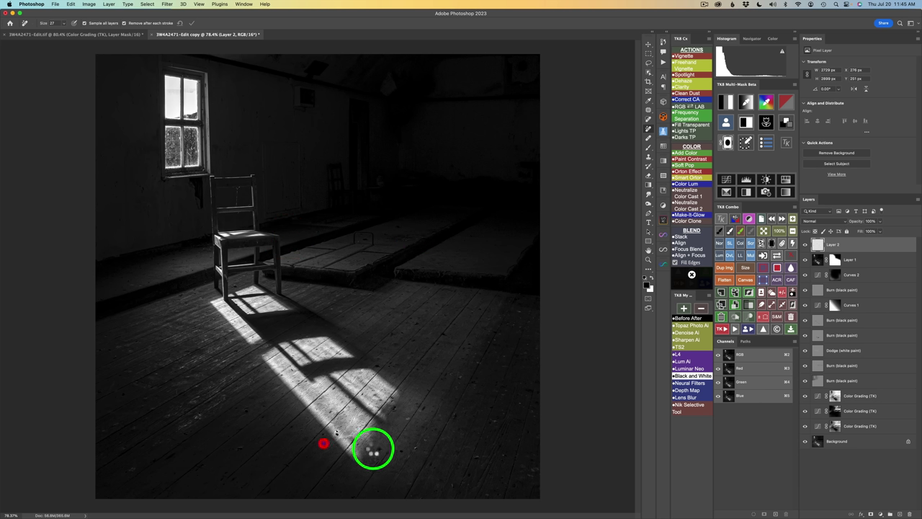
pyautogui.click(415, 453)
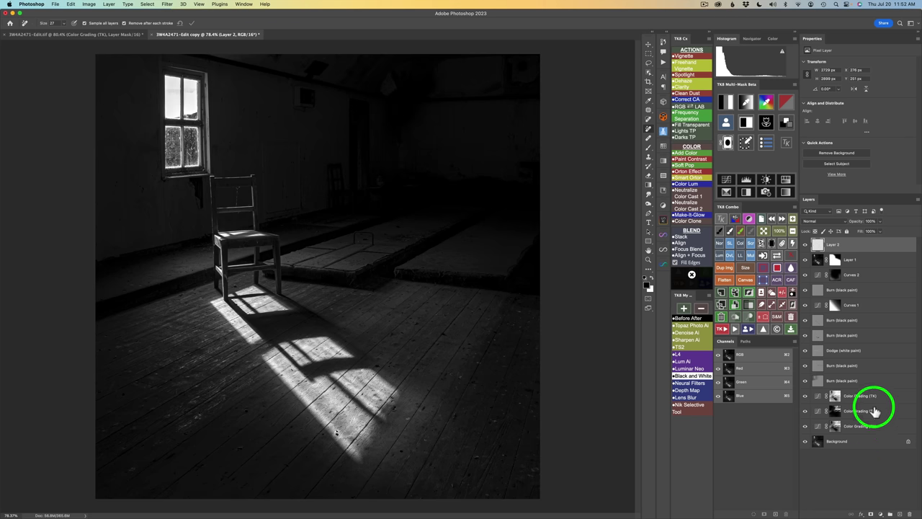
# Add a TK Color Grading layer, turn on the live clipping preview above it, and make the Color Grading layer active
pyautogui.click(787, 123)
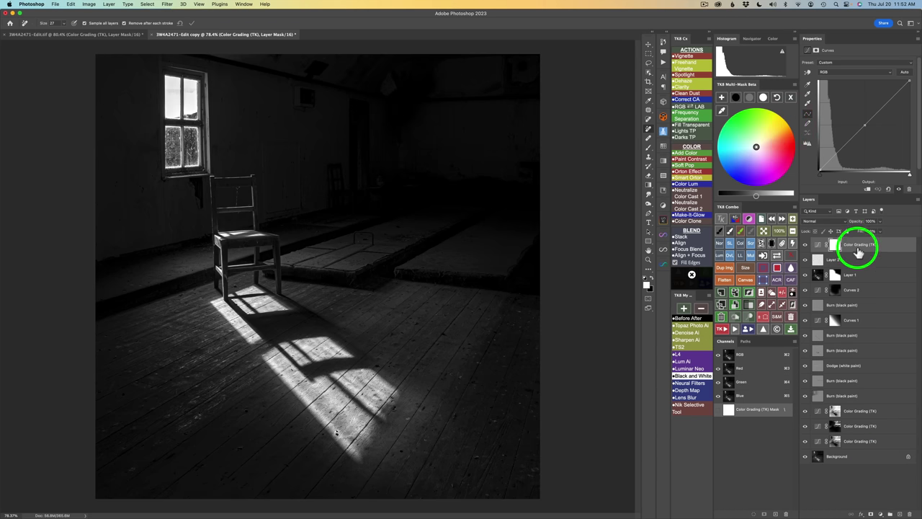
pyautogui.click(735, 220)
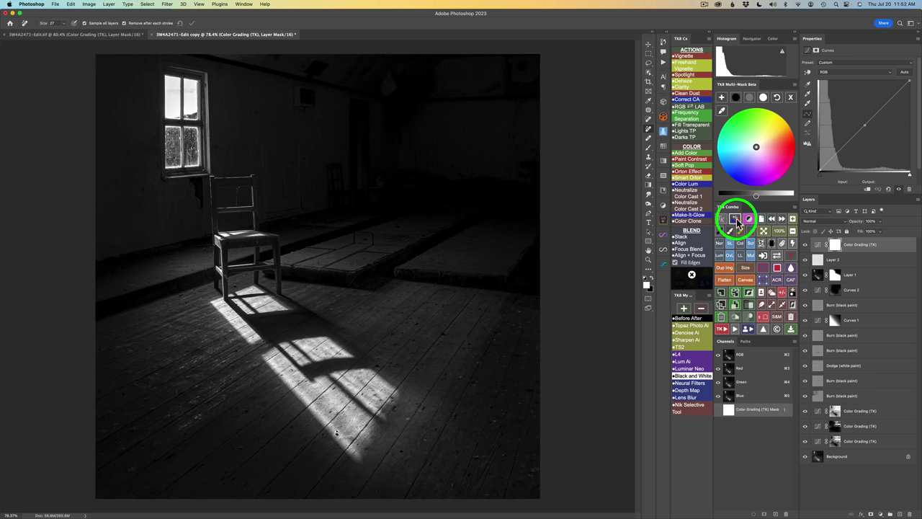
pyautogui.click(735, 220)
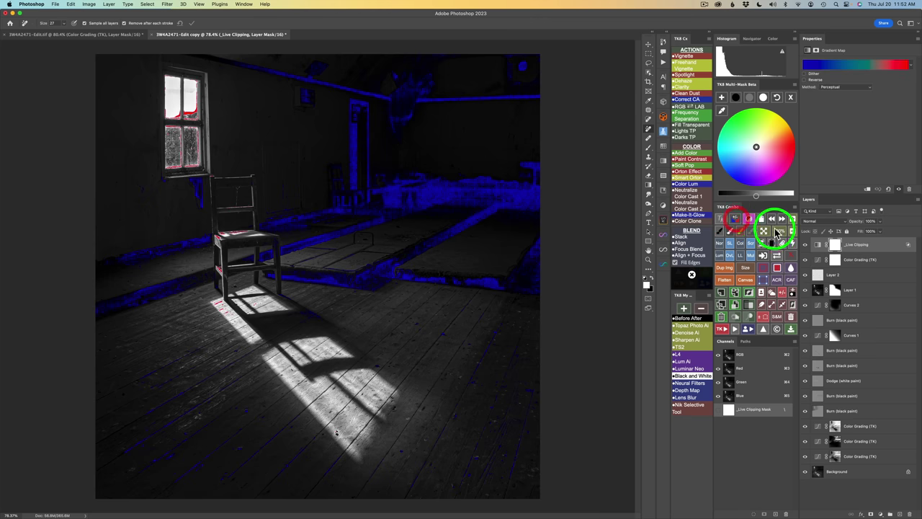
pyautogui.click(854, 250)
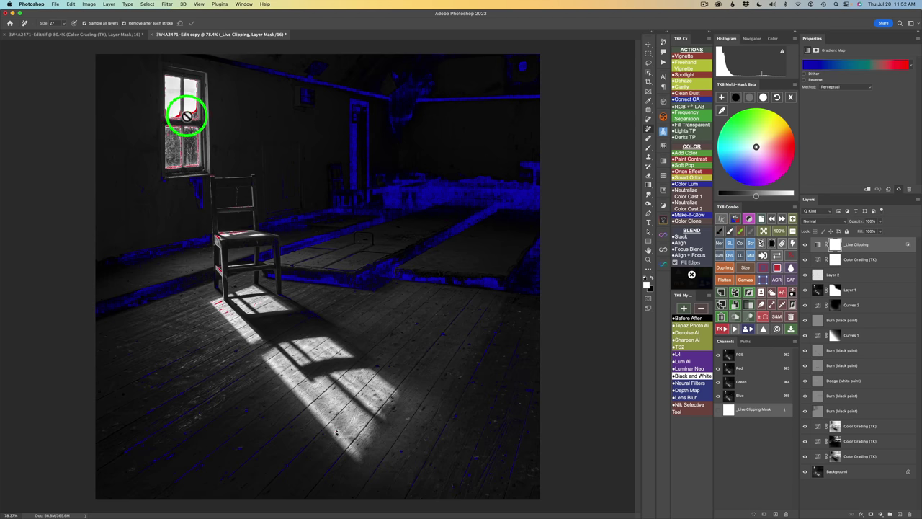
pyautogui.click(819, 261)
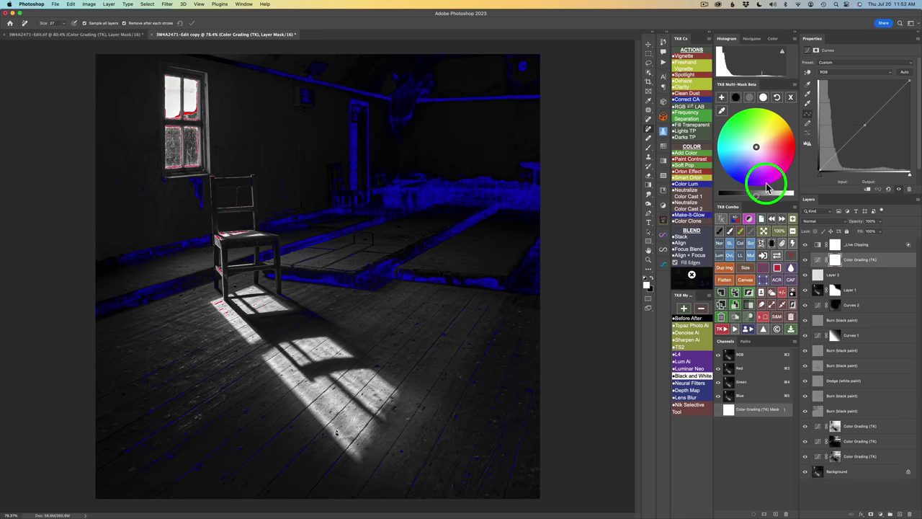
# Raise the Color Grading shadows' brightness to 1 and slightly lower the highlights' brightness to clear the clipping
pyautogui.click(736, 98)
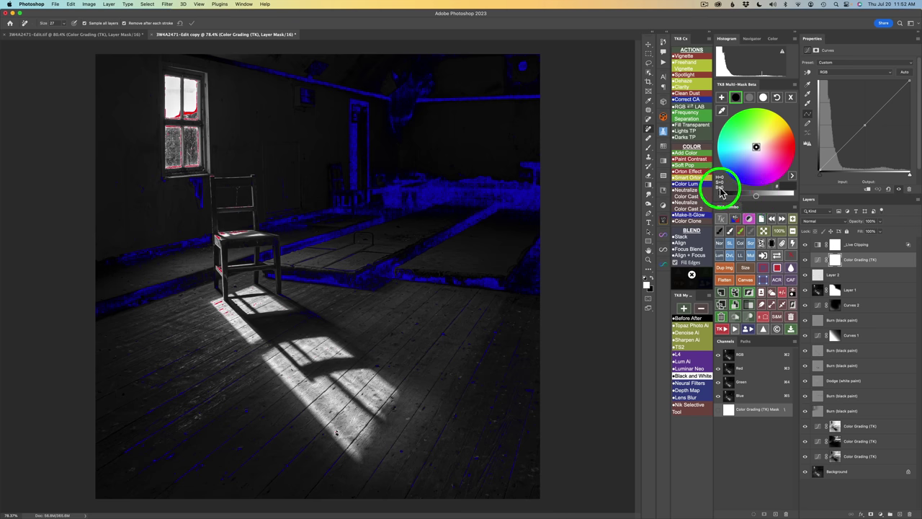
pyautogui.click(757, 198)
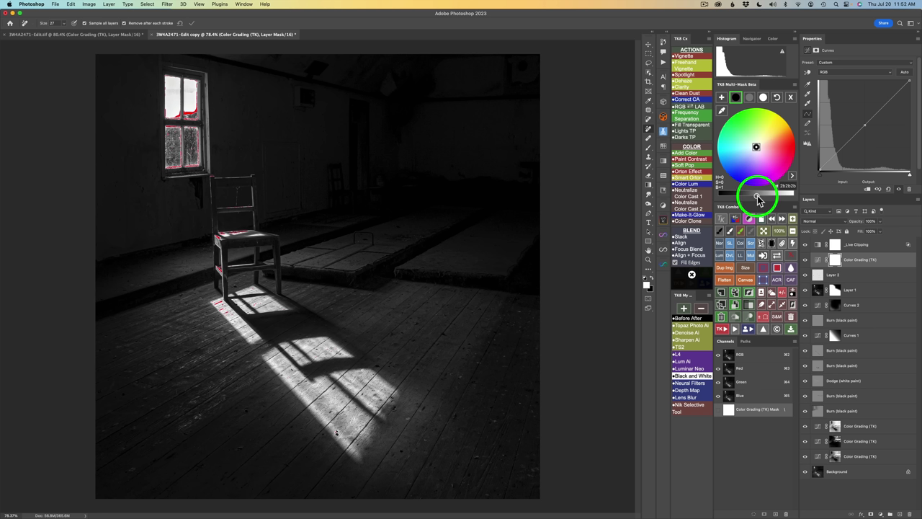
pyautogui.click(764, 99)
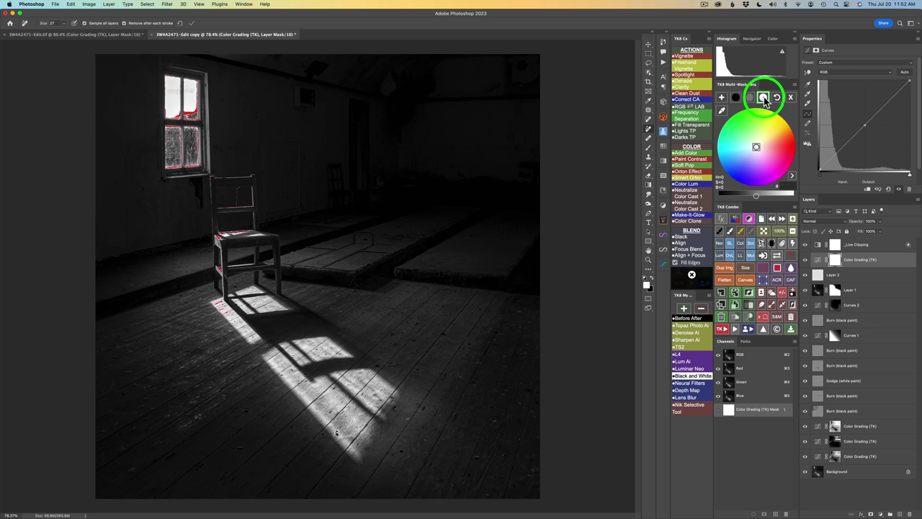
pyautogui.click(757, 199)
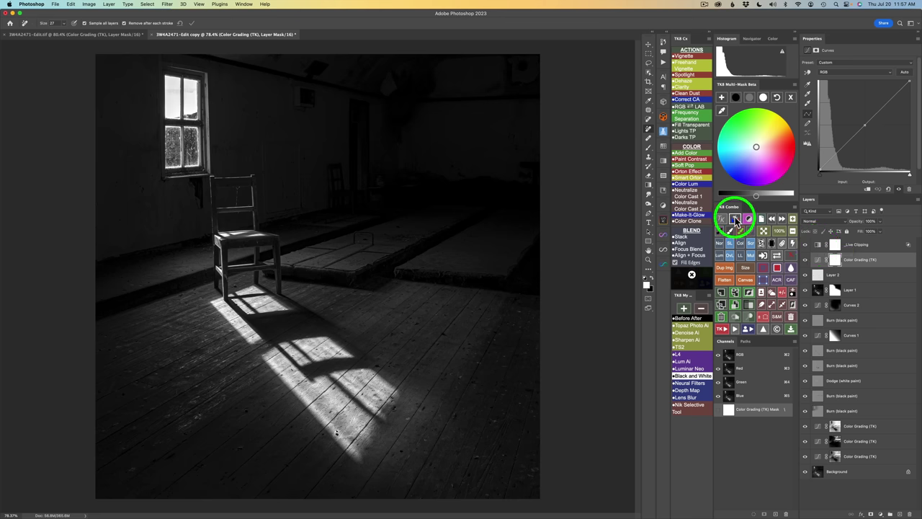
# Turn off the live clipping preview and run the Before After action to compare the edit with the original
pyautogui.click(735, 219)
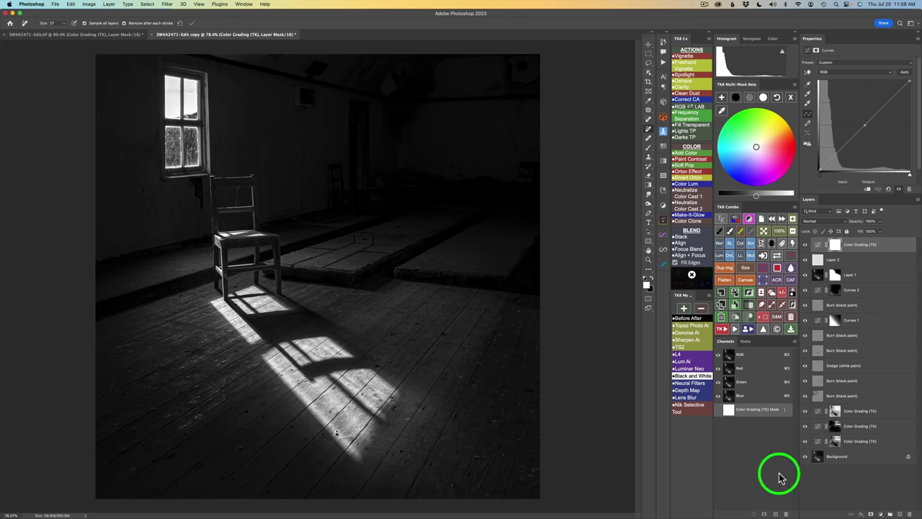
pyautogui.click(695, 321)
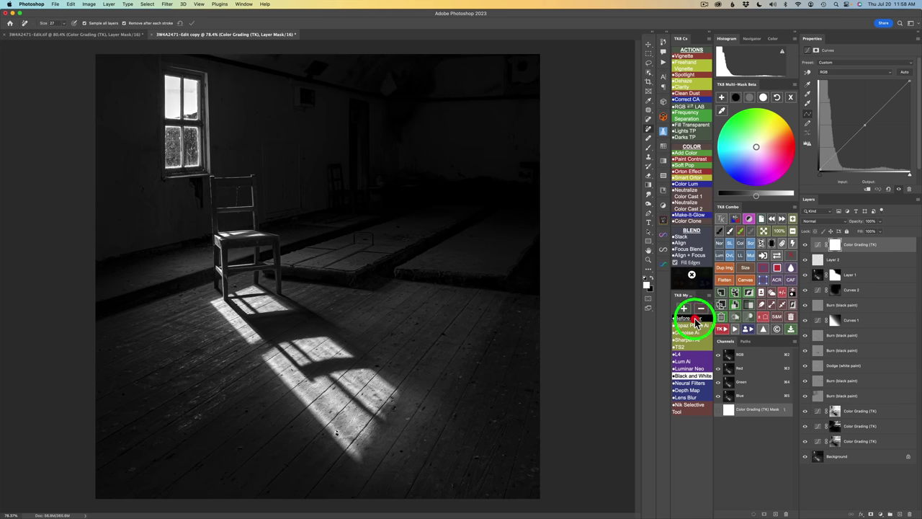
pyautogui.click(696, 322)
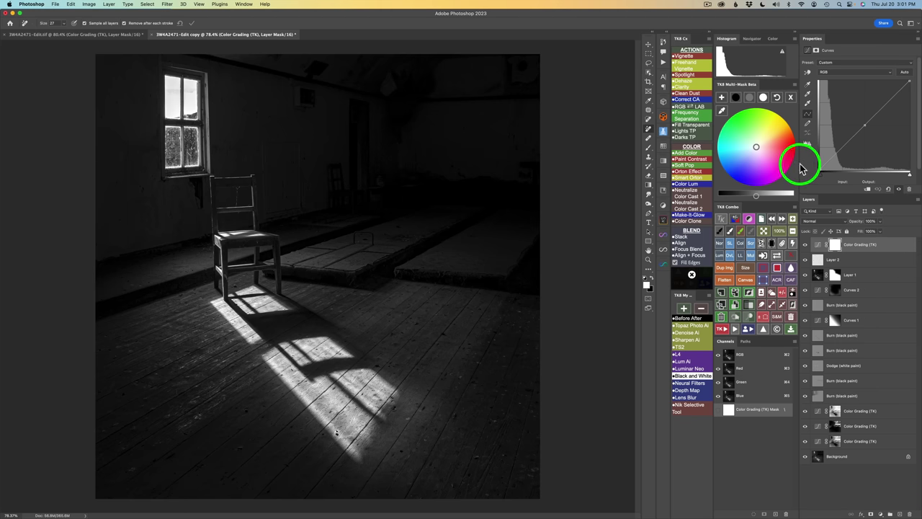
# Add another TK Color Grading layer, try brightening and darkening its shadows to a brightness of -13, and reset them
pyautogui.click(722, 98)
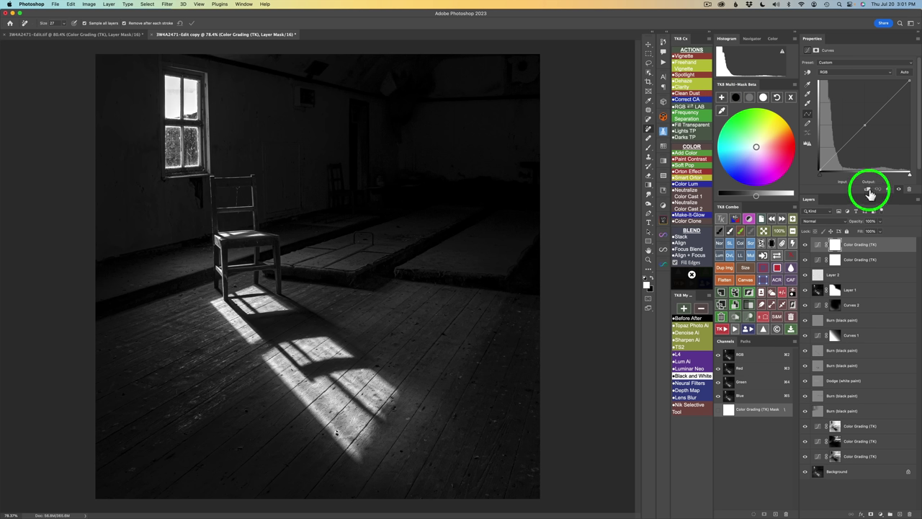
pyautogui.click(736, 98)
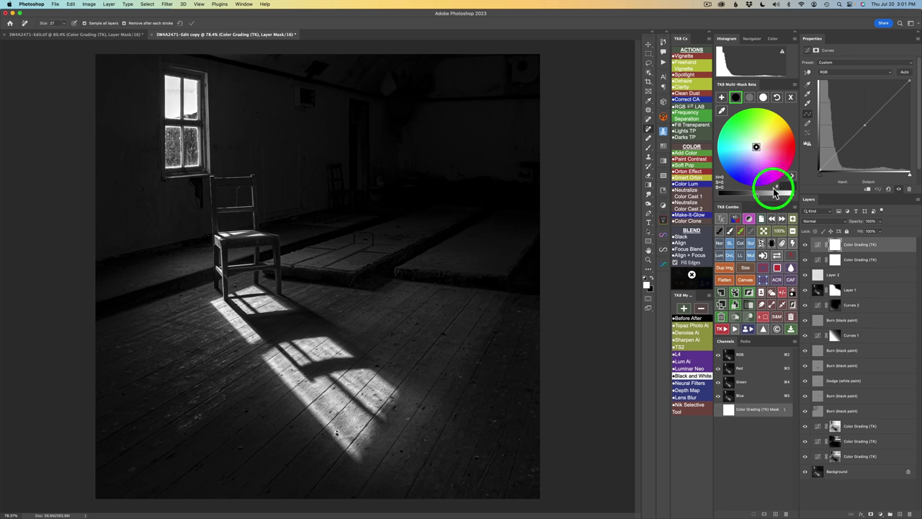
pyautogui.moveTo(775, 191); pyautogui.dragTo(762, 201)
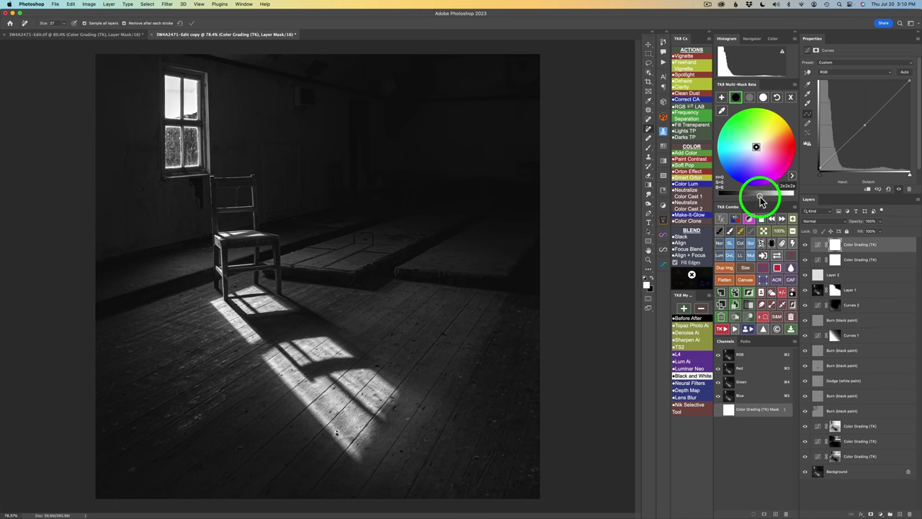
pyautogui.moveTo(760, 197)
pyautogui.mouseDown()
pyautogui.moveTo(779, 197)
pyautogui.moveTo(751, 196)
pyautogui.mouseUp()
pyautogui.moveTo(751, 199); pyautogui.dragTo(748, 199)
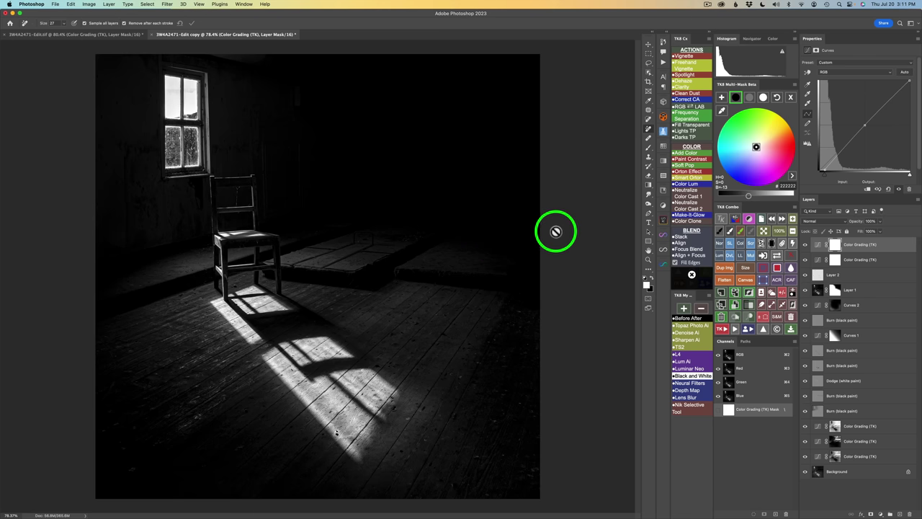
pyautogui.click(737, 98)
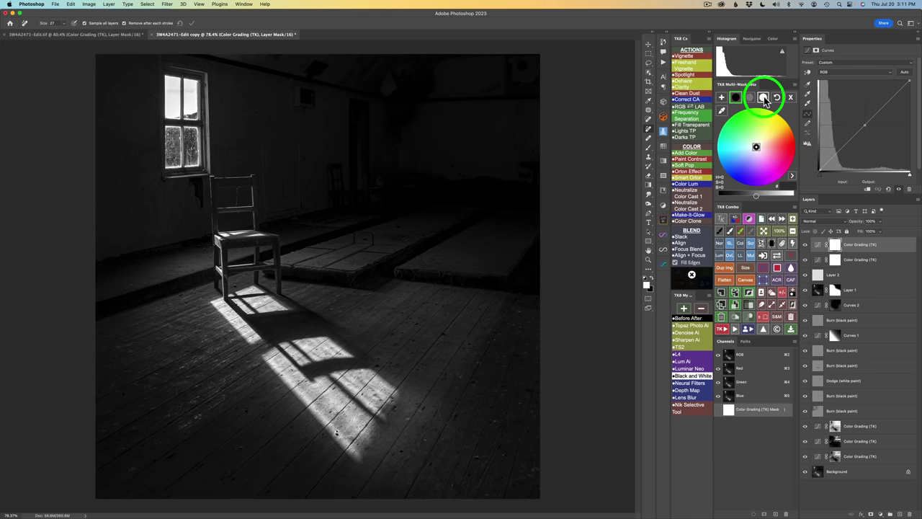
# Try lowering the brightness of the Color Grading highlights and reset it
pyautogui.click(764, 99)
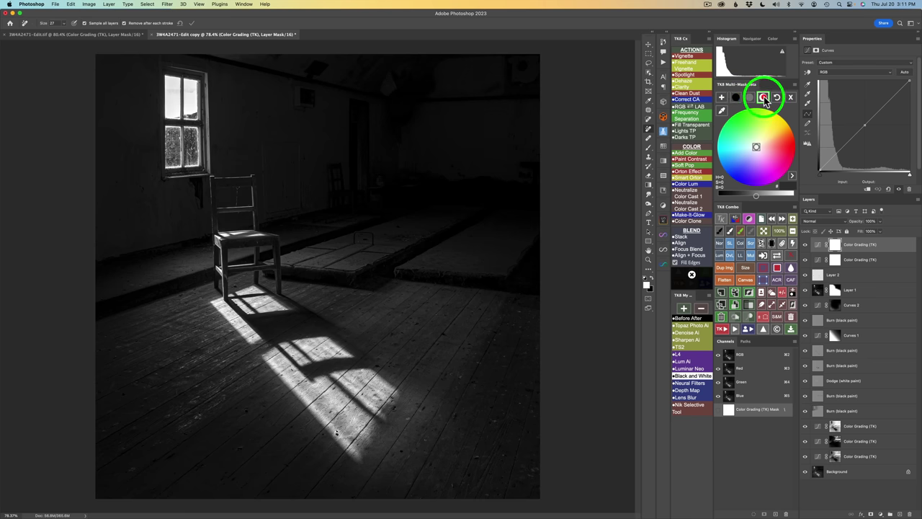
pyautogui.click(752, 197)
pyautogui.moveTo(753, 200); pyautogui.dragTo(750, 200)
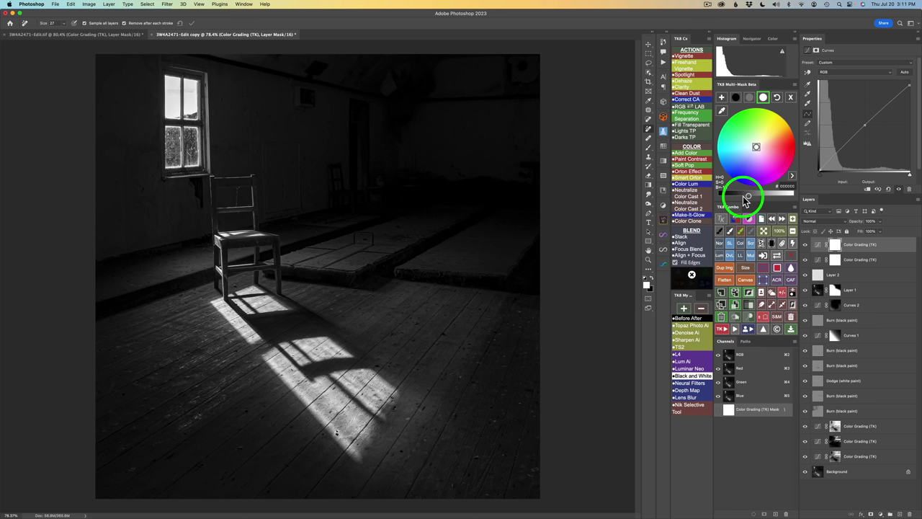
pyautogui.click(766, 100)
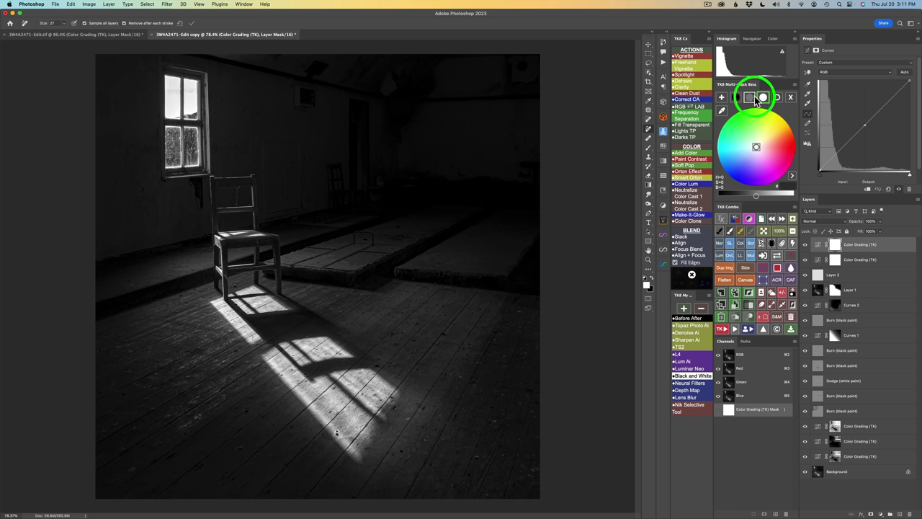
# Try lowering the Color Grading midtones' brightness to -13 and reset it
pyautogui.click(753, 101)
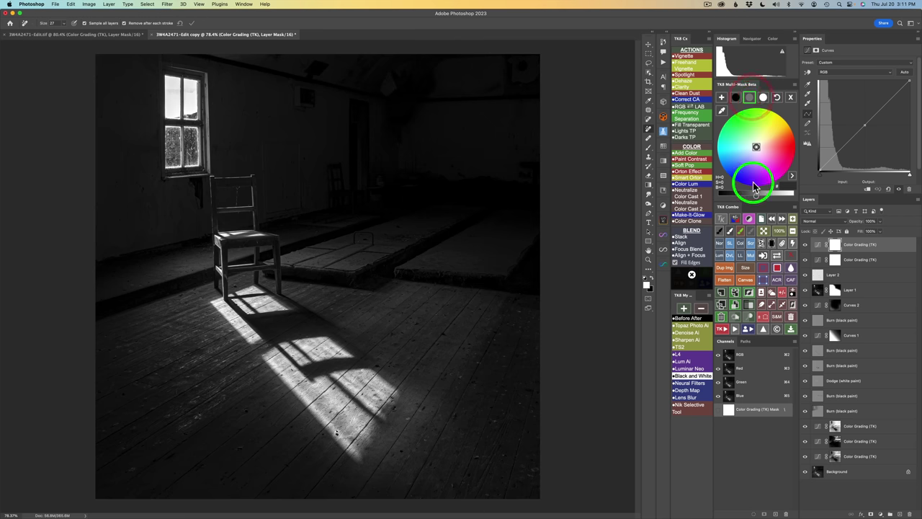
pyautogui.moveTo(756, 194); pyautogui.dragTo(752, 198)
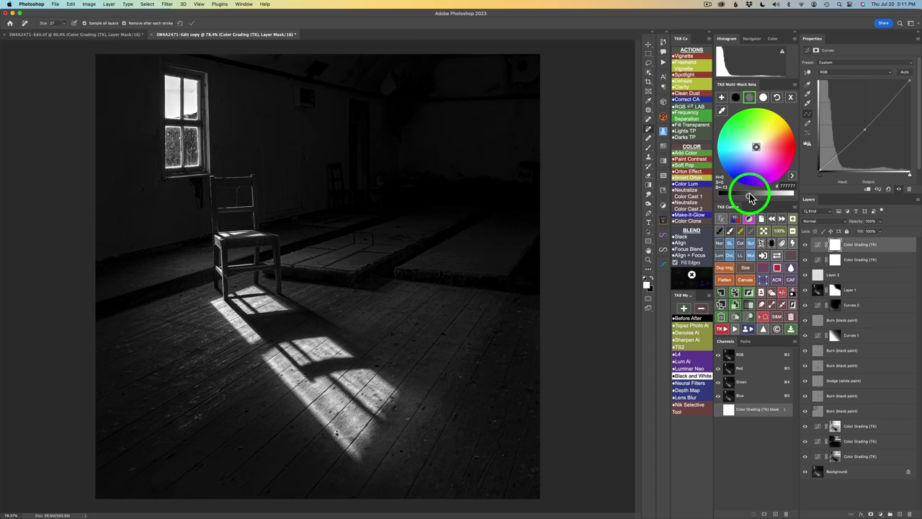
pyautogui.click(749, 97)
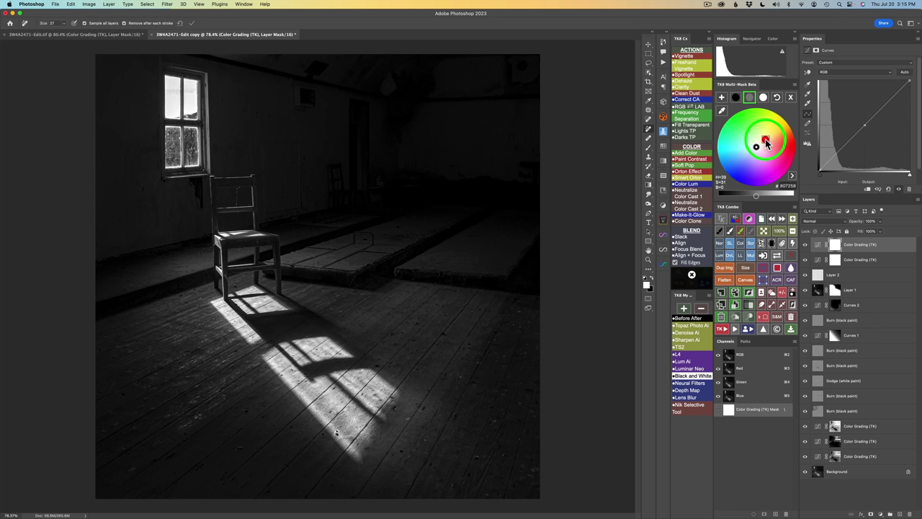
# Try a warm midtone tint of about hue 39, saturation 31, and a green one of about hue 106, saturation 30
pyautogui.click(766, 143)
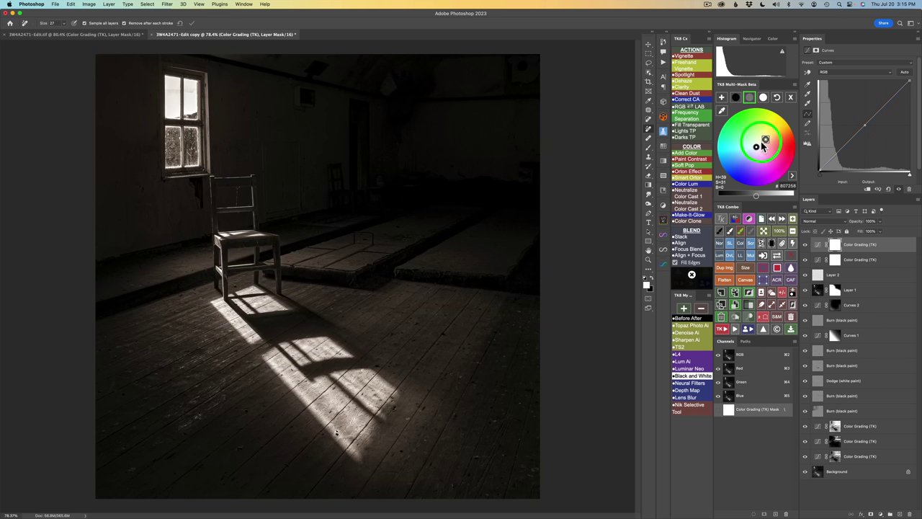
pyautogui.click(761, 143)
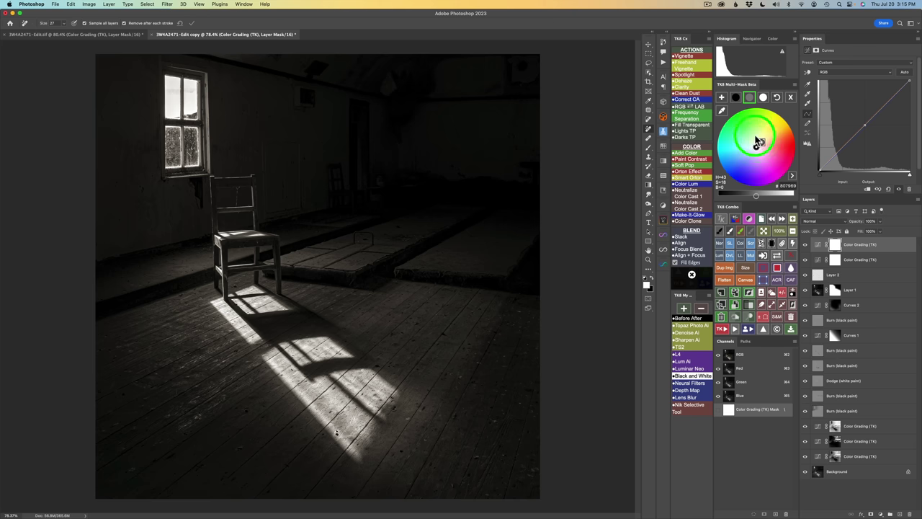
pyautogui.click(753, 136)
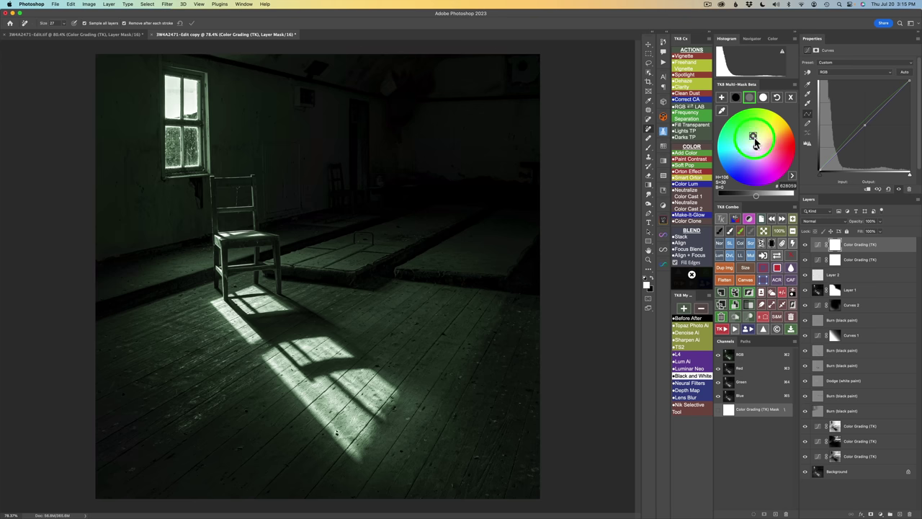
pyautogui.moveTo(755, 143); pyautogui.dragTo(756, 144)
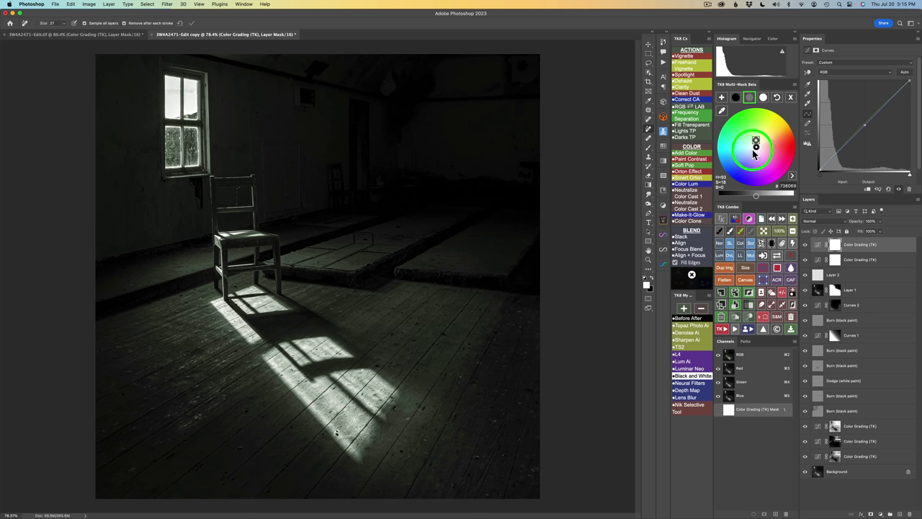
# Try a cool blue midtone tint, strengthened to about hue 228 and saturation 28, and reset the color grading
pyautogui.click(754, 150)
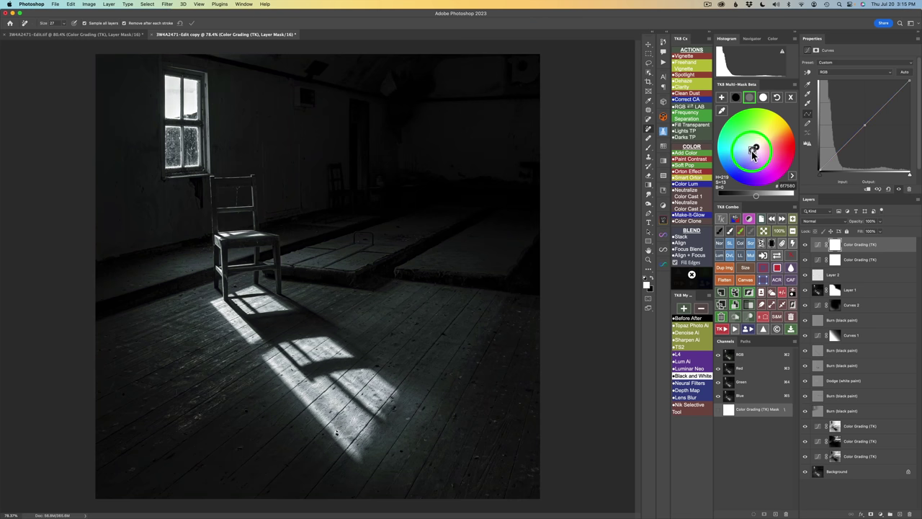
pyautogui.click(750, 151)
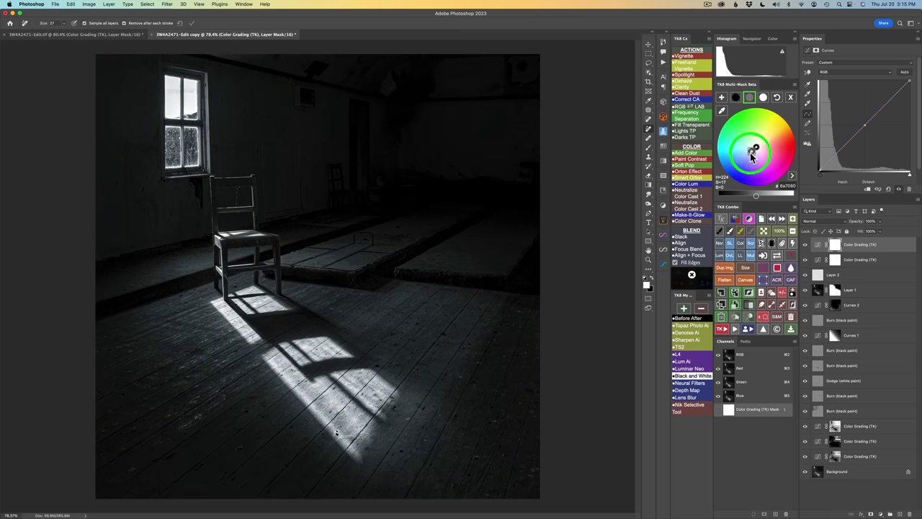
pyautogui.moveTo(751, 151); pyautogui.dragTo(749, 156)
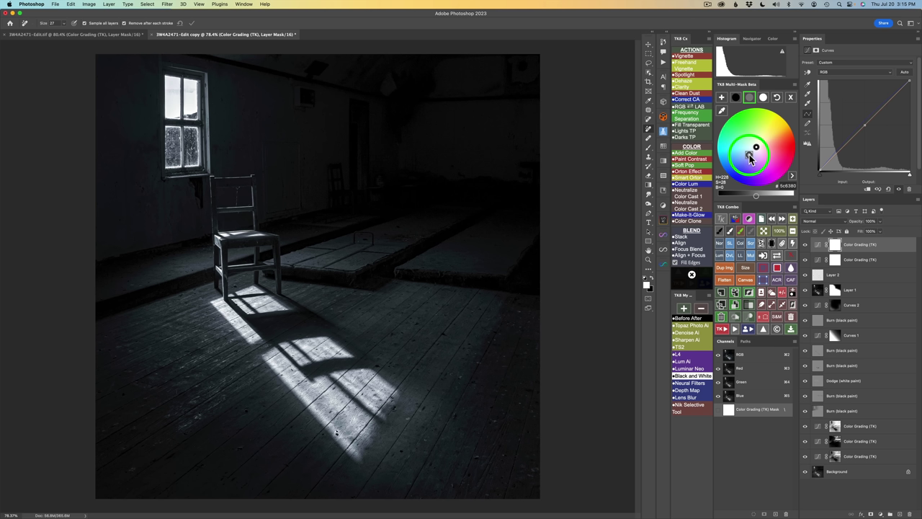
pyautogui.click(778, 99)
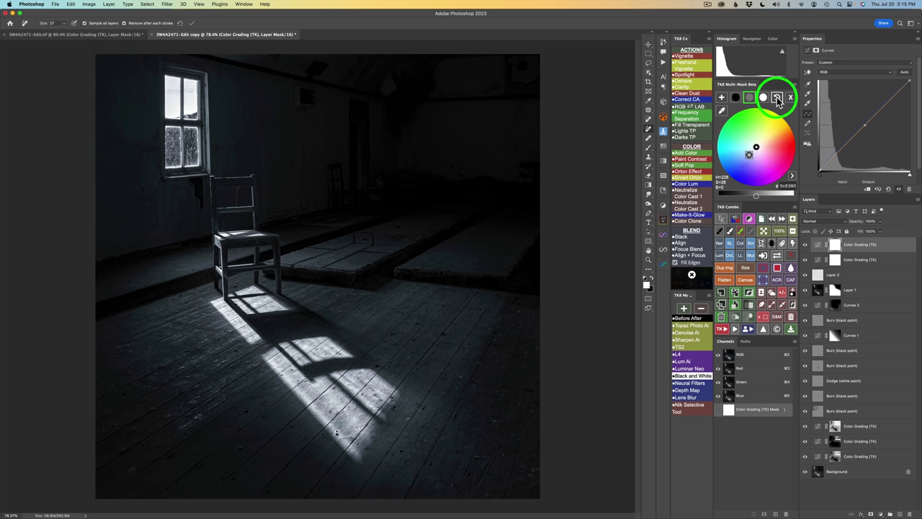
pyautogui.click(778, 98)
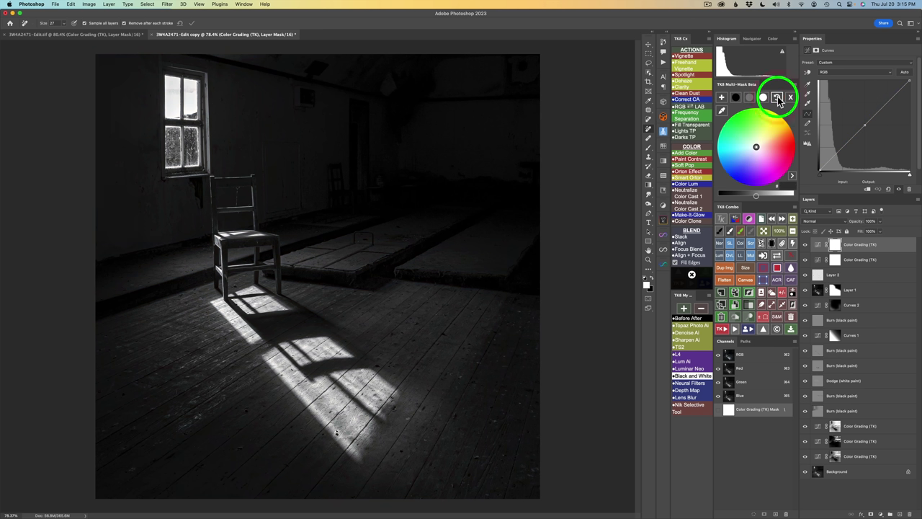
# Tint the Color Grading shadows a subtle cool blue, about hue 225 and saturation 13
pyautogui.click(748, 99)
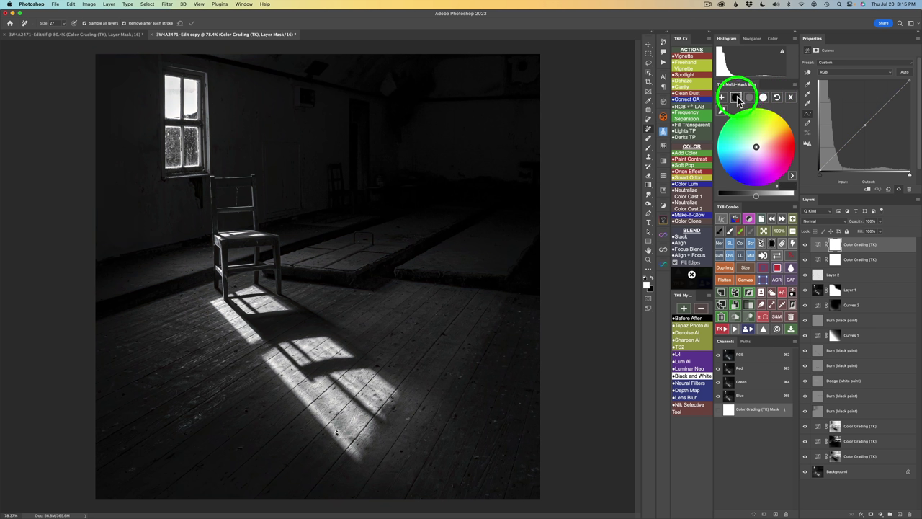
pyautogui.click(754, 154)
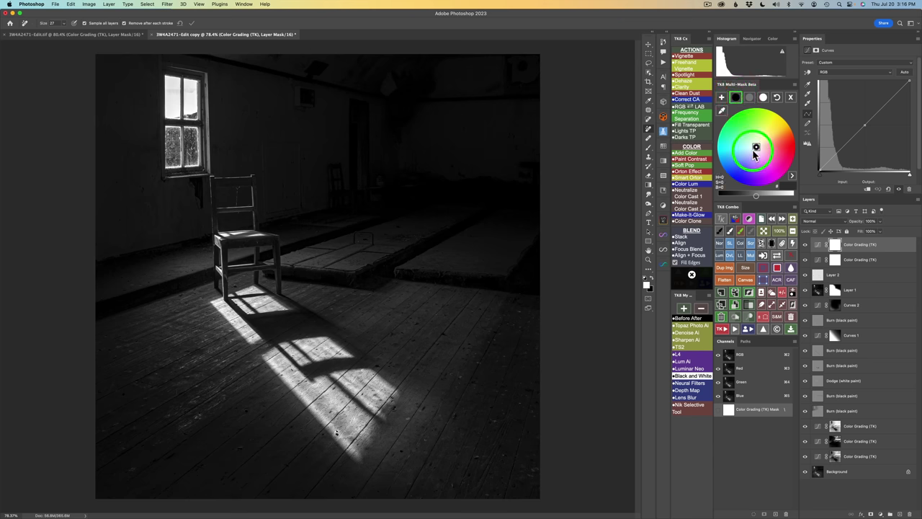
pyautogui.click(755, 153)
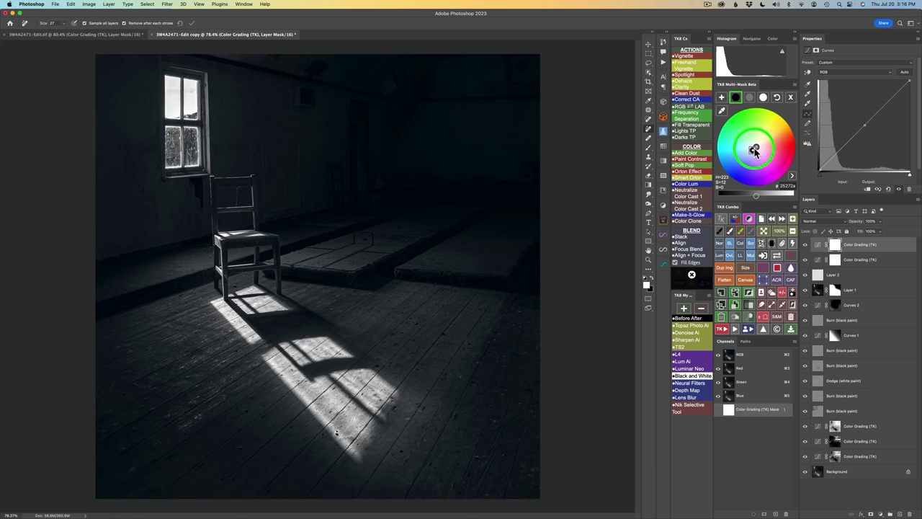
pyautogui.moveTo(755, 151); pyautogui.dragTo(754, 147)
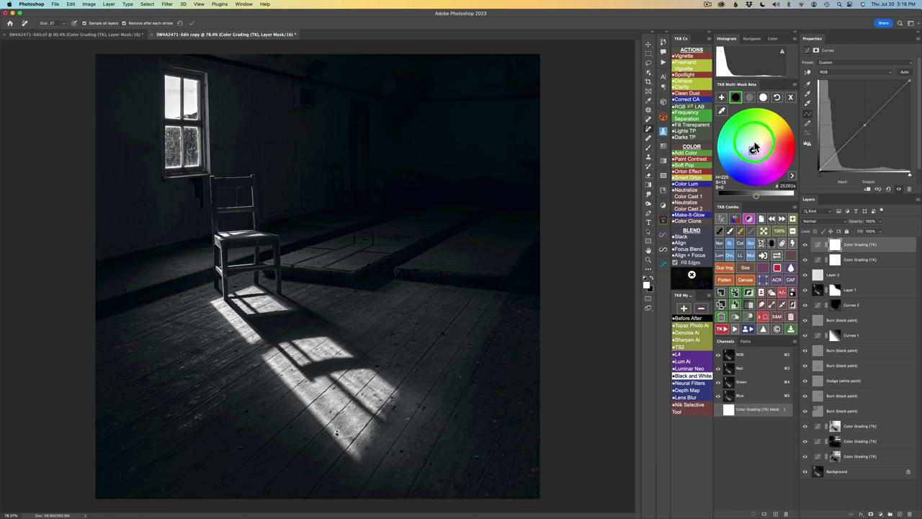
# Tint the Color Grading highlights a warm yellow-orange, about hue 43 and saturation 40
pyautogui.click(766, 97)
pyautogui.click(763, 141)
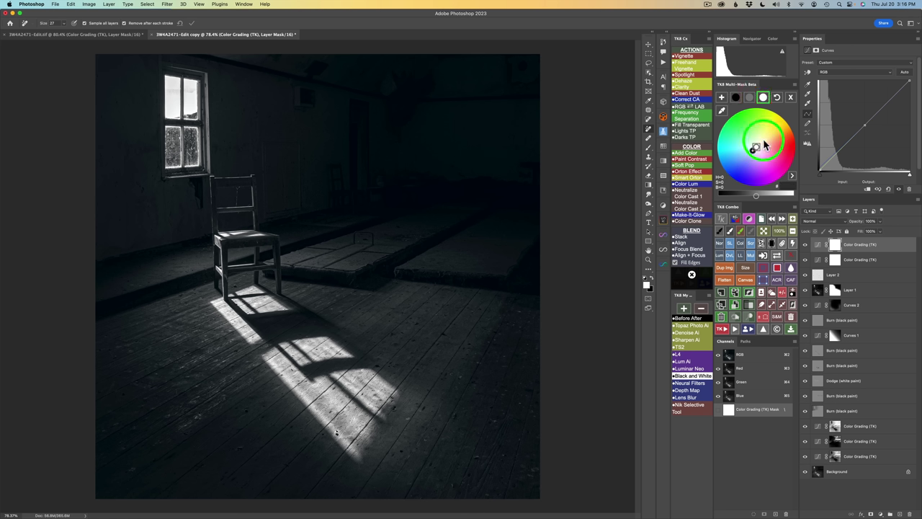
pyautogui.click(765, 142)
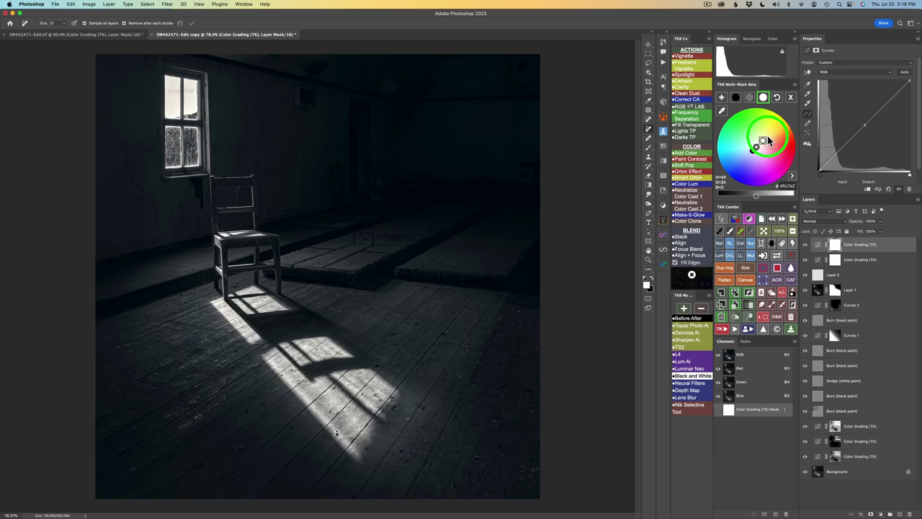
pyautogui.click(768, 137)
# Try adding a slight warm tint to the midtones, about hue 41 and saturation 14, and reset all the toning
pyautogui.click(751, 100)
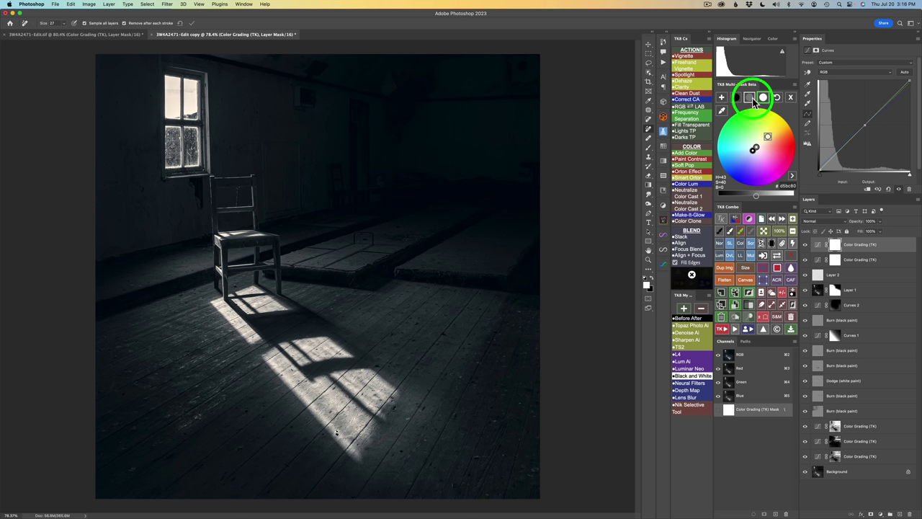
pyautogui.click(757, 146)
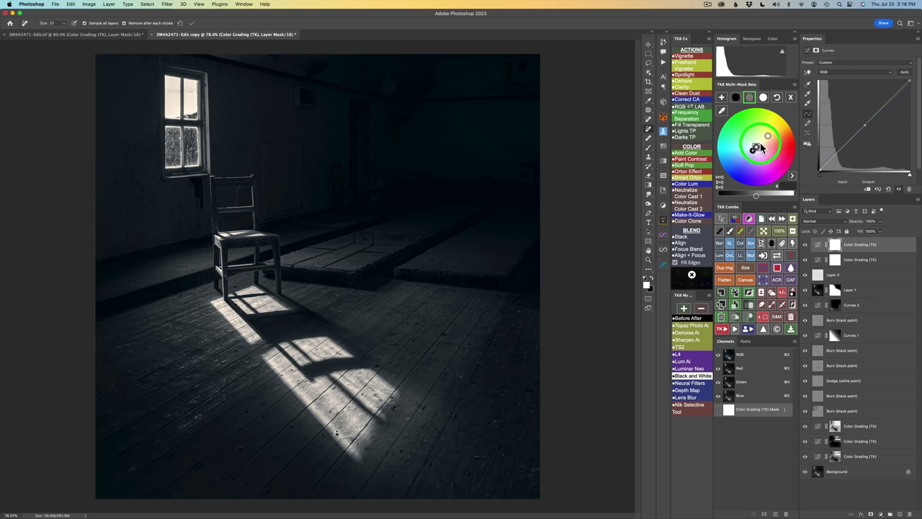
pyautogui.click(761, 145)
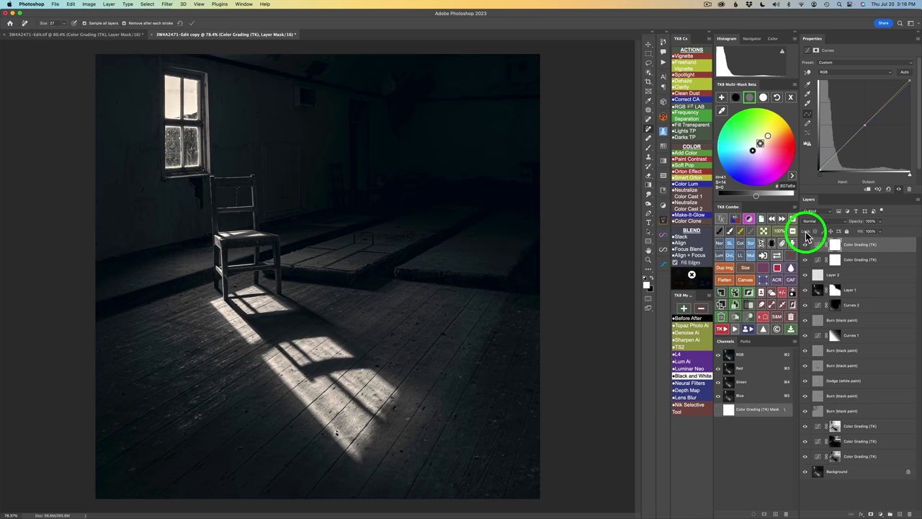
pyautogui.click(780, 99)
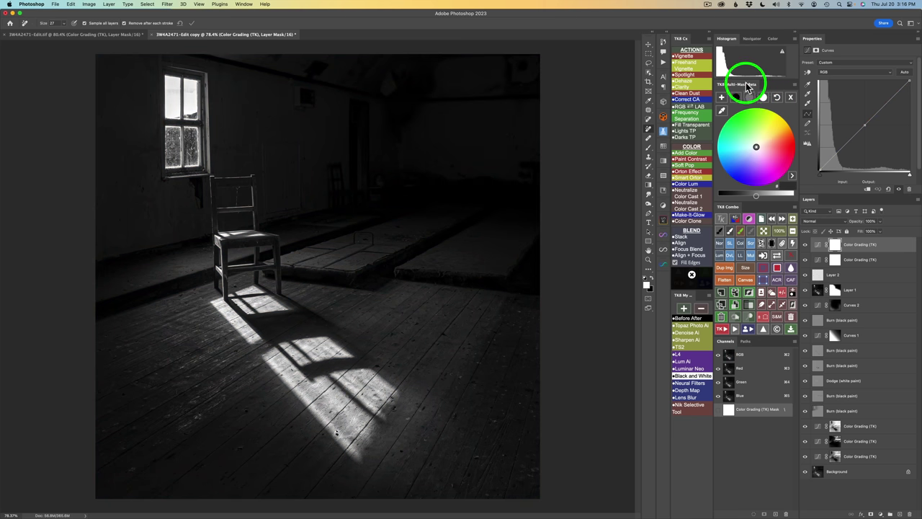
# Tint the Color Grading midtones a warm tone of about hue 44 and saturation 20
pyautogui.click(749, 97)
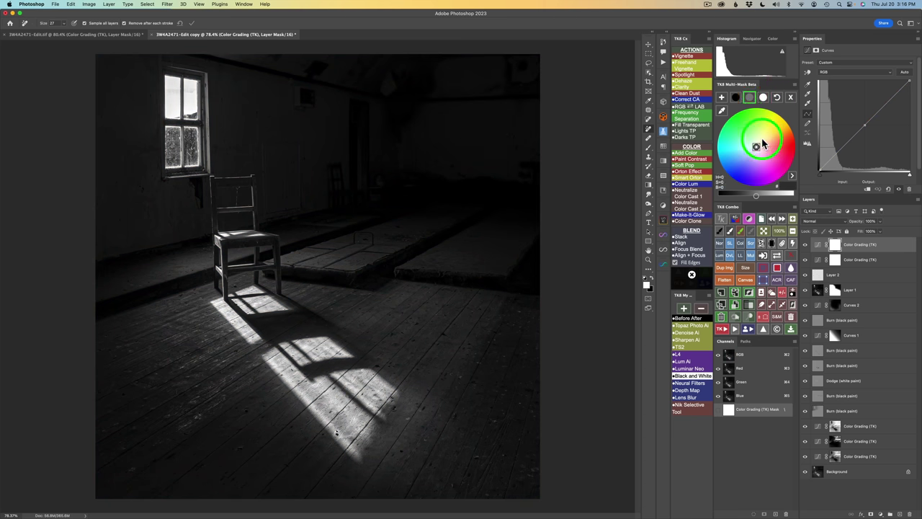
pyautogui.click(763, 147)
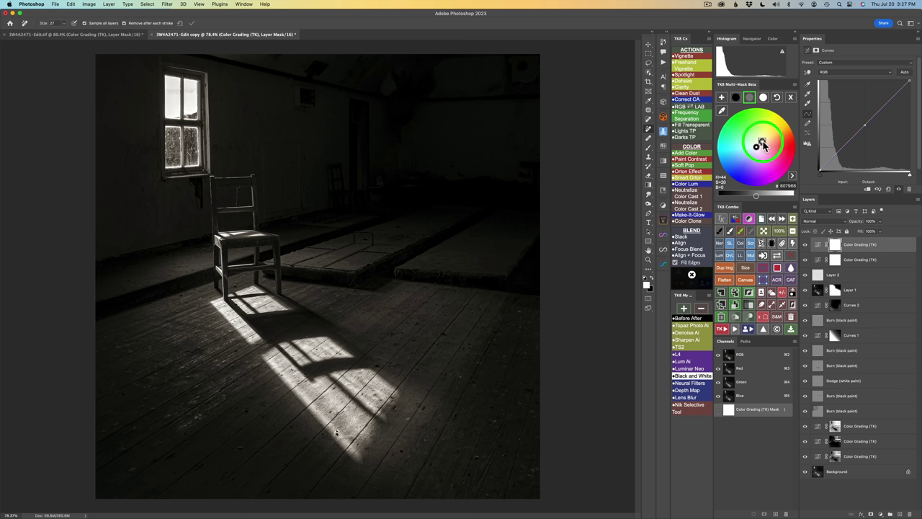
# Try darkening the Color Grading midtones to a brightness of about -7
pyautogui.click(736, 96)
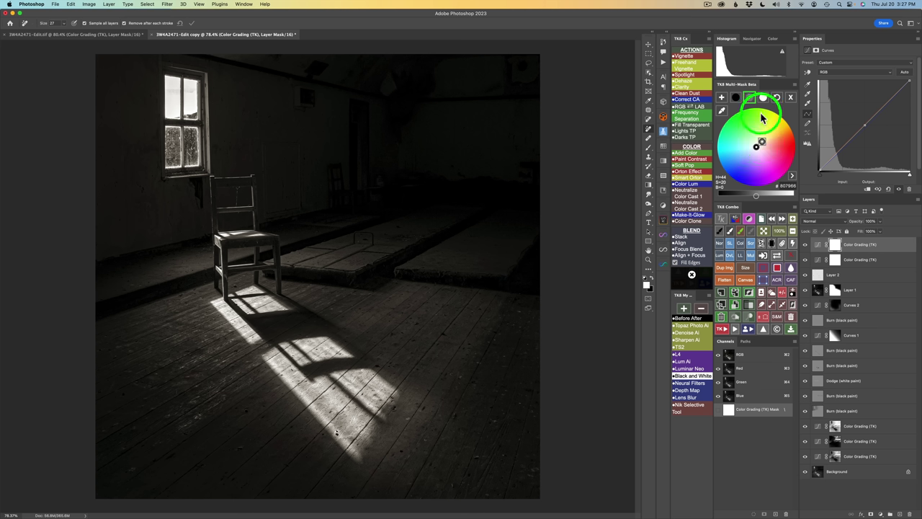
pyautogui.click(750, 98)
pyautogui.click(759, 194)
pyautogui.moveTo(759, 193); pyautogui.dragTo(753, 199)
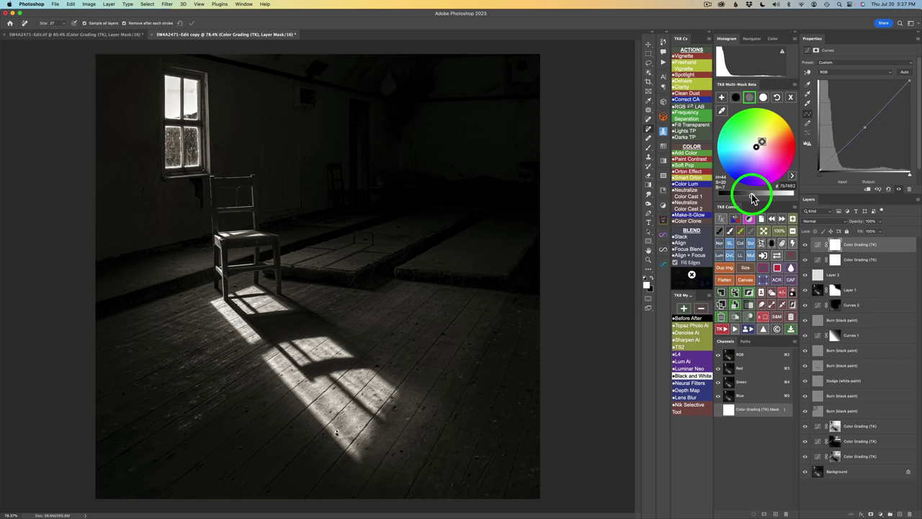
pyautogui.moveTo(753, 198); pyautogui.dragTo(749, 196)
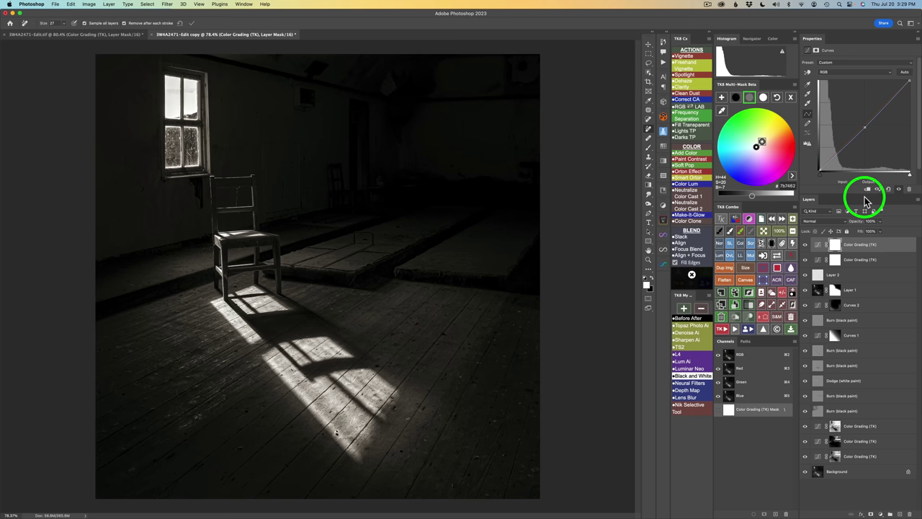
# Reset the Color Grading toning to neutral and remove the extra Color Grading layer above Layer 2
pyautogui.click(779, 98)
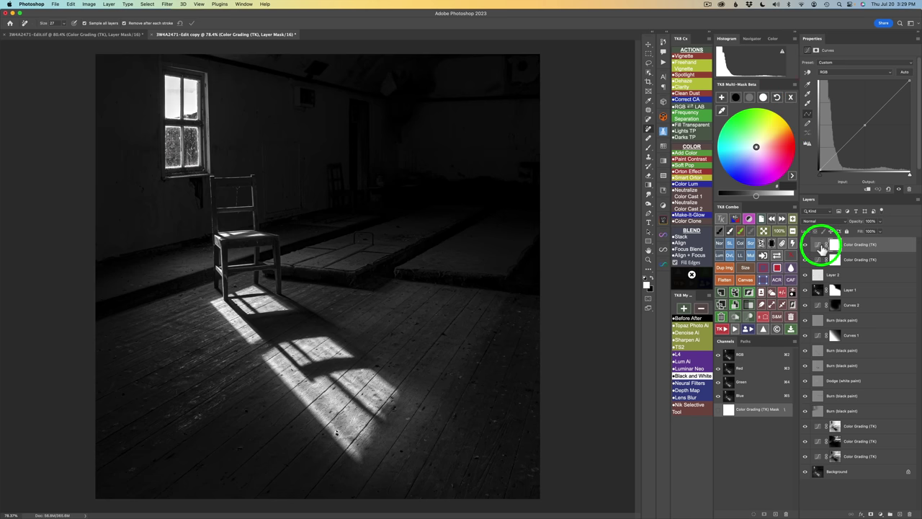
pyautogui.click(723, 315)
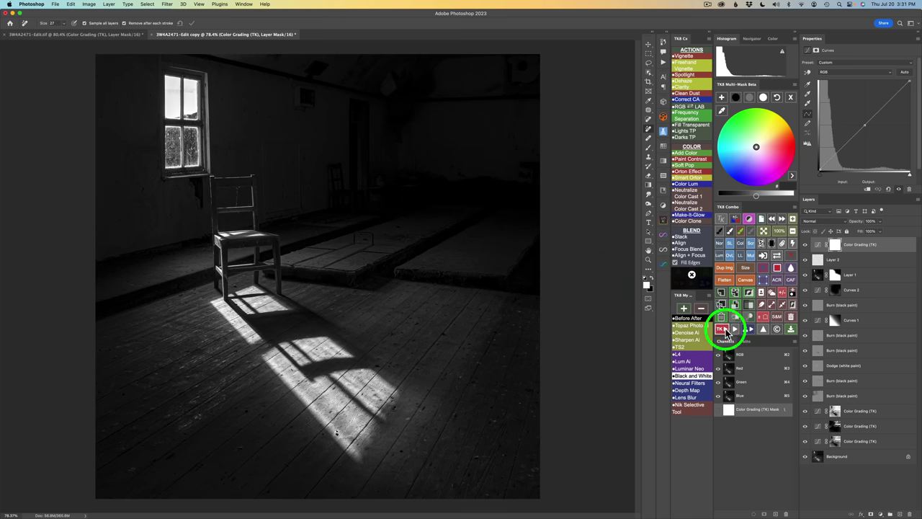
# Compare the edited chair photo with the original Background layer using the Before After action
pyautogui.click(692, 321)
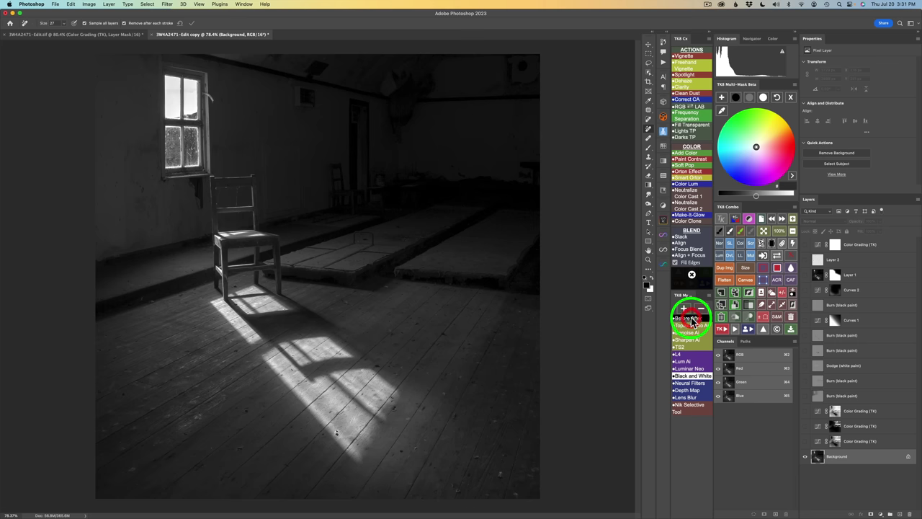
pyautogui.click(692, 320)
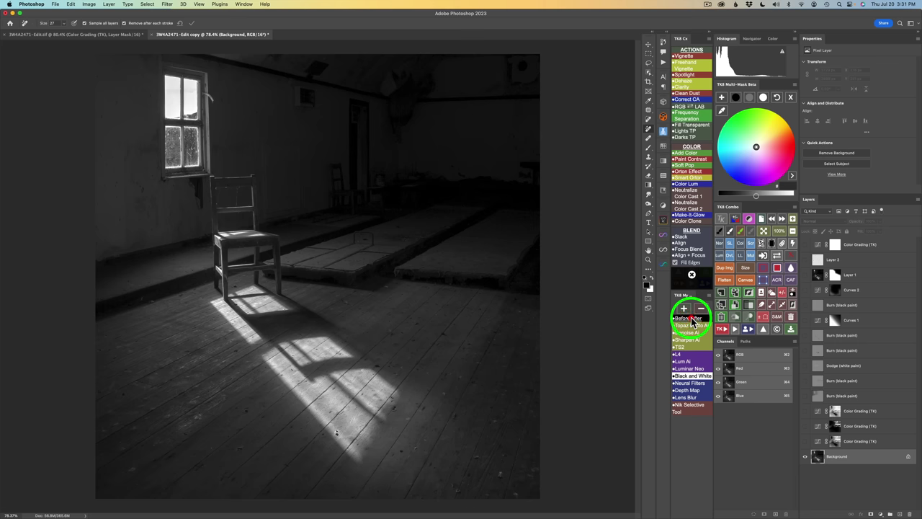